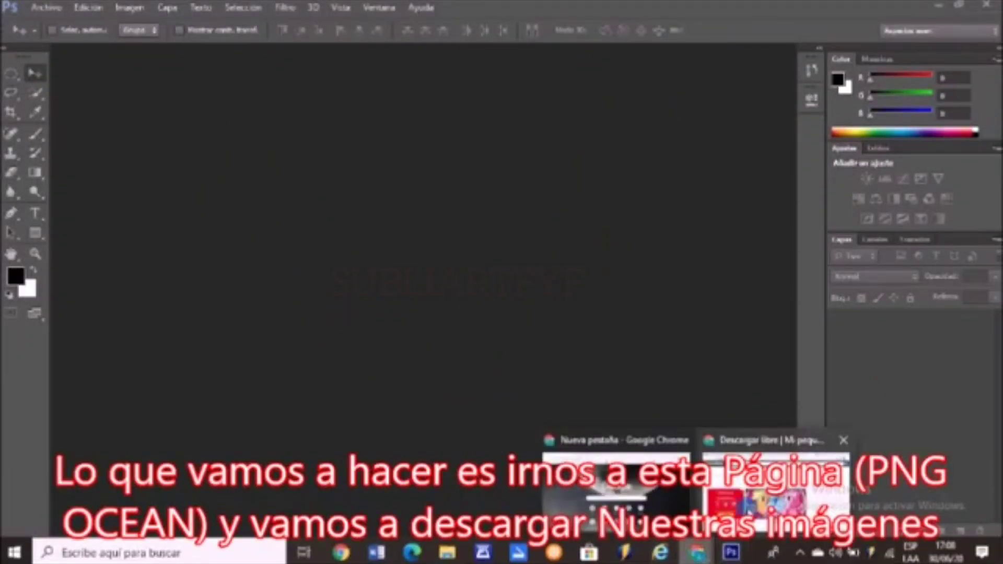
Bring the PNGOcean page forward, skim it, and return to the previous clipart page.
click(752, 501)
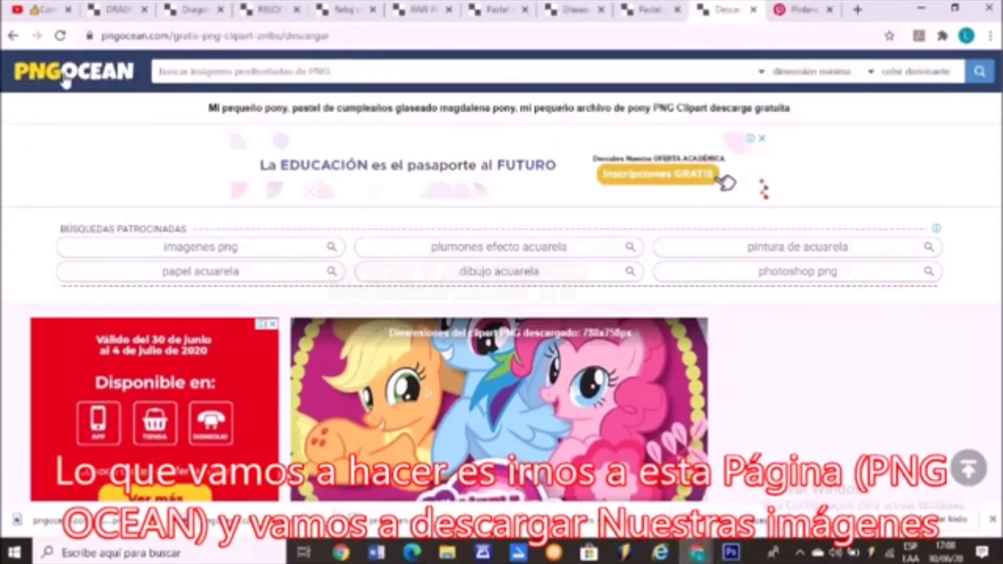
scroll(255, 227, down, 3)
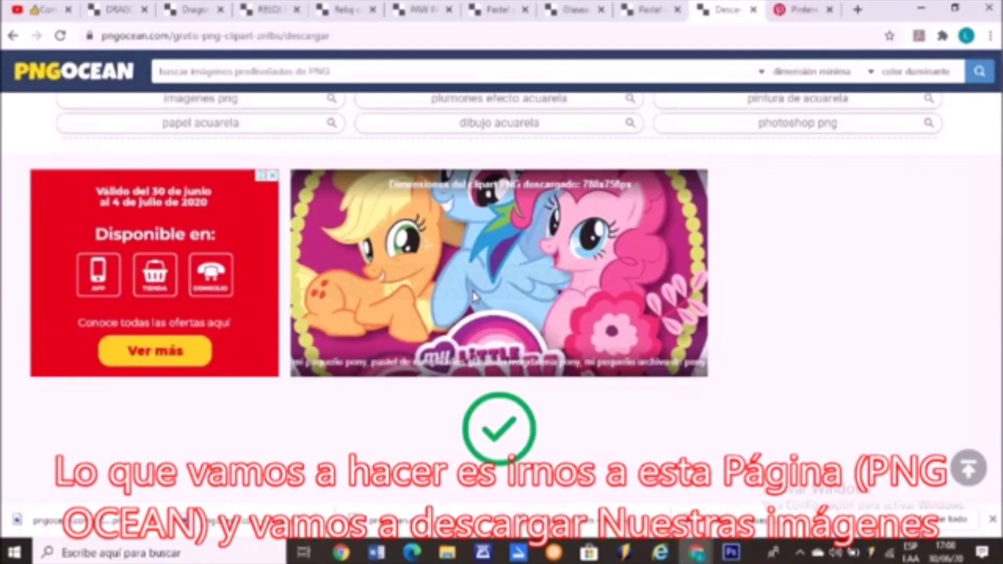
scroll(469, 292, down, 5)
scroll(469, 293, down, 5)
scroll(468, 293, up, 10)
scroll(446, 306, up, 5)
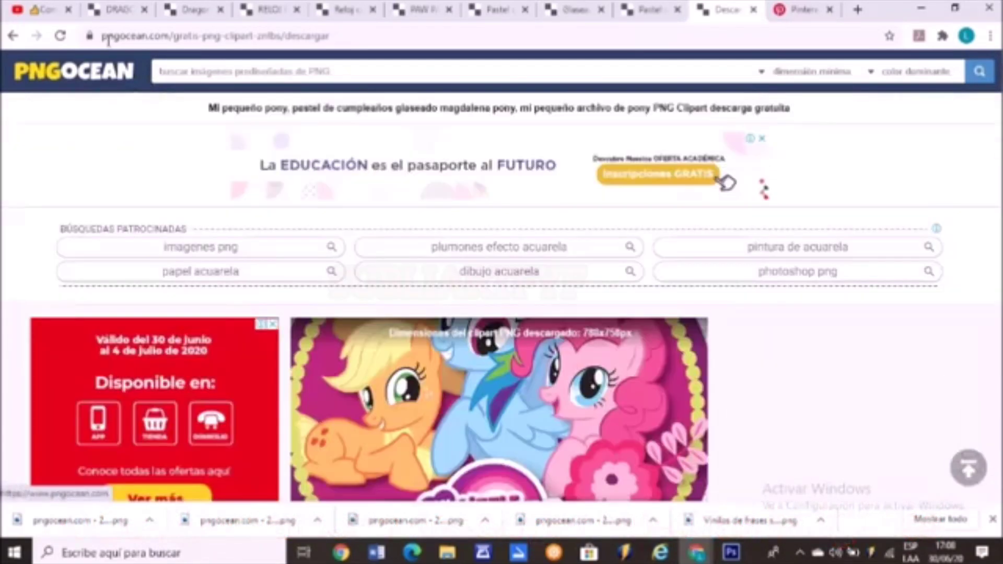
key(alt+Left)
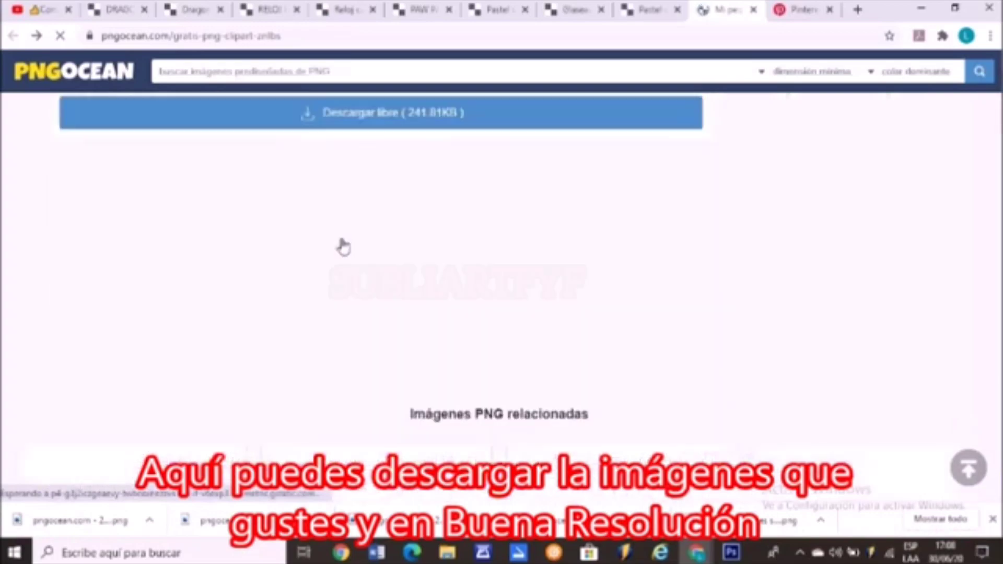
Scroll the clipart results and open the round princess cake-topper image page.
scroll(340, 248, down, 4)
scroll(350, 243, down, 5)
scroll(352, 240, down, 3)
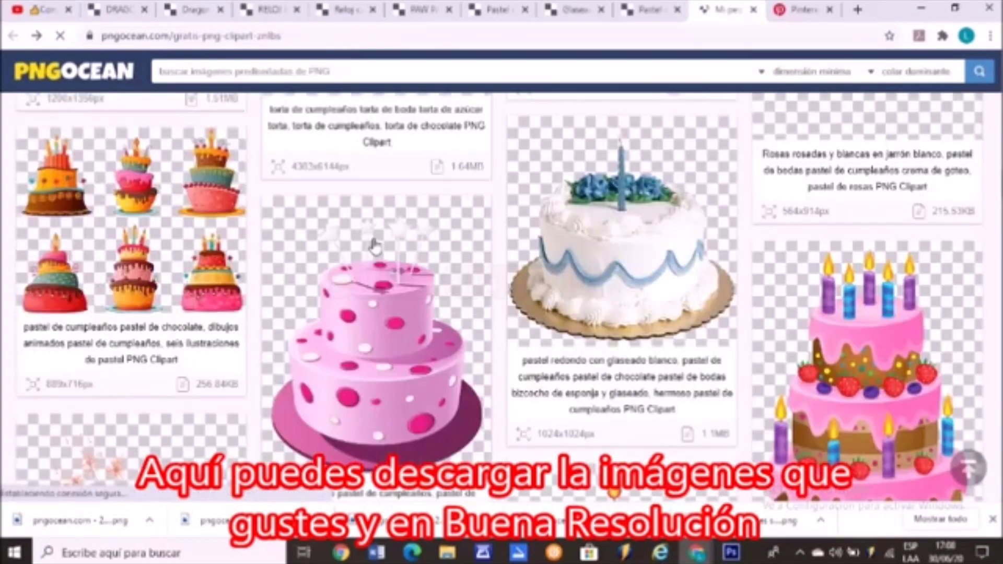
scroll(365, 242, down, 5)
scroll(374, 243, down, 4)
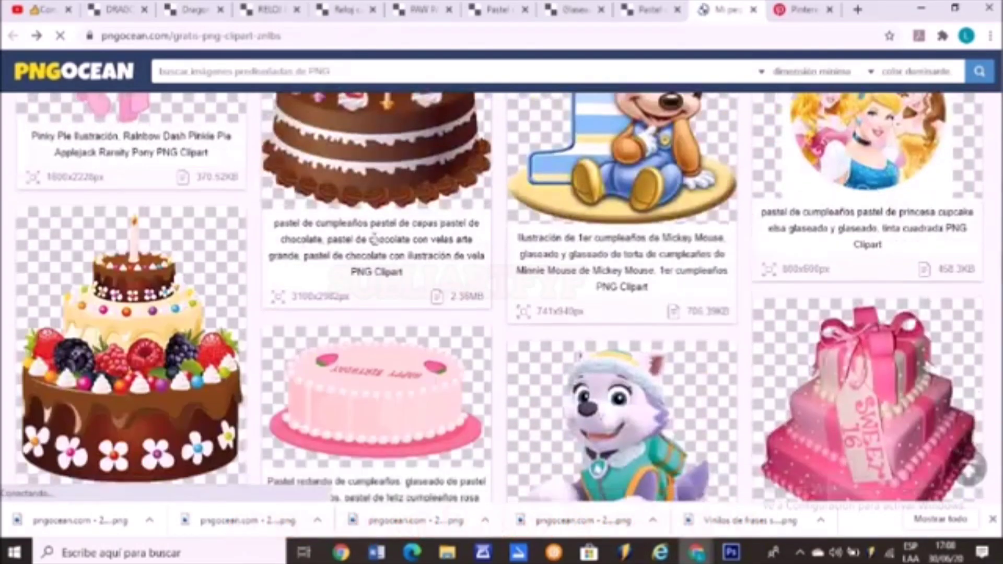
scroll(374, 245, down, 3)
scroll(374, 246, up, 5)
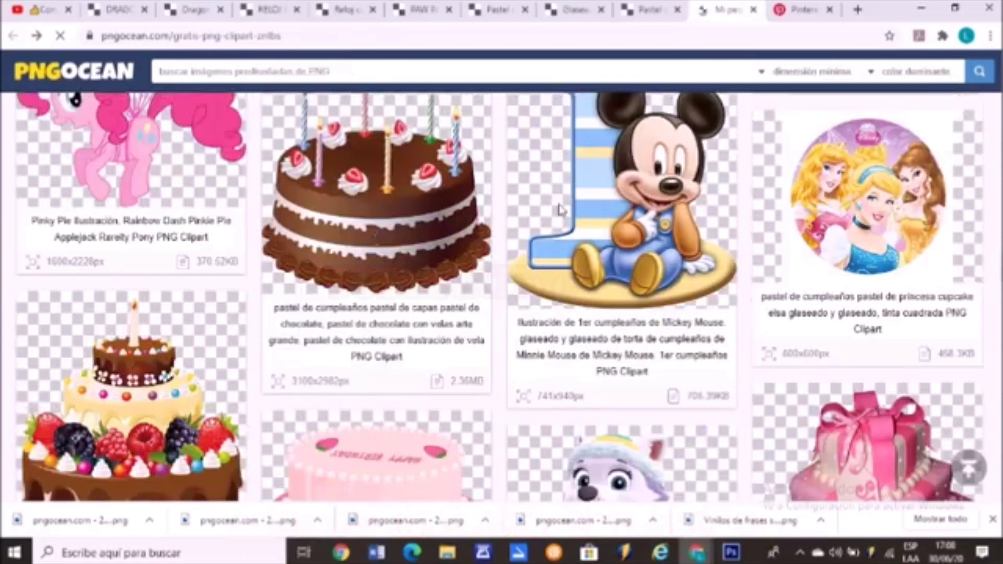
click(478, 217)
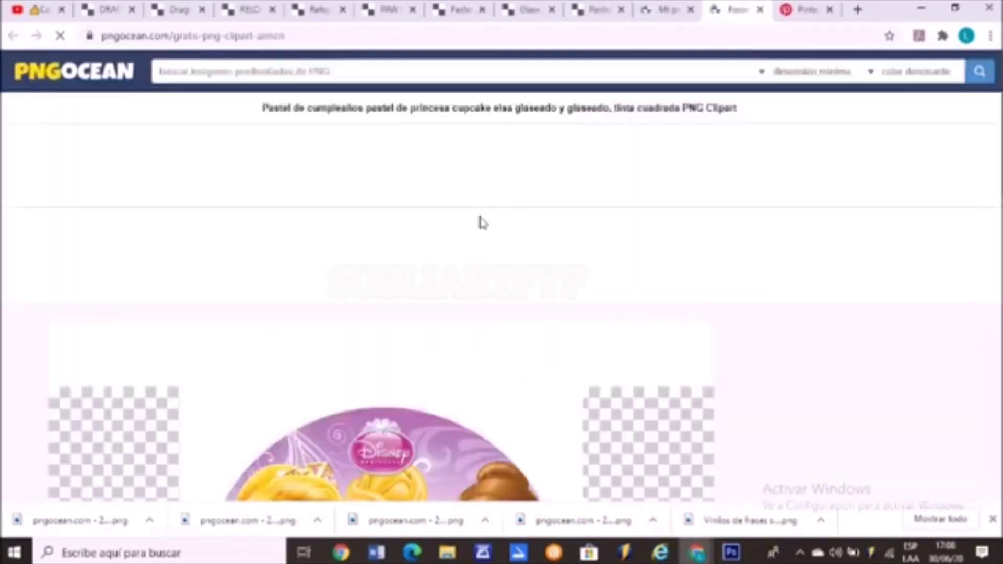
Scroll the princess cake-topper page down to its Descargar libre details, then move to Pinterest.
scroll(473, 225, down, 5)
scroll(376, 264, down, 5)
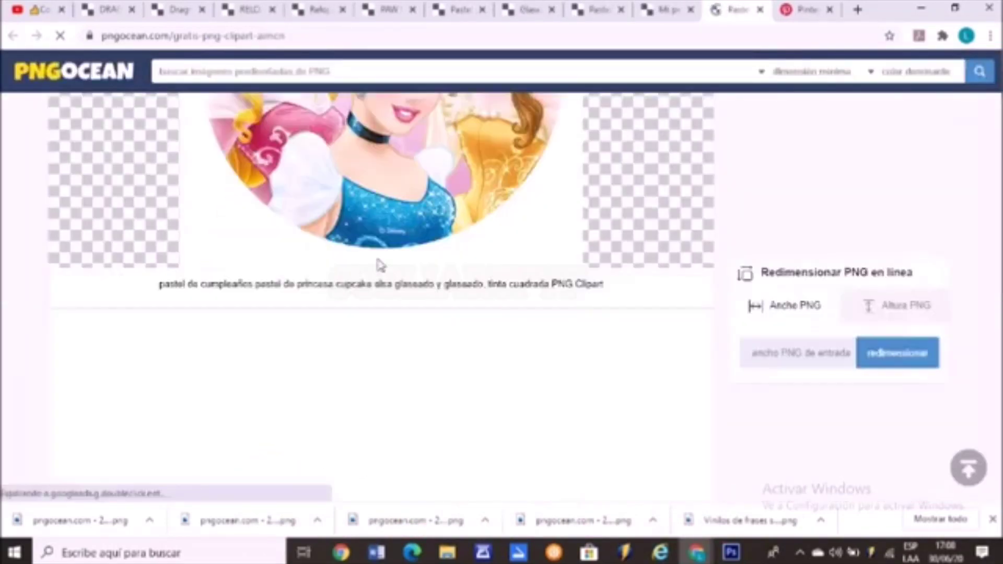
scroll(381, 264, down, 5)
scroll(386, 264, down, 4)
scroll(387, 265, down, 10)
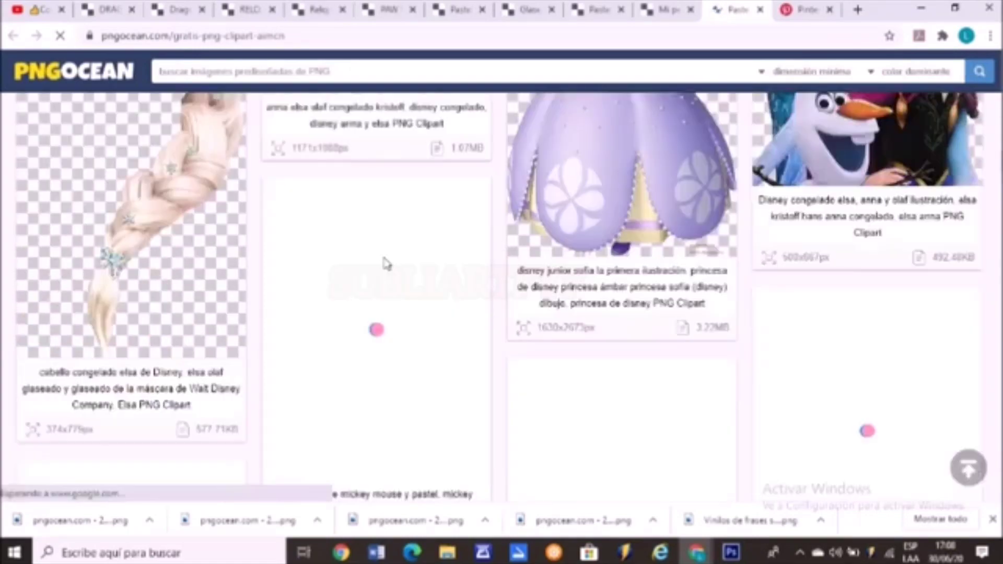
scroll(386, 264, down, 4)
scroll(386, 264, down, 5)
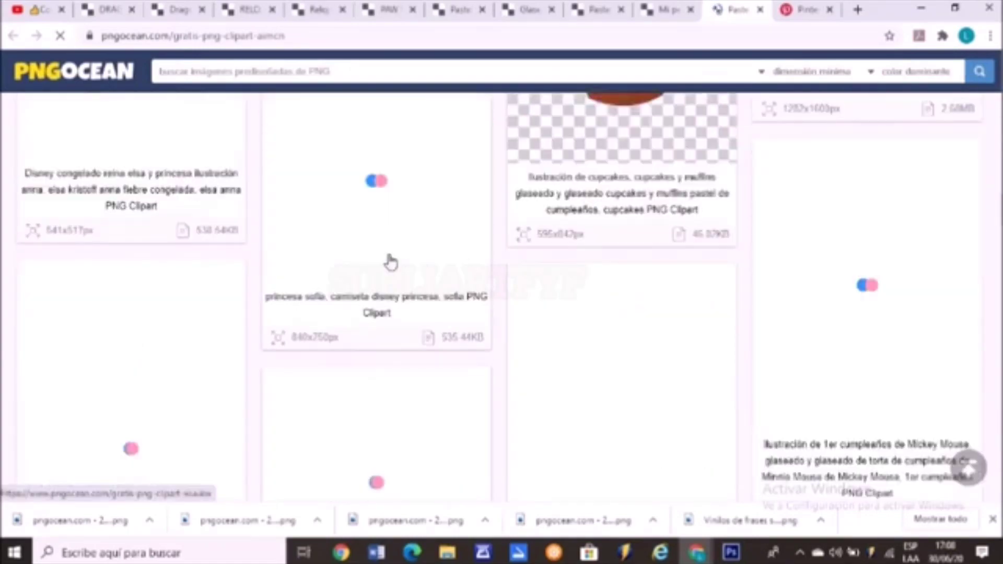
scroll(366, 277, up, 5)
scroll(320, 296, down, 2)
scroll(320, 296, down, 5)
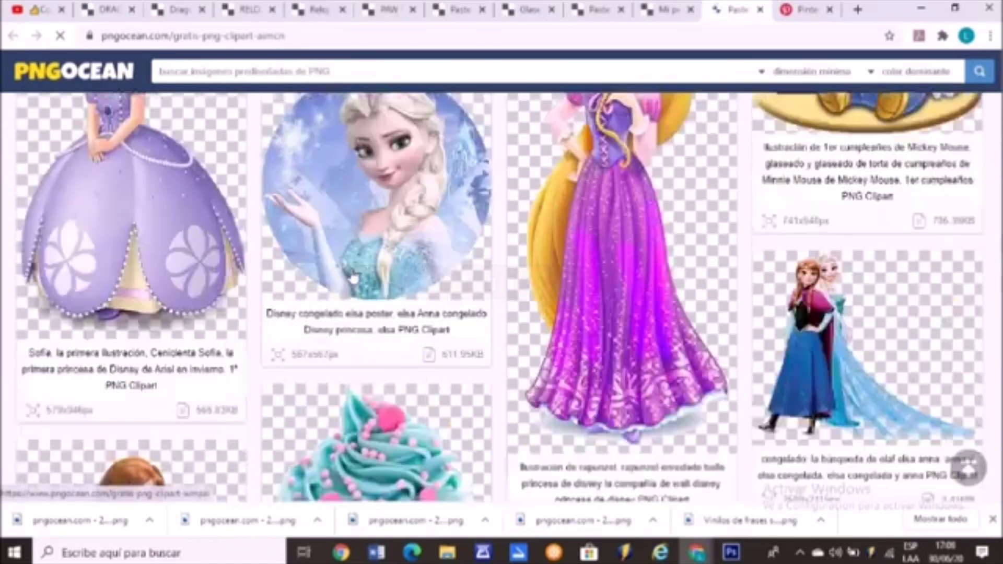
scroll(392, 225, down, 3)
scroll(390, 237, down, 3)
scroll(389, 238, down, 2)
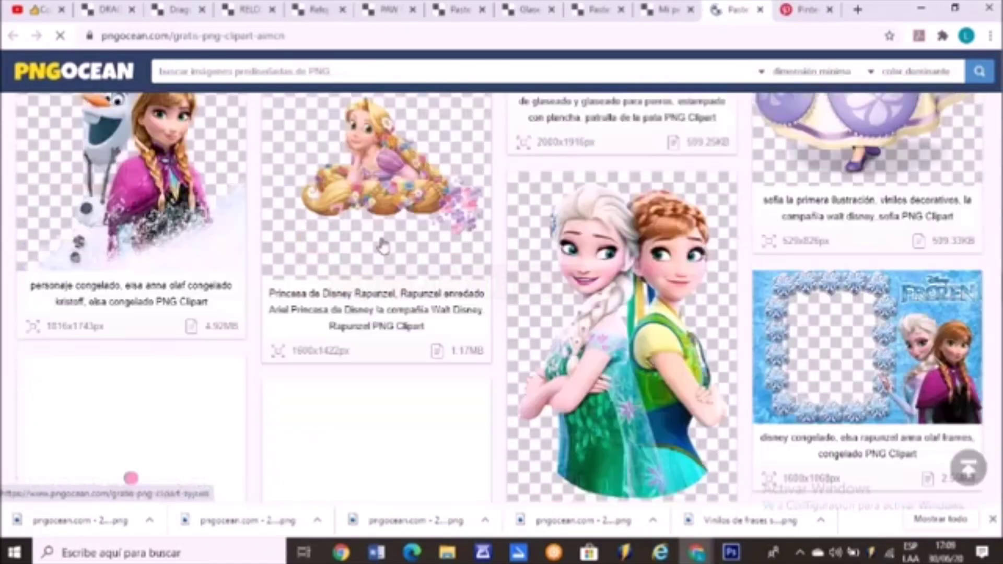
scroll(309, 279, down, 1)
scroll(308, 280, down, 5)
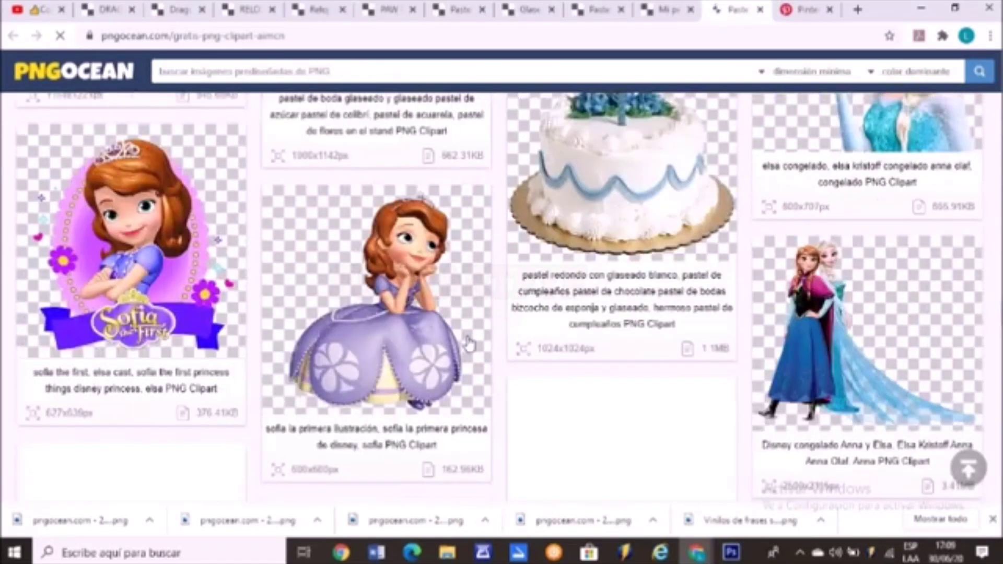
scroll(407, 319, down, 3)
scroll(508, 361, down, 5)
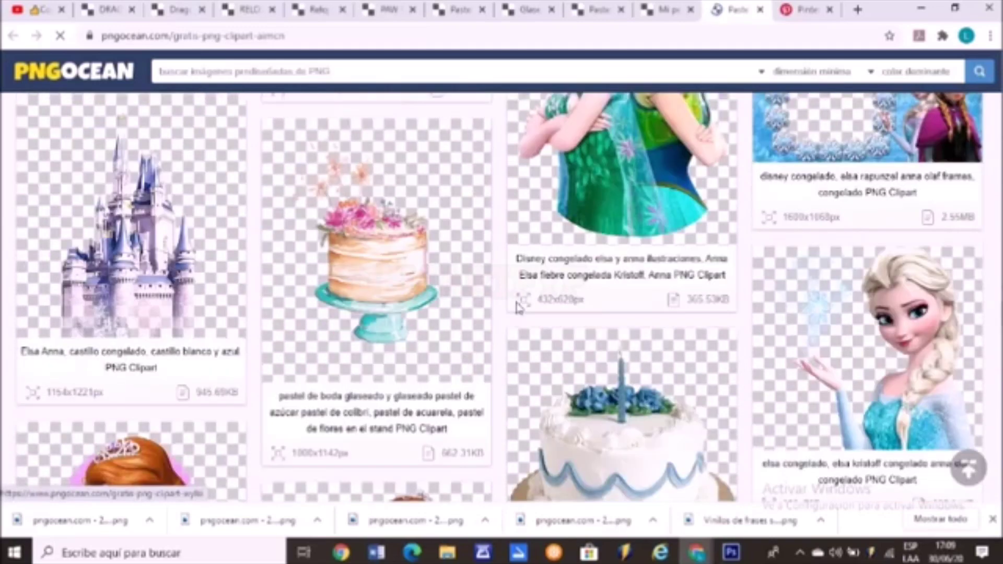
scroll(515, 302, down, 5)
scroll(510, 287, down, 5)
scroll(510, 280, down, 5)
scroll(511, 289, up, 10)
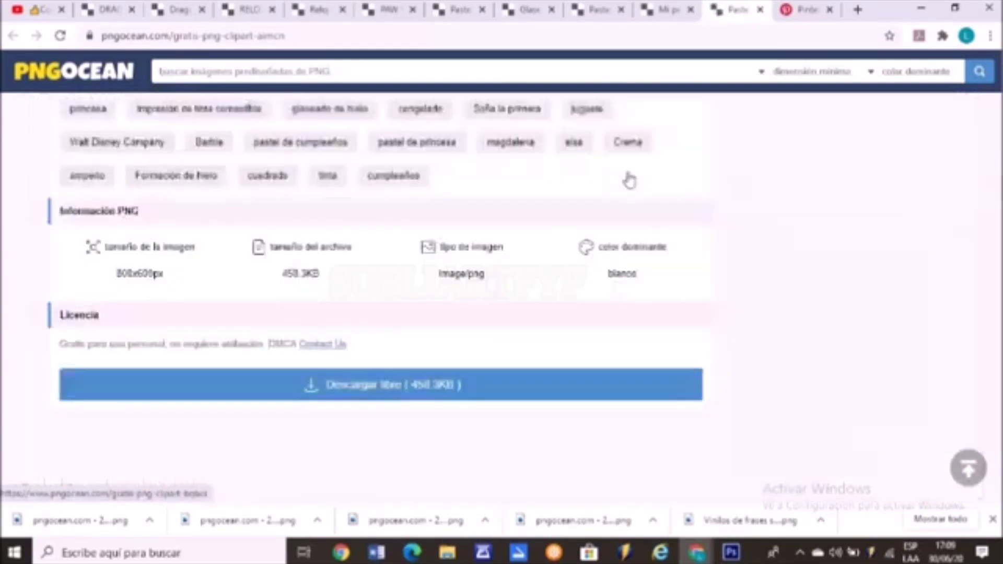
key(ctrl+Tab)
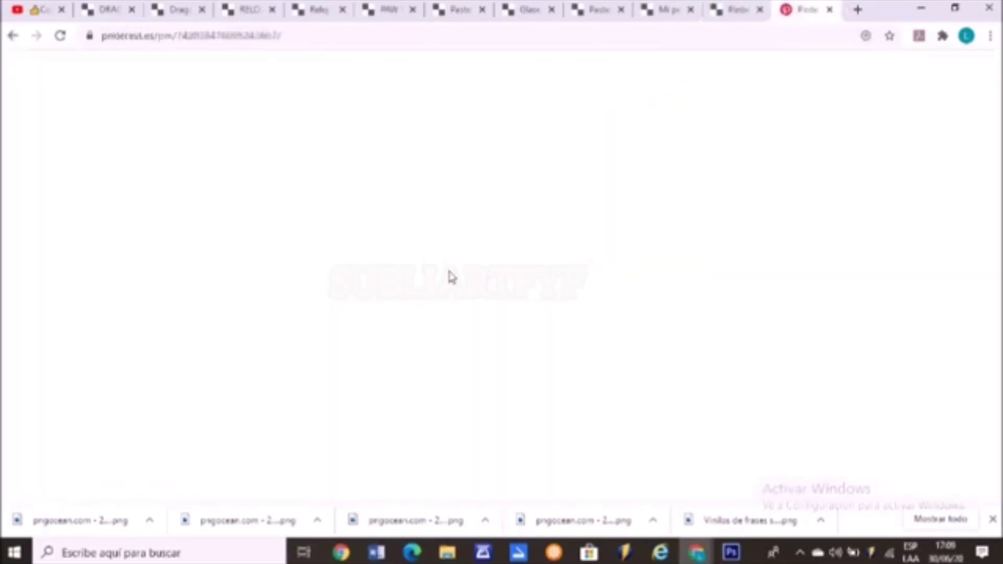
Browse the 'Más como esto' grid of similar round Frozen designs.
scroll(444, 293, down, 3)
scroll(408, 365, down, 3)
scroll(470, 313, down, 2)
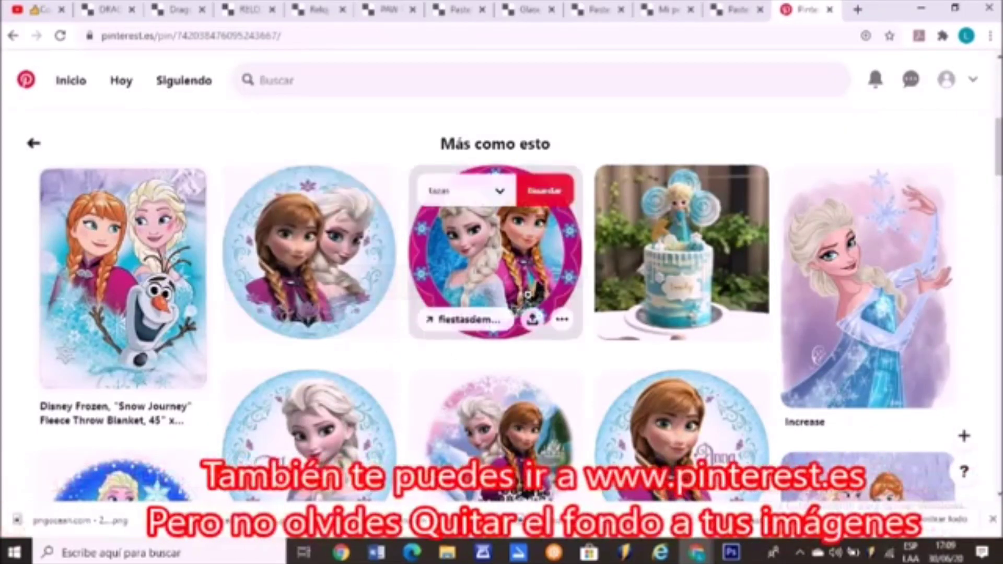
scroll(525, 296, down, 2)
scroll(523, 261, down, 2)
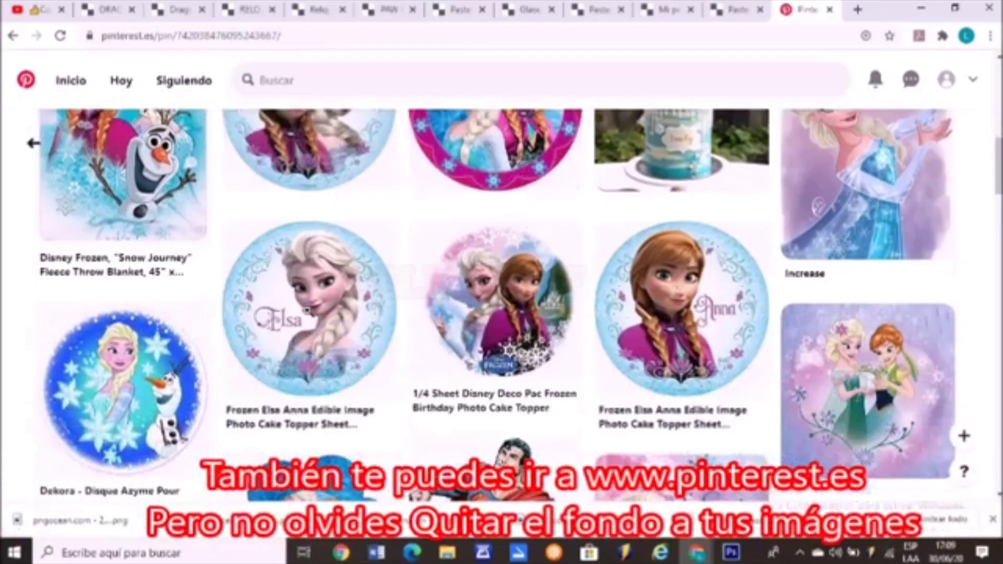
scroll(605, 312, down, 2)
scroll(628, 319, down, 3)
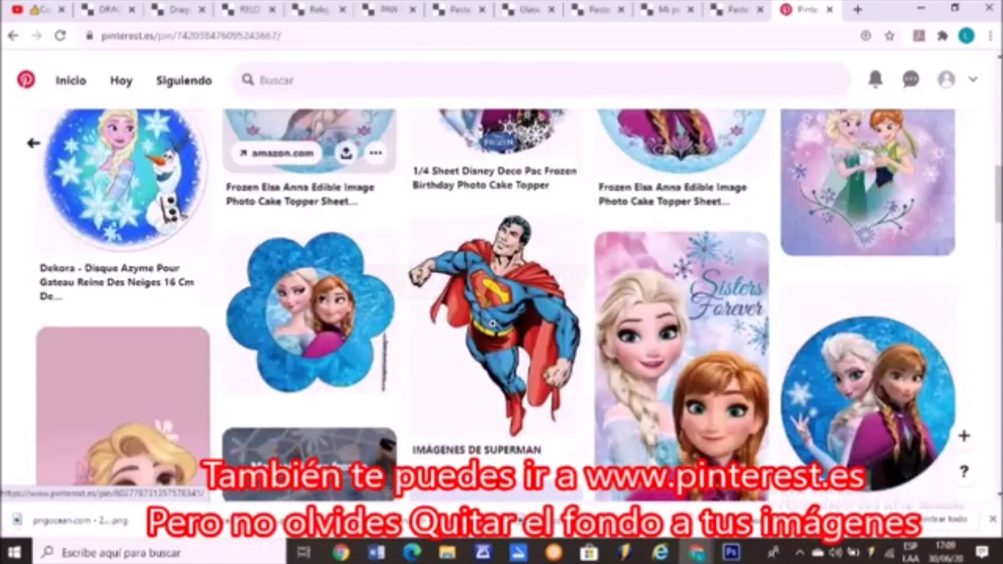
scroll(683, 332, down, 1)
scroll(653, 324, down, 2)
scroll(561, 303, down, 2)
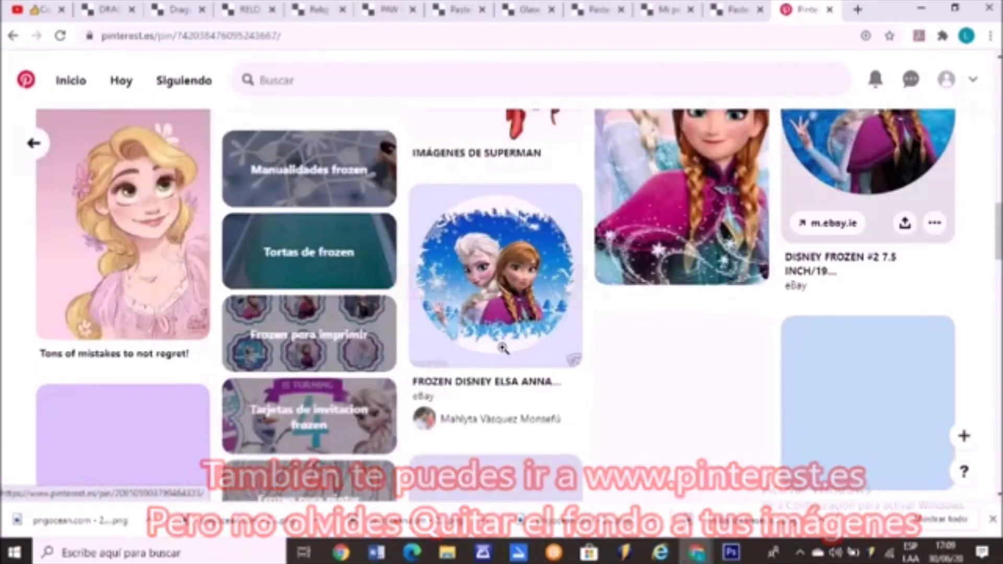
scroll(470, 360, down, 4)
scroll(313, 381, down, 4)
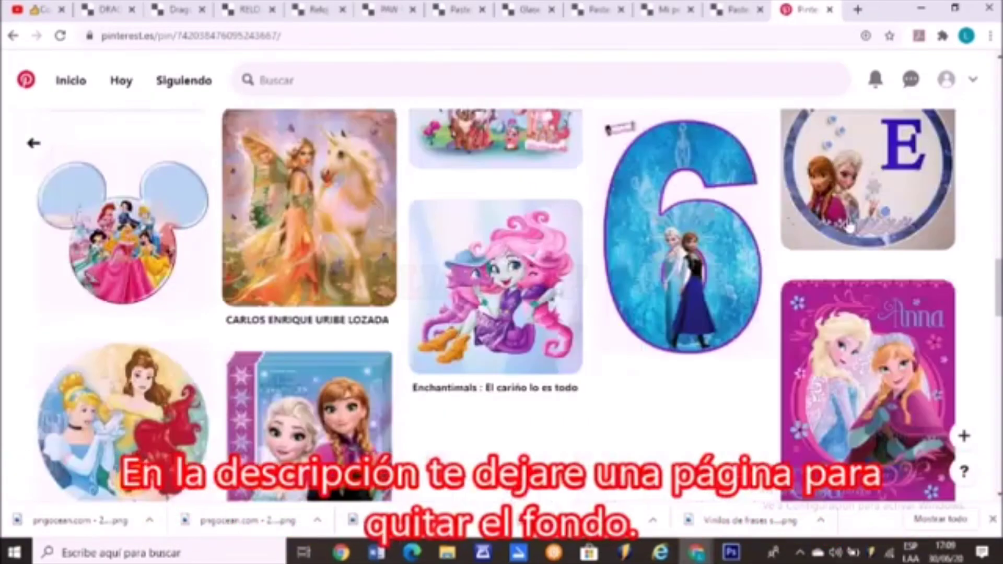
Scroll back up to the round Elsa and Anna pin, then go to the RELOJ results.
scroll(163, 403, up, 1)
scroll(164, 404, down, 1)
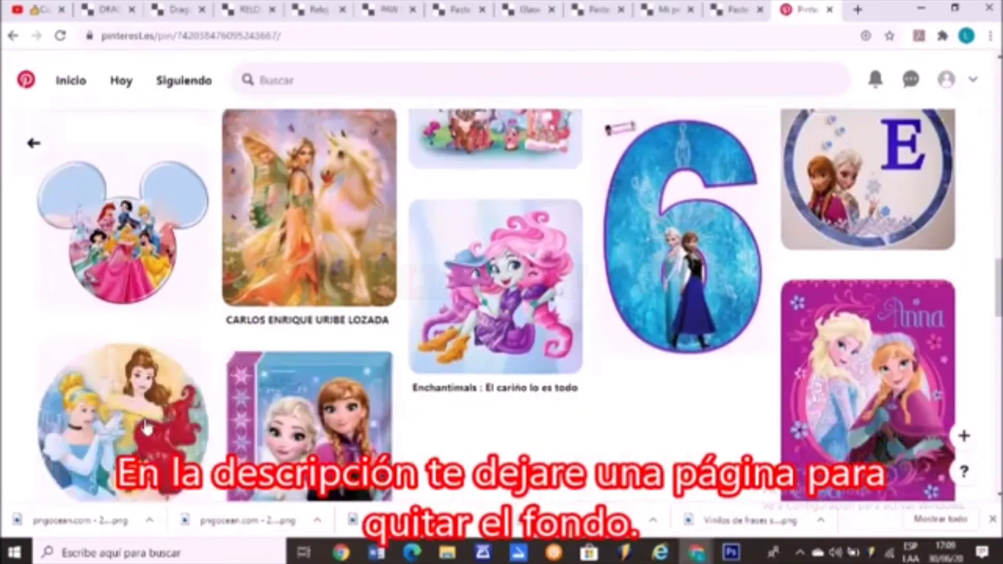
scroll(136, 377, down, 3)
scroll(187, 299, up, 5)
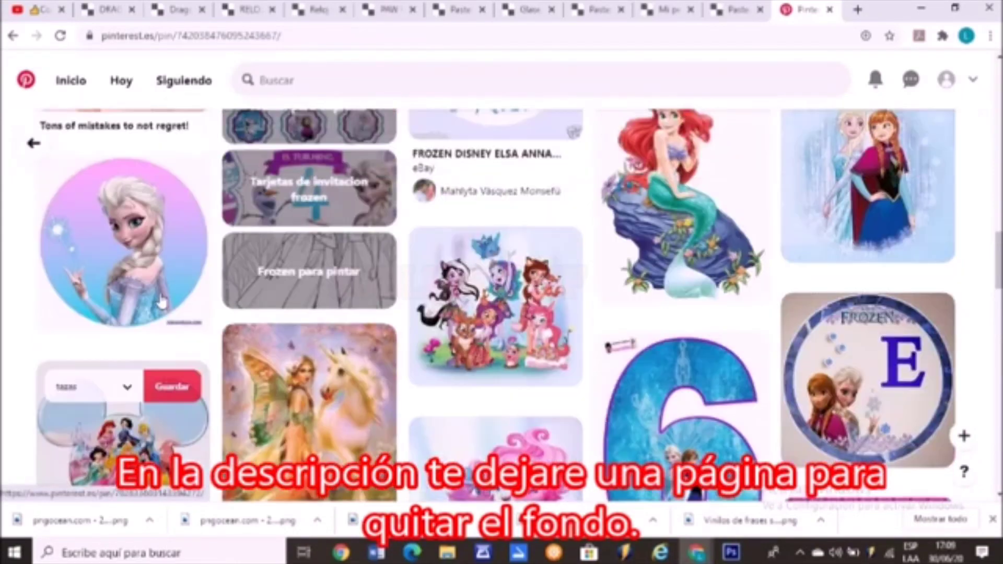
scroll(121, 190, up, 5)
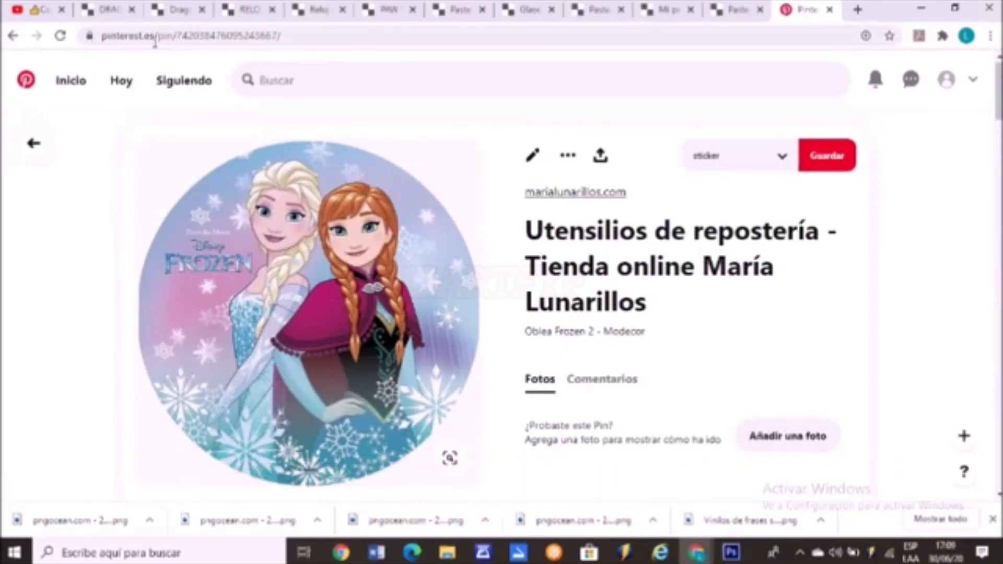
click(233, 16)
Open the black numbered clock-face clipart from the RELOJ results and download it with Descargar libre.
scroll(391, 259, down, 3)
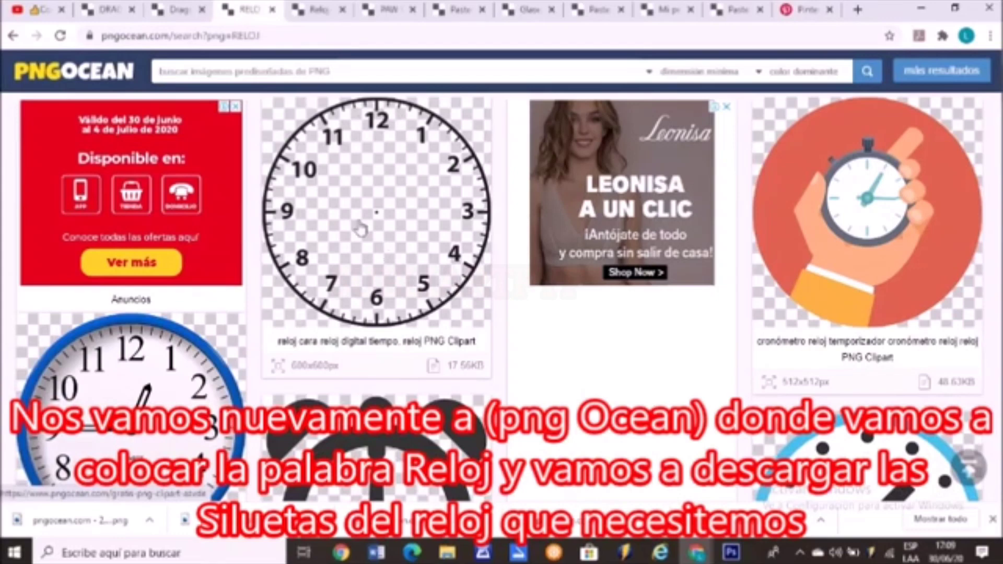
scroll(308, 173, up, 5)
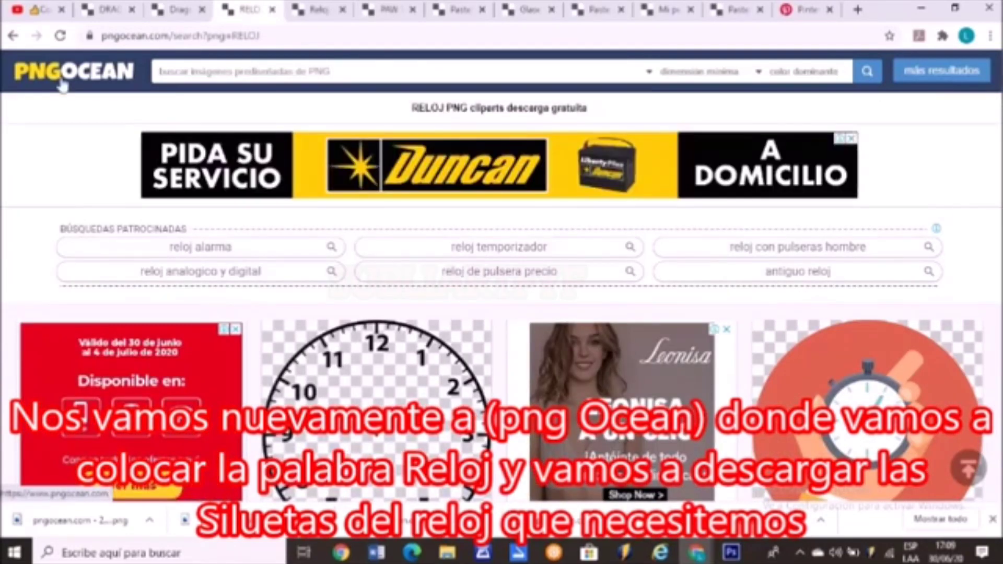
scroll(343, 270, down, 3)
click(399, 283)
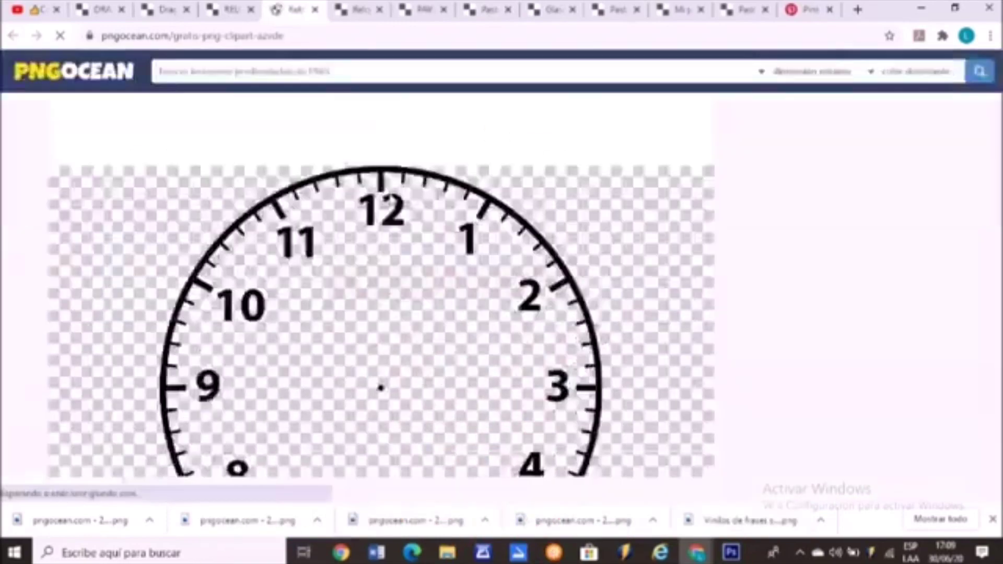
scroll(399, 234, down, 4)
scroll(387, 239, down, 6)
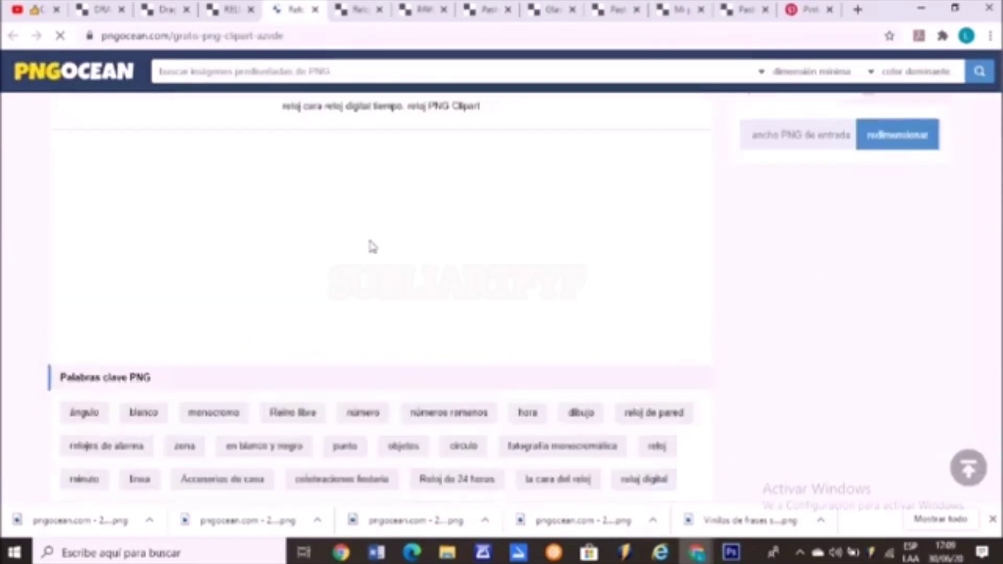
scroll(372, 256, down, 5)
click(347, 288)
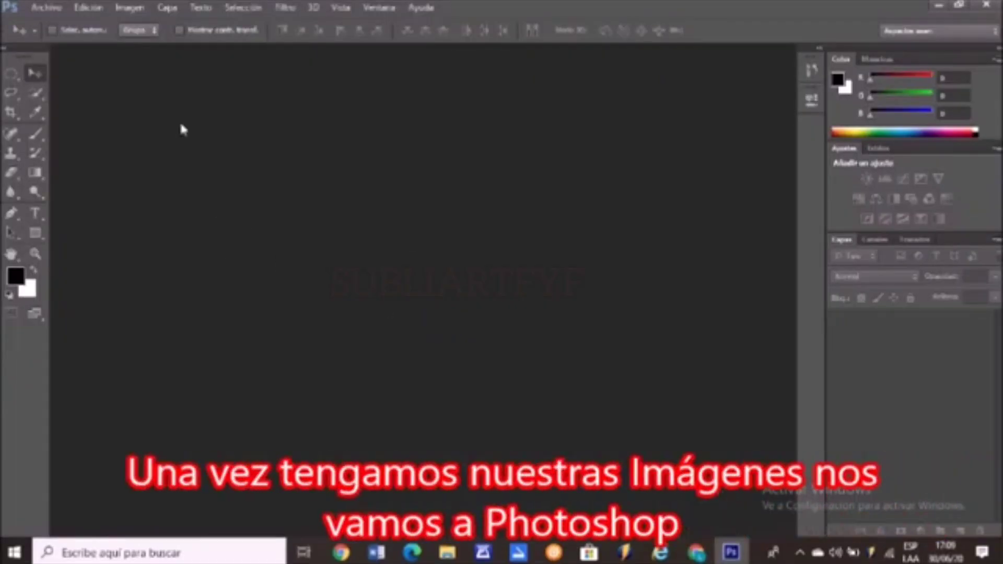
Open the round Elsa PNG from Este equipo > Descargas using Archivo > Abrir.
click(46, 9)
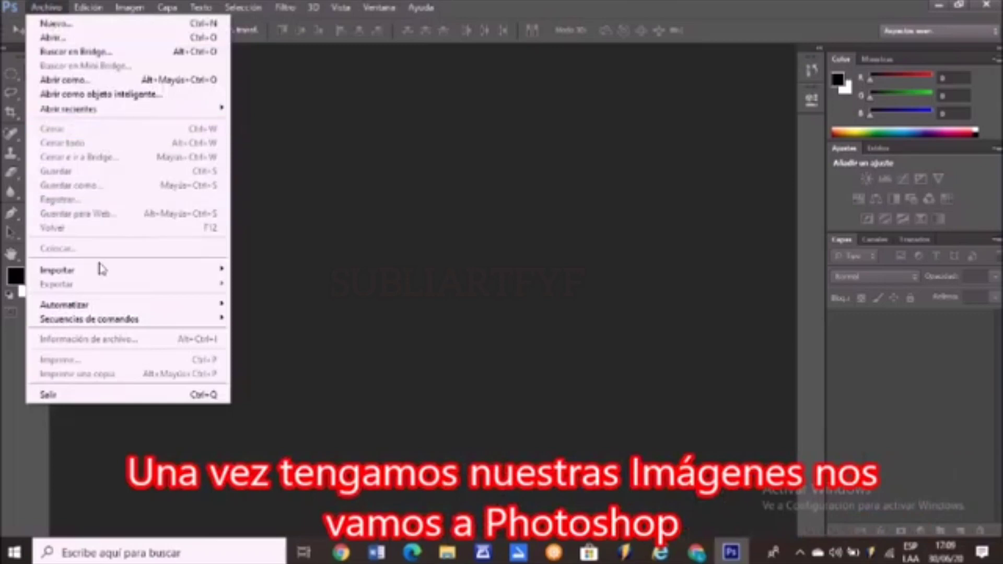
click(52, 38)
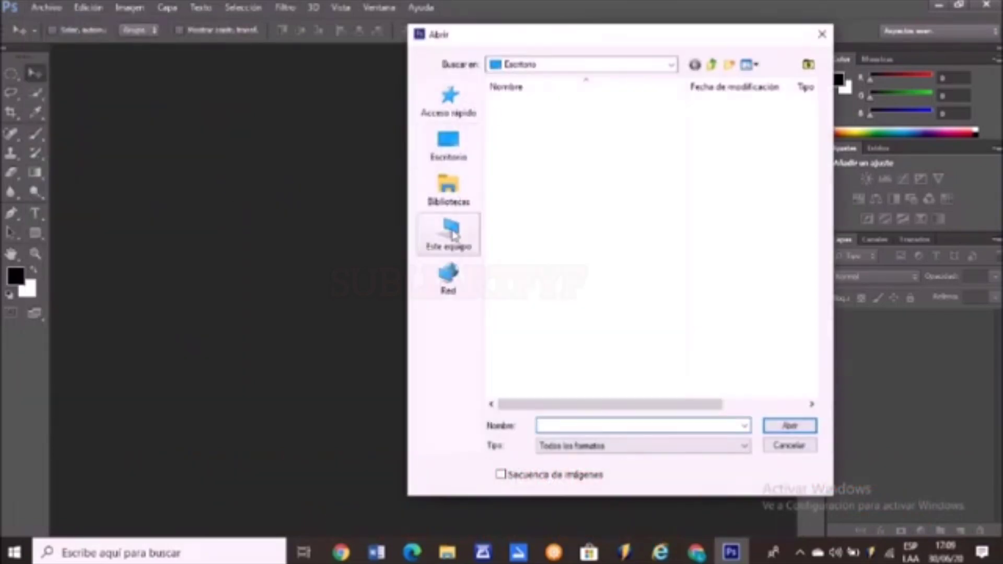
click(452, 235)
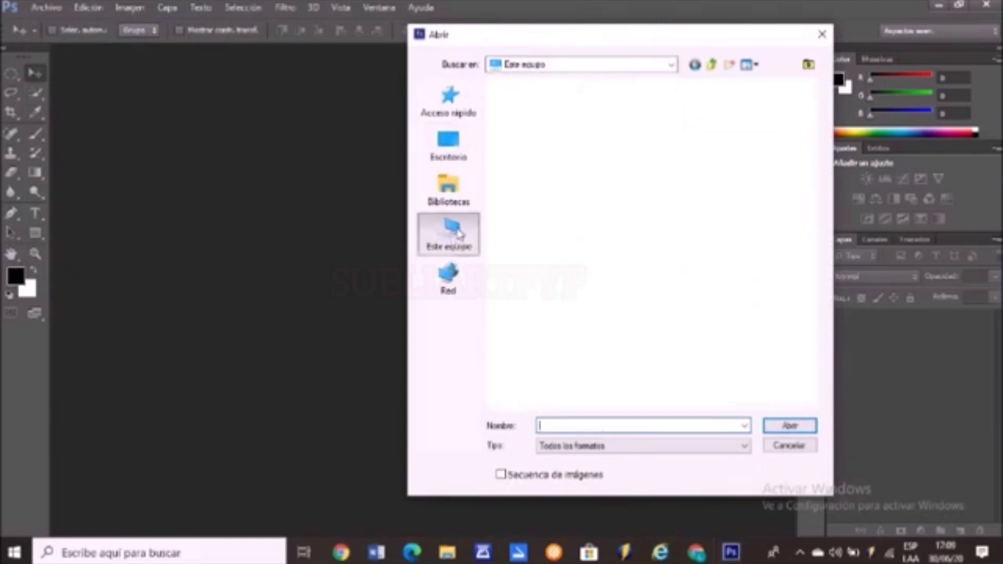
double_click(528, 119)
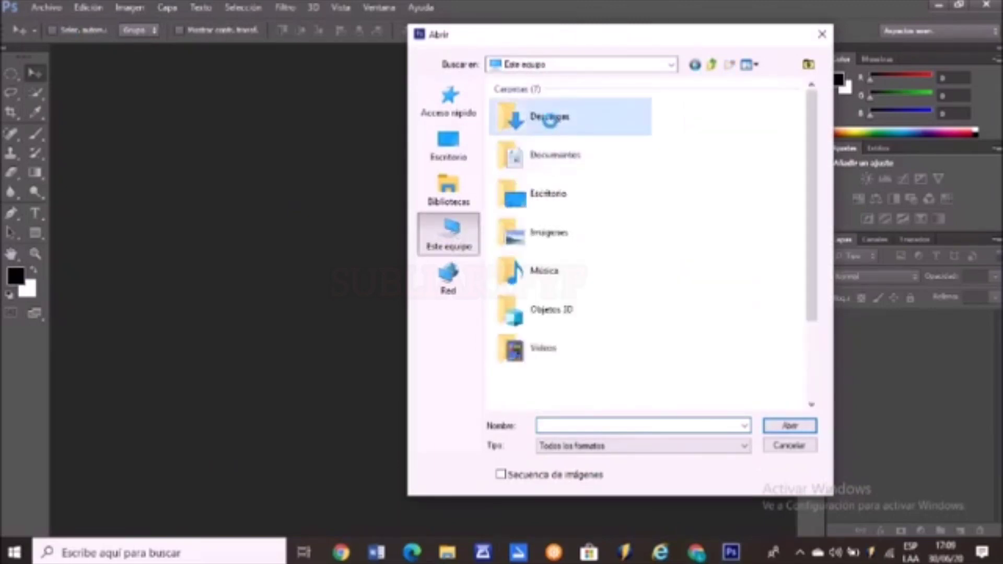
double_click(548, 193)
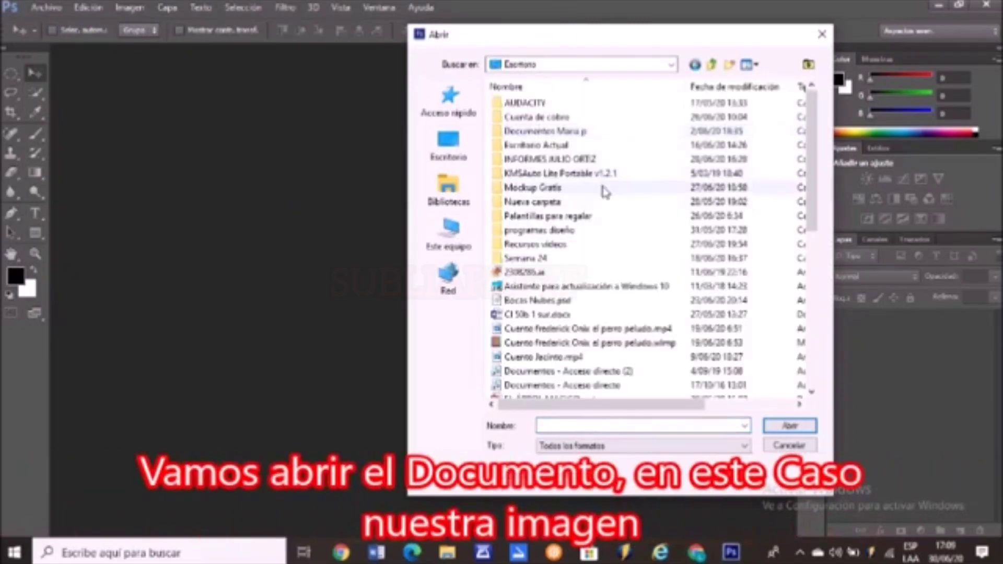
click(458, 235)
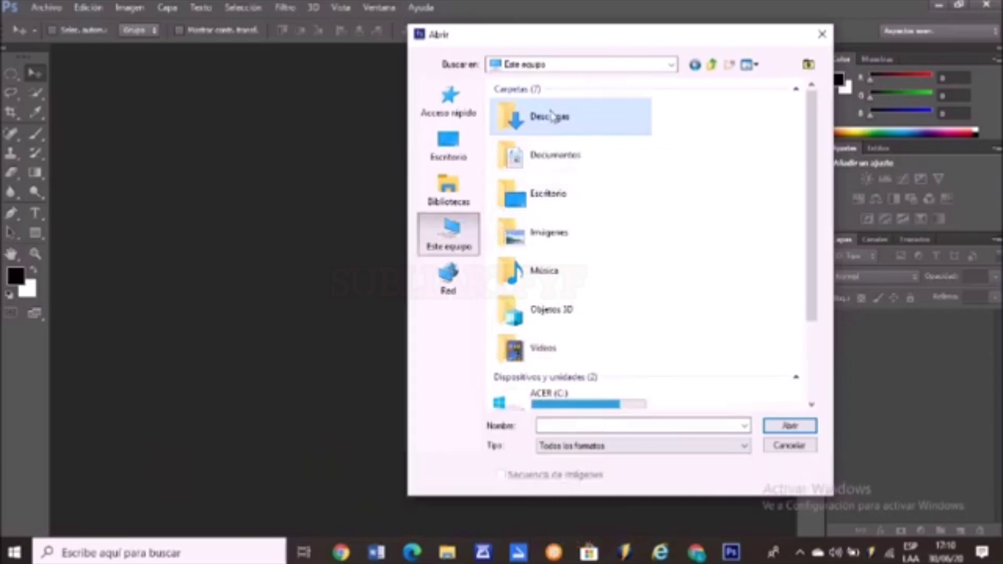
double_click(548, 117)
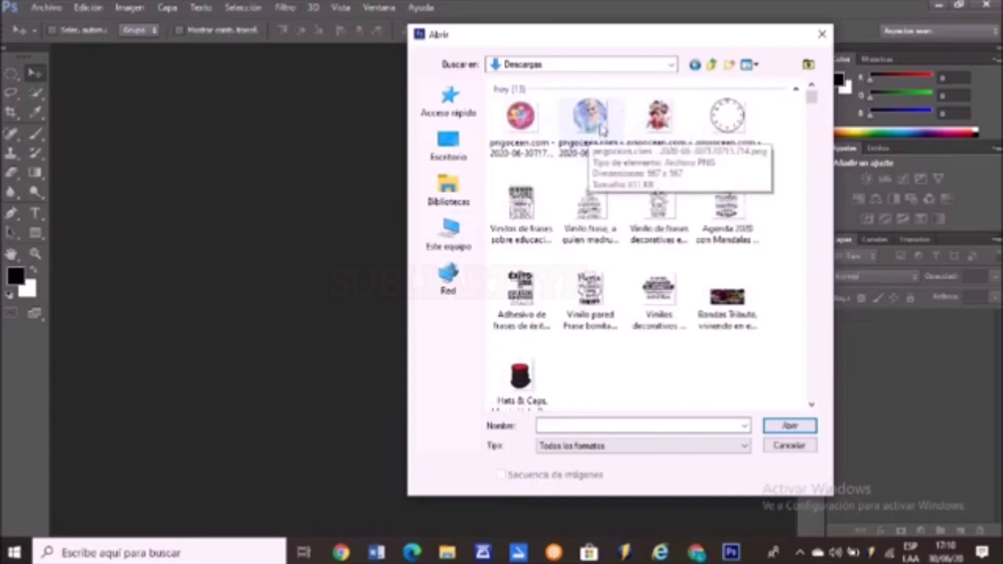
double_click(591, 118)
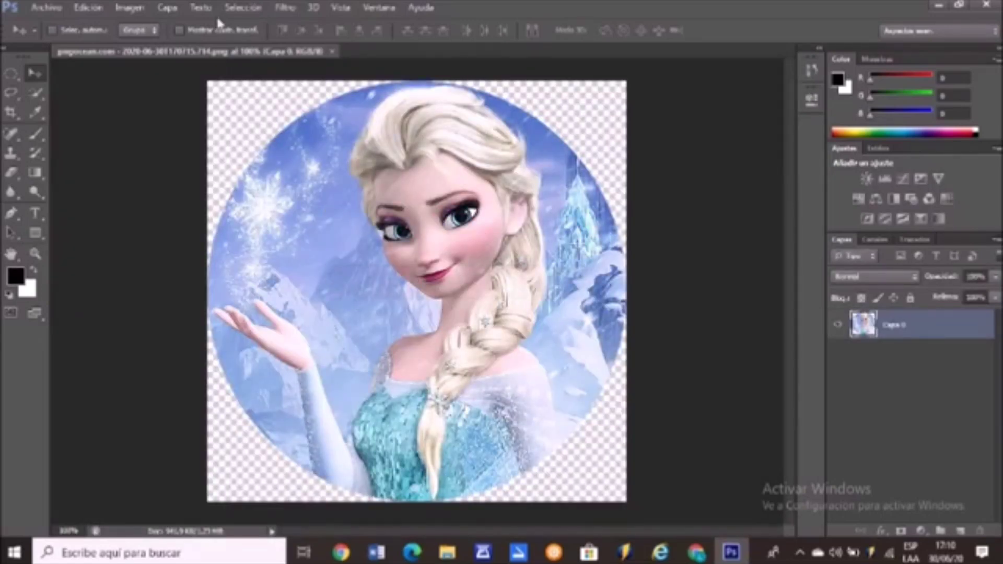
click(130, 8)
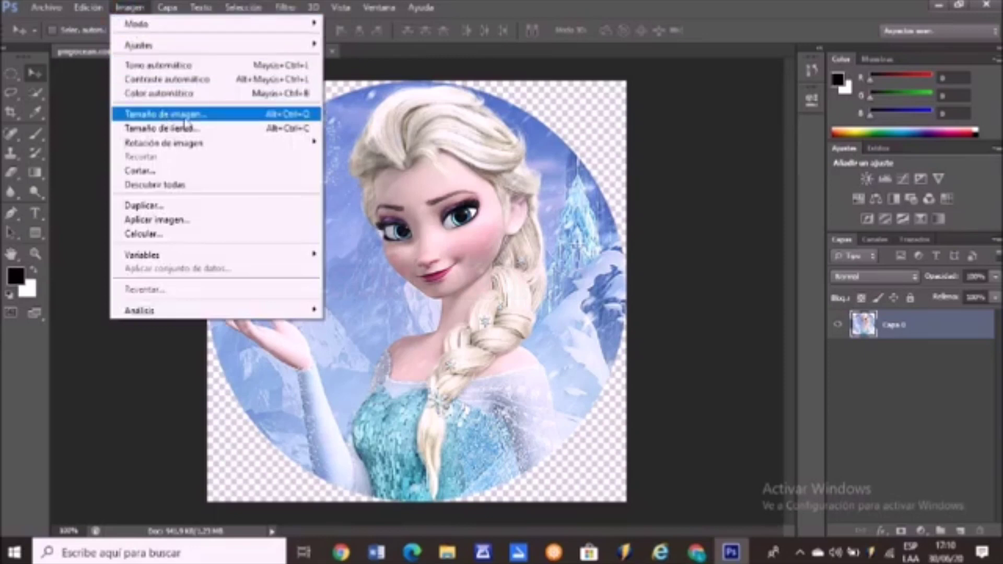
click(185, 120)
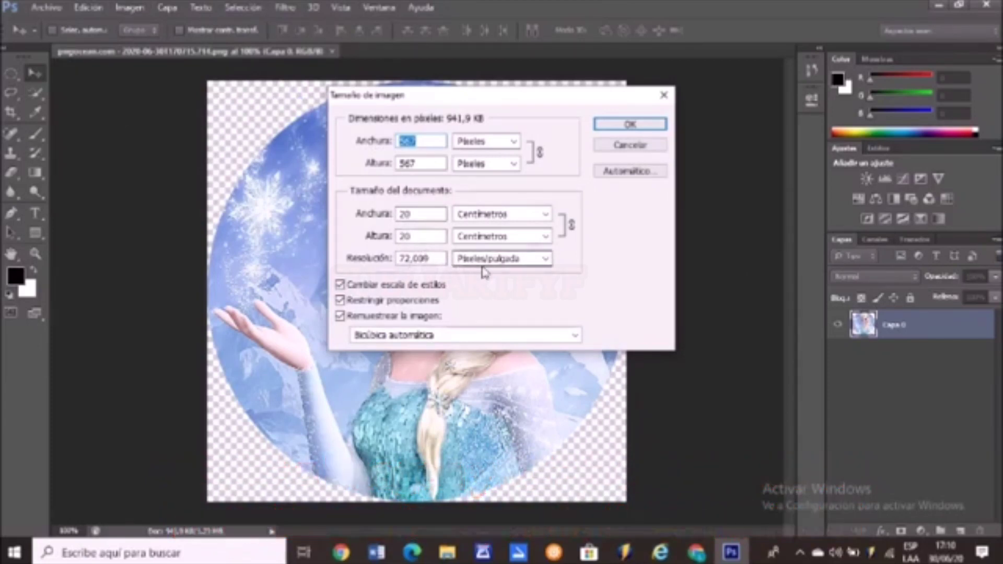
click(611, 127)
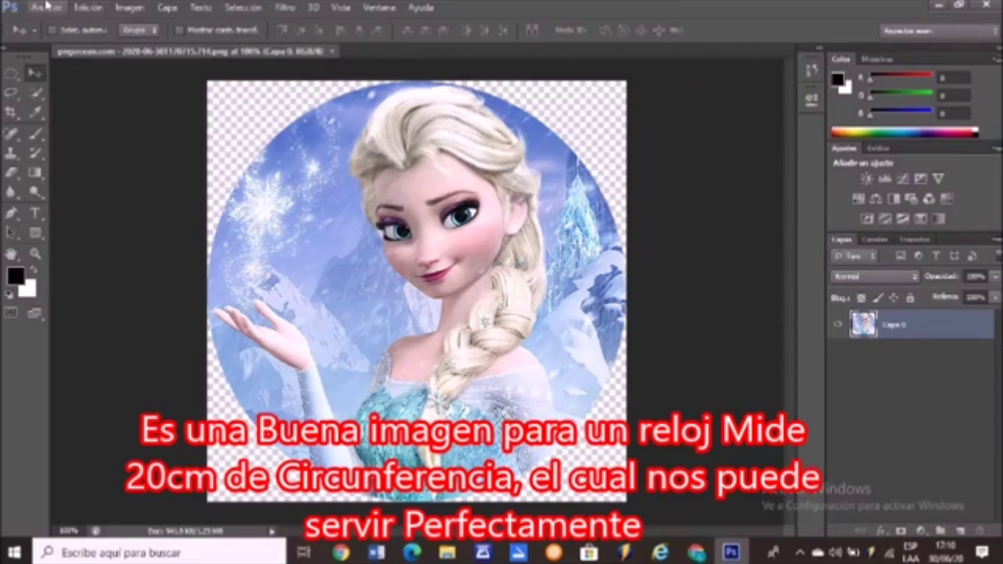
click(46, 7)
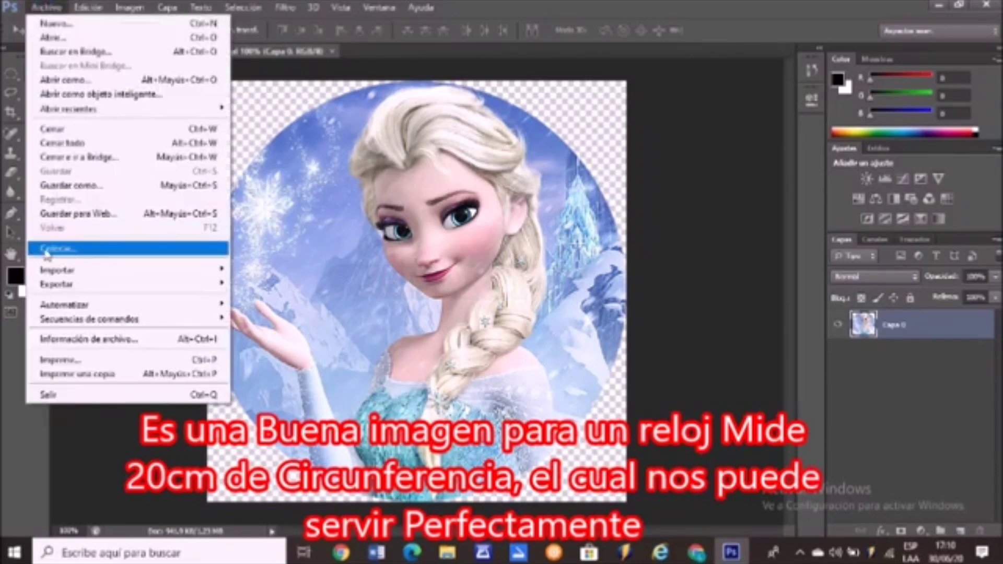
Place the clock dial PNG onto the Elsa picture and enlarge it from its corners.
click(69, 250)
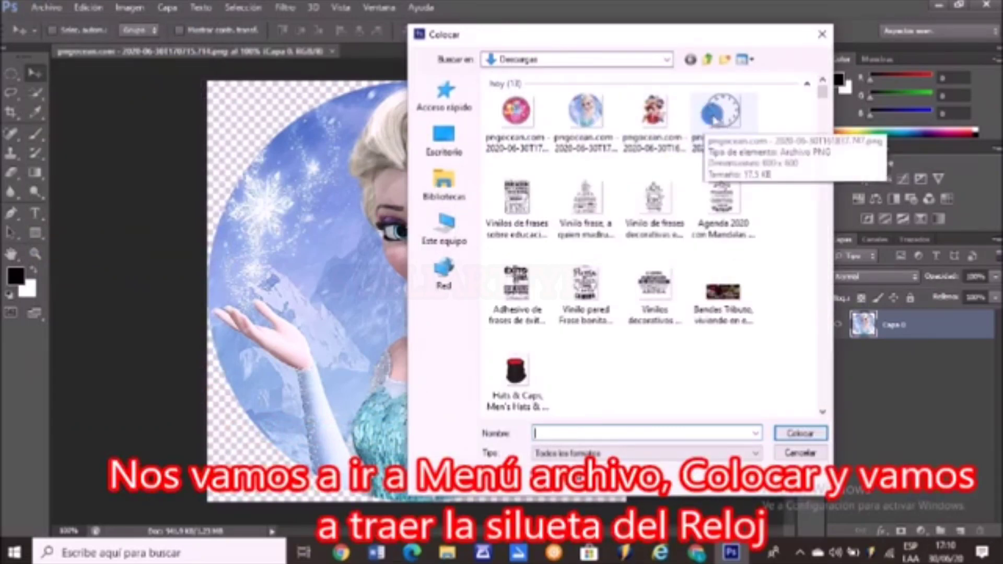
double_click(722, 113)
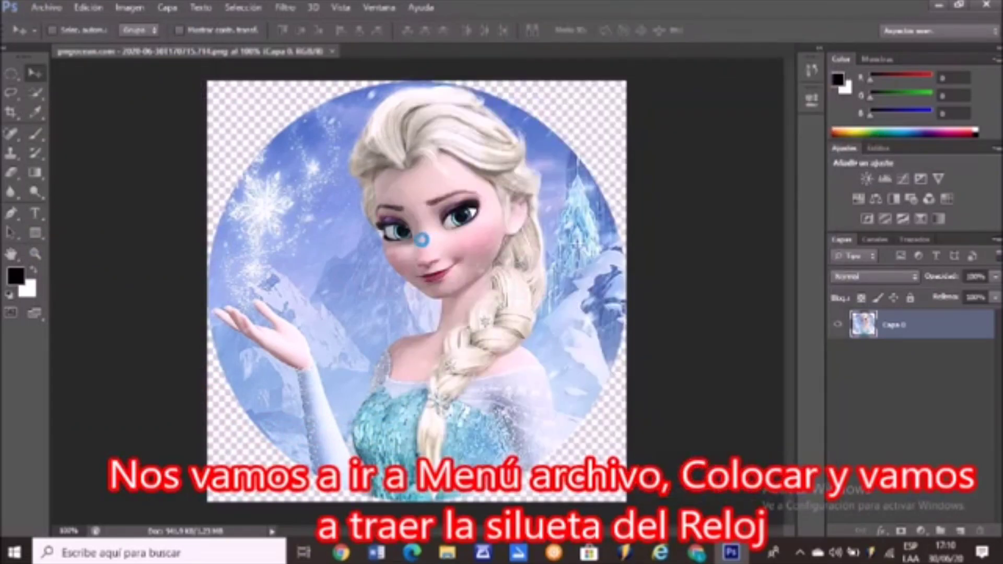
mouse_move(362, 236)
mouse_down()
mouse_move(308, 169)
mouse_move(219, 96)
mouse_up()
drag(463, 337, 622, 458)
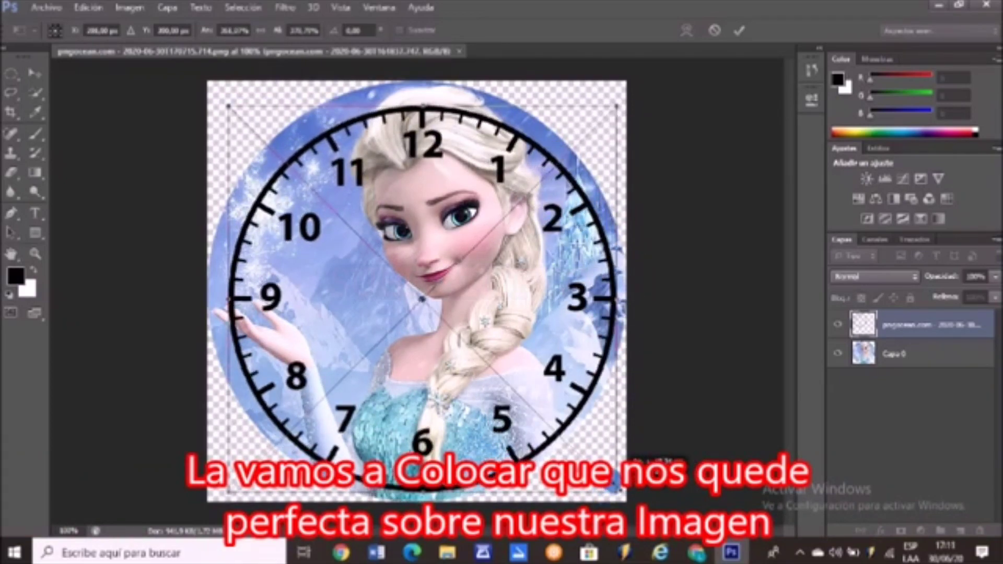
mouse_move(622, 457)
mouse_down()
mouse_move(635, 455)
mouse_move(627, 501)
mouse_up()
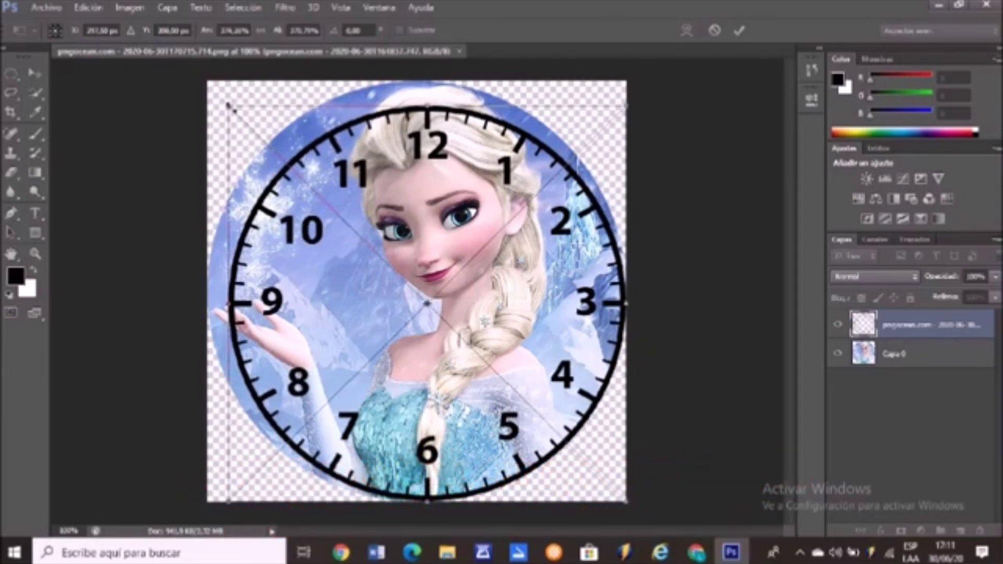
mouse_move(229, 106)
mouse_down()
mouse_move(201, 70)
mouse_move(203, 79)
mouse_up()
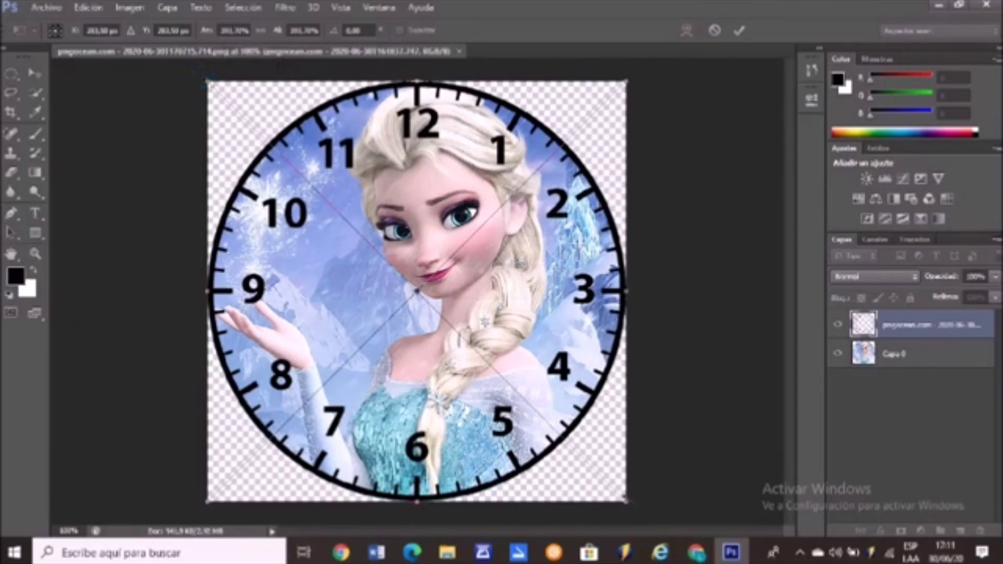
Fine-tune the dial's height and width so it matches the round picture.
mouse_move(623, 493)
mouse_down()
mouse_move(622, 466)
mouse_move(634, 517)
mouse_move(628, 500)
mouse_move(606, 495)
mouse_move(626, 506)
mouse_up()
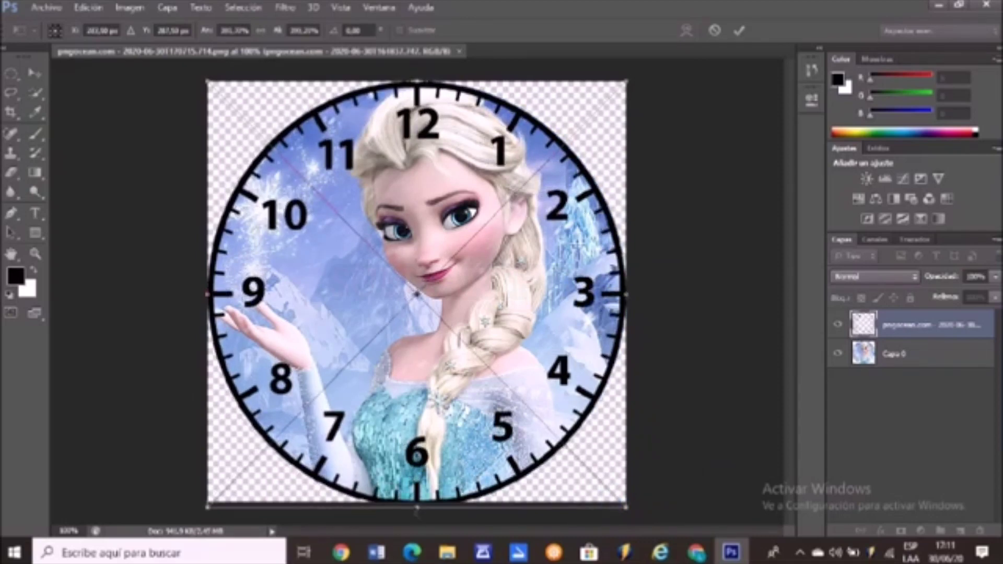
mouse_move(413, 503)
mouse_down()
mouse_move(413, 491)
mouse_move(429, 499)
mouse_move(417, 493)
mouse_up()
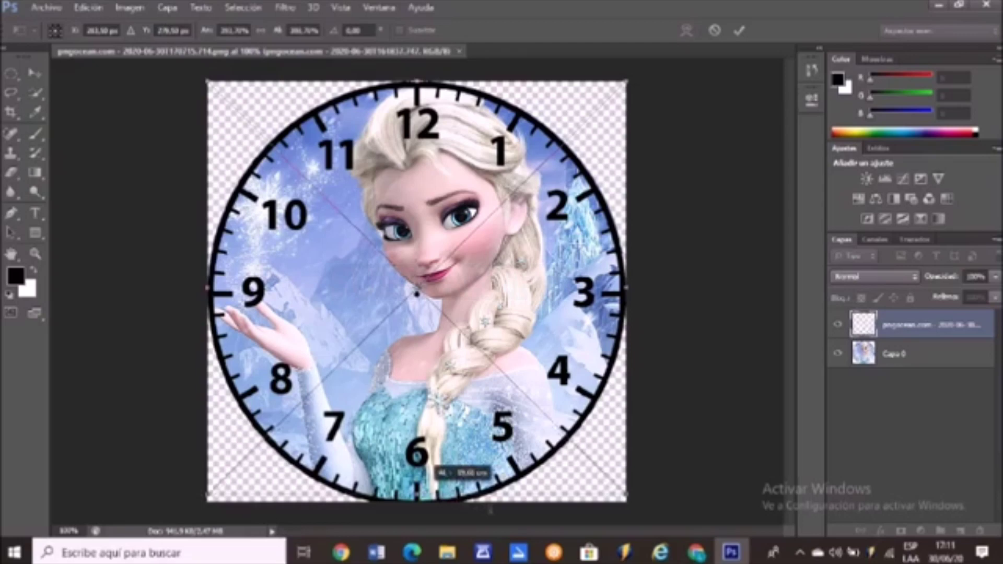
drag(490, 509, 470, 506)
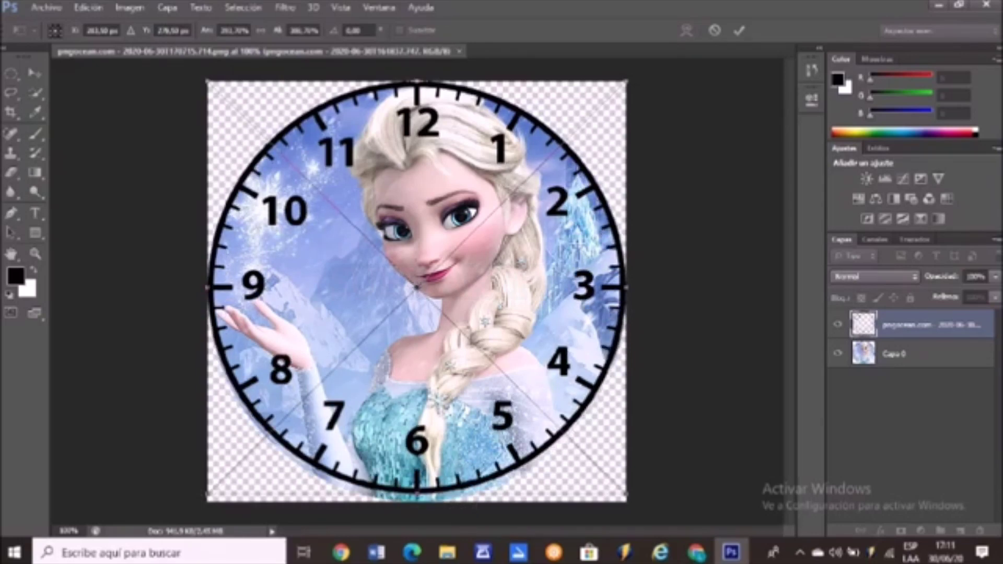
drag(412, 489, 418, 496)
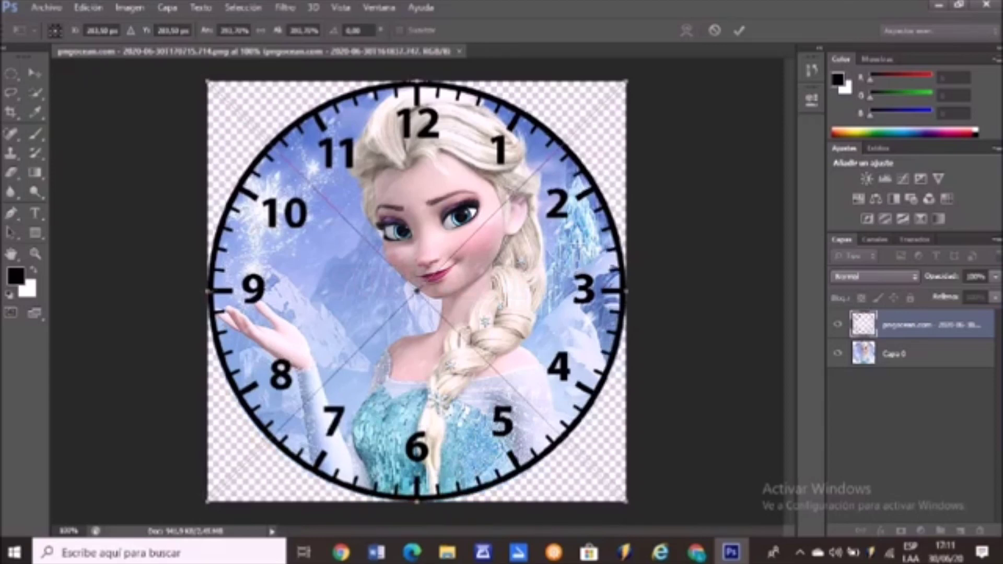
drag(200, 288, 208, 289)
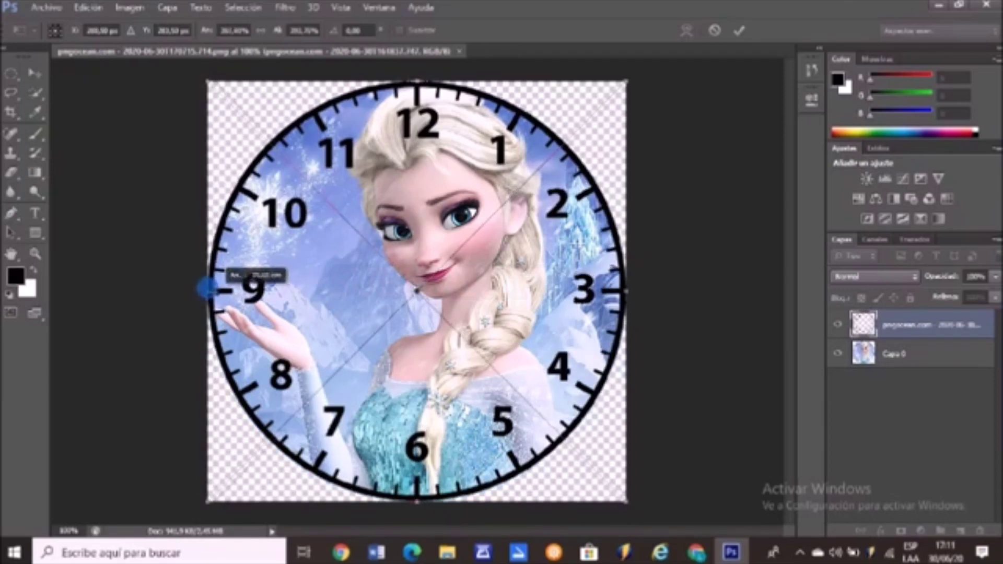
drag(208, 288, 208, 289)
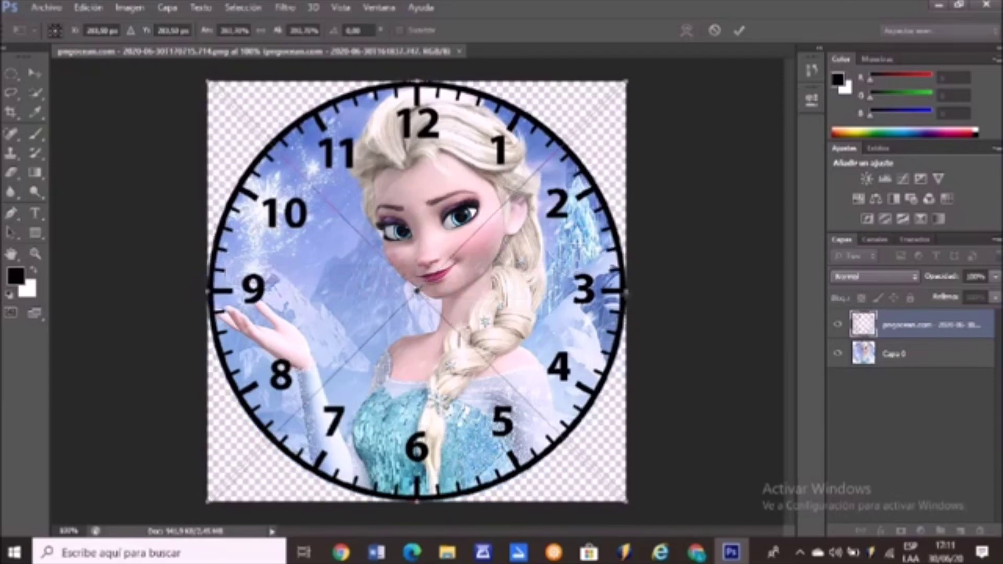
mouse_move(627, 291)
mouse_down()
mouse_move(614, 286)
mouse_move(629, 296)
mouse_up()
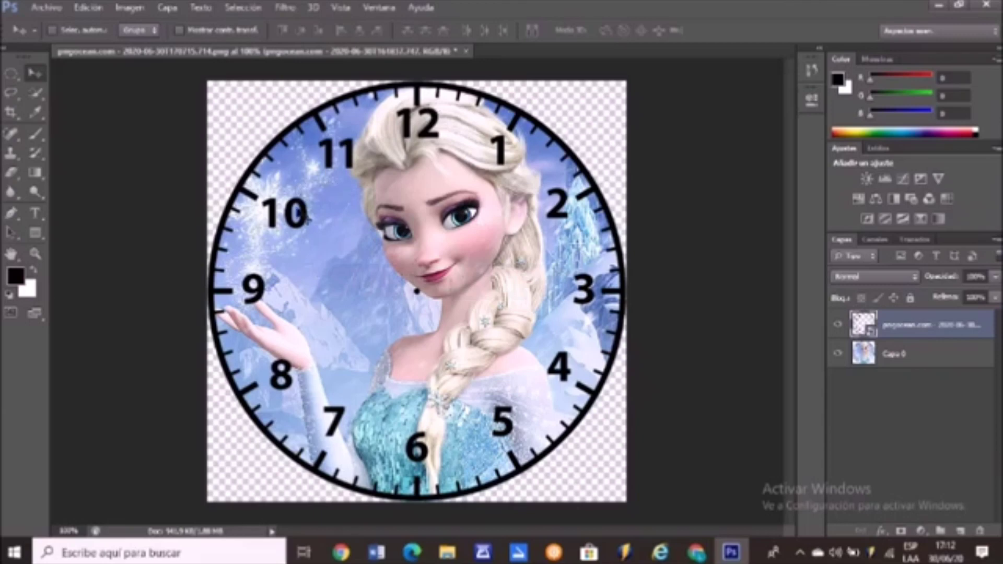
Merge the dial and Elsa layers with Combinar visibles, check visibility, and re-centre the result.
click(132, 11)
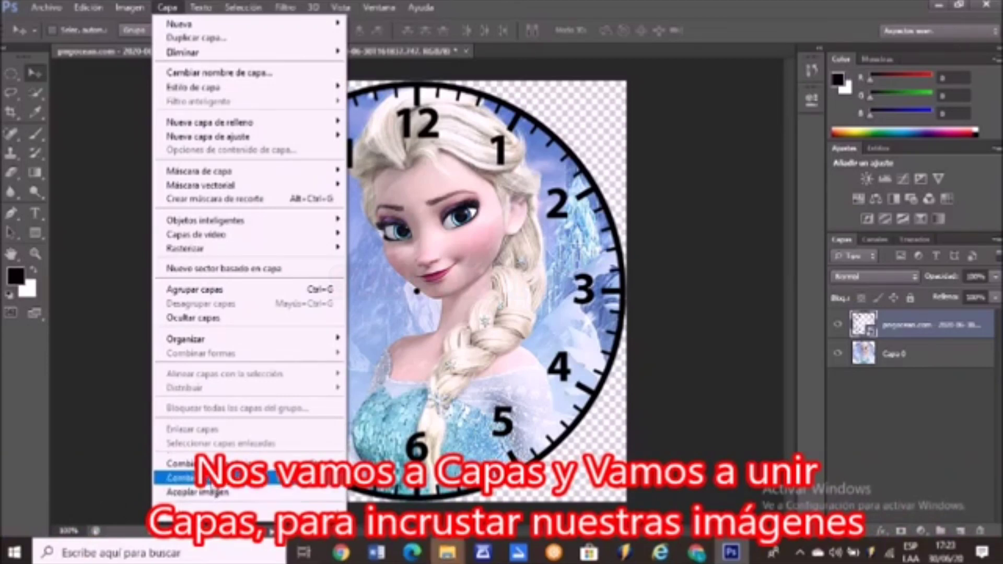
click(212, 486)
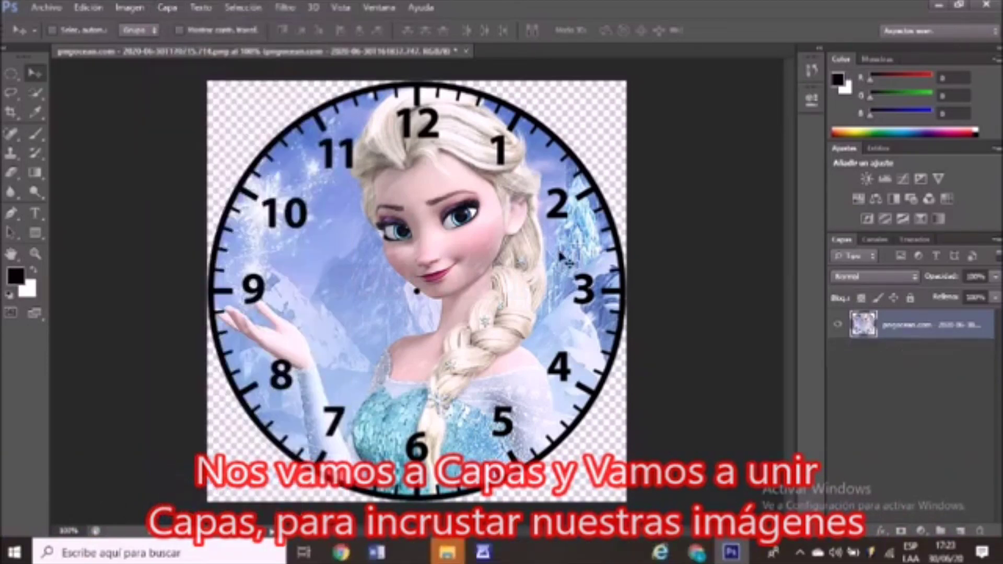
click(839, 325)
click(839, 325)
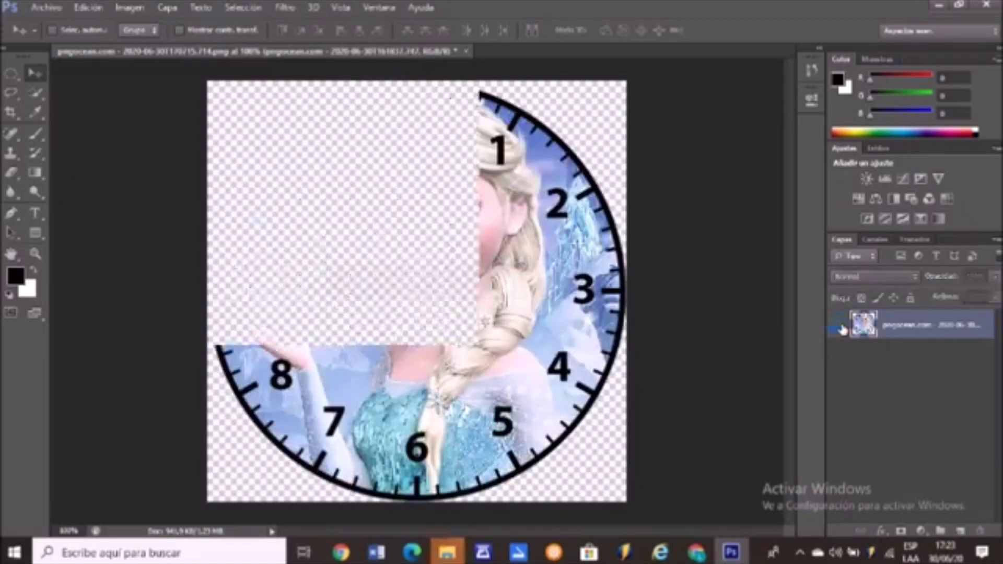
click(839, 325)
drag(515, 266, 491, 255)
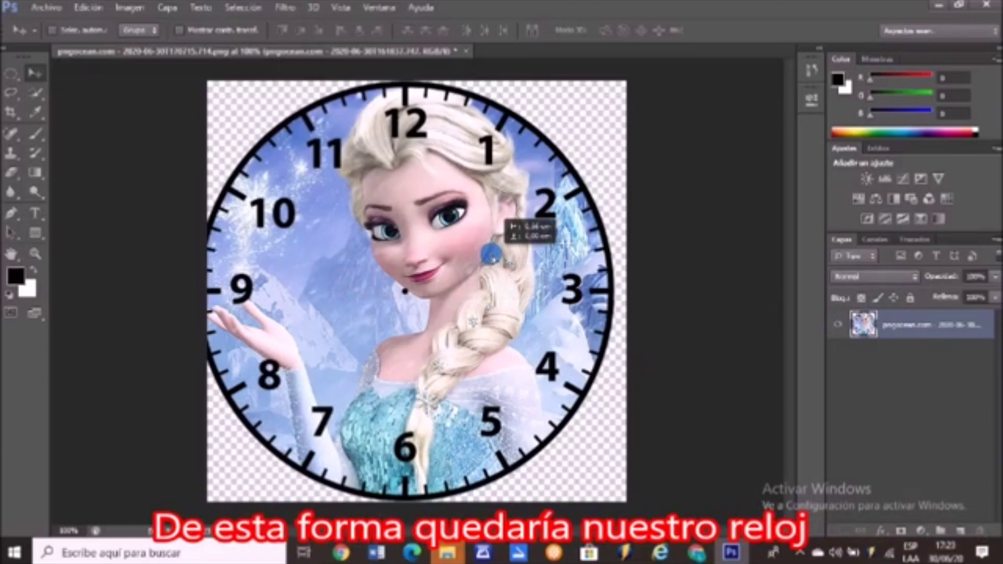
drag(492, 256, 503, 256)
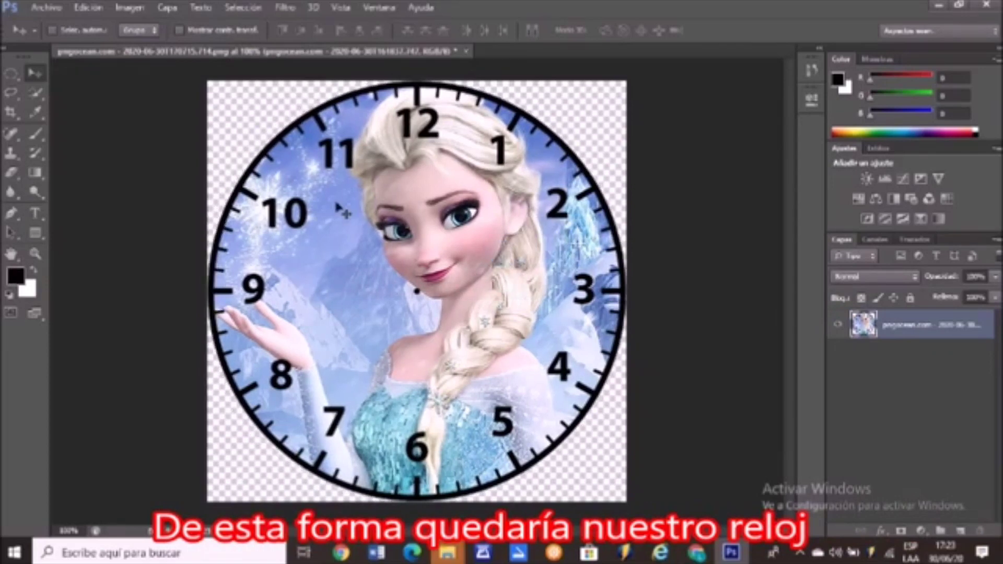
click(46, 7)
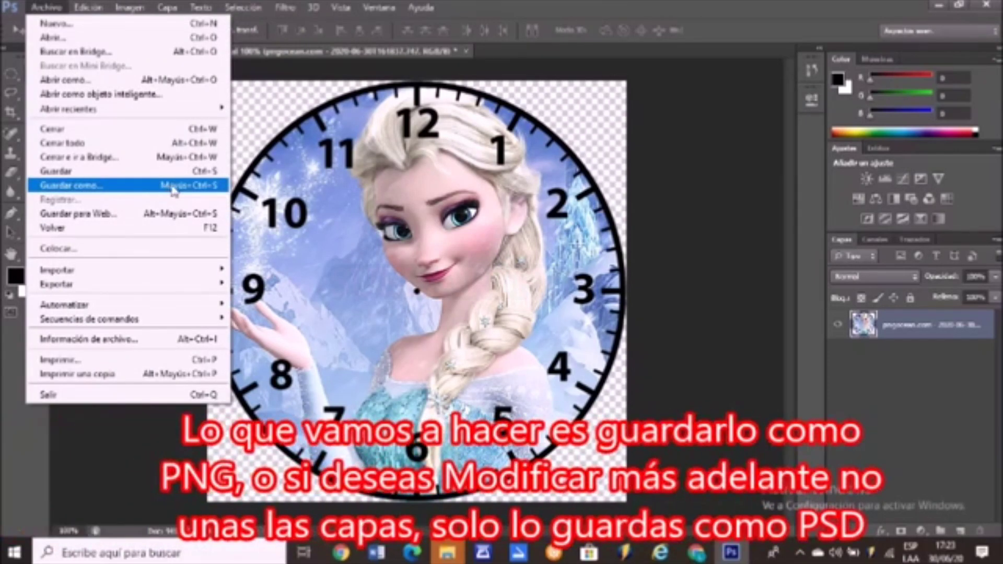
Confirm the image size at 20 × 20 cm and drag the clock face into position.
click(205, 185)
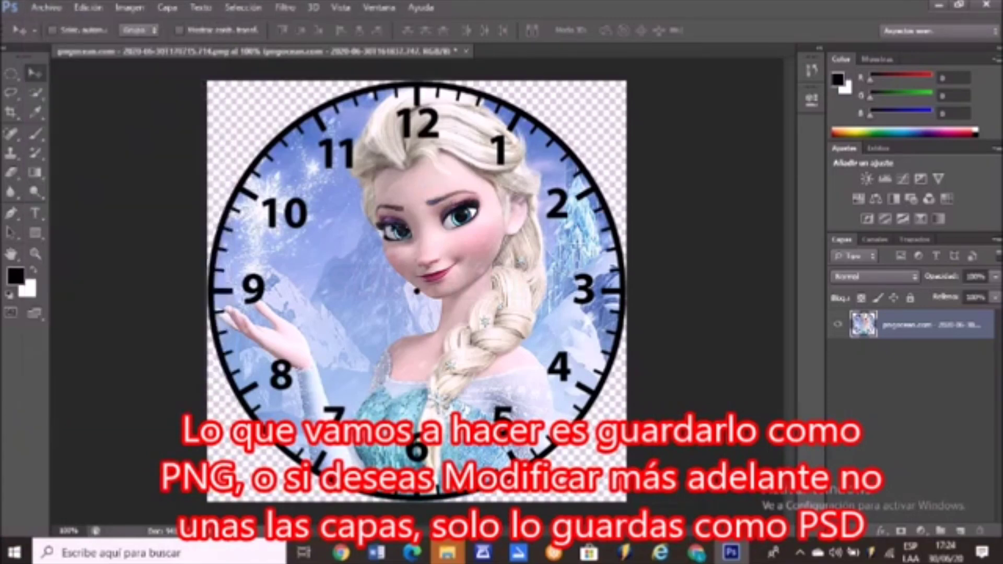
click(130, 8)
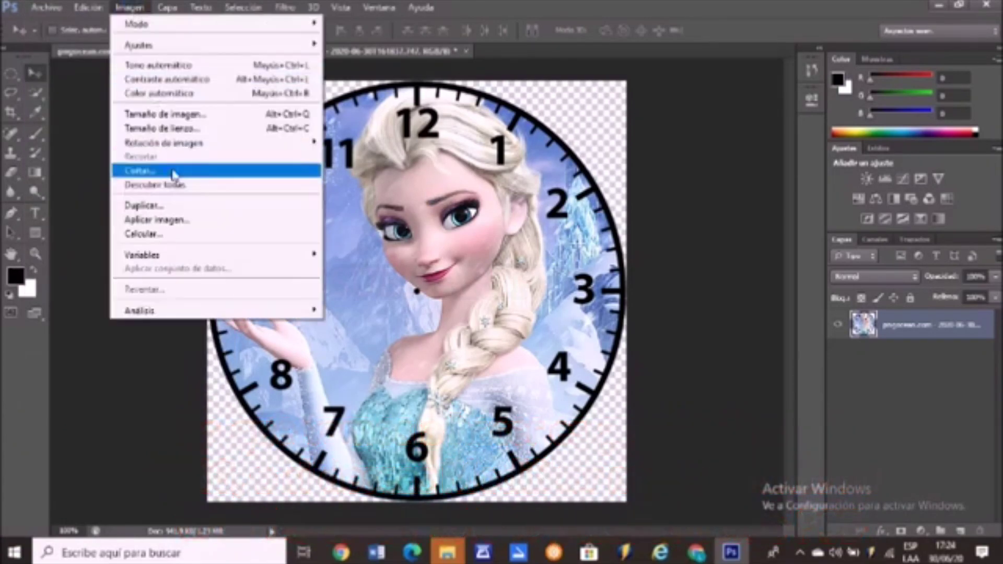
click(176, 114)
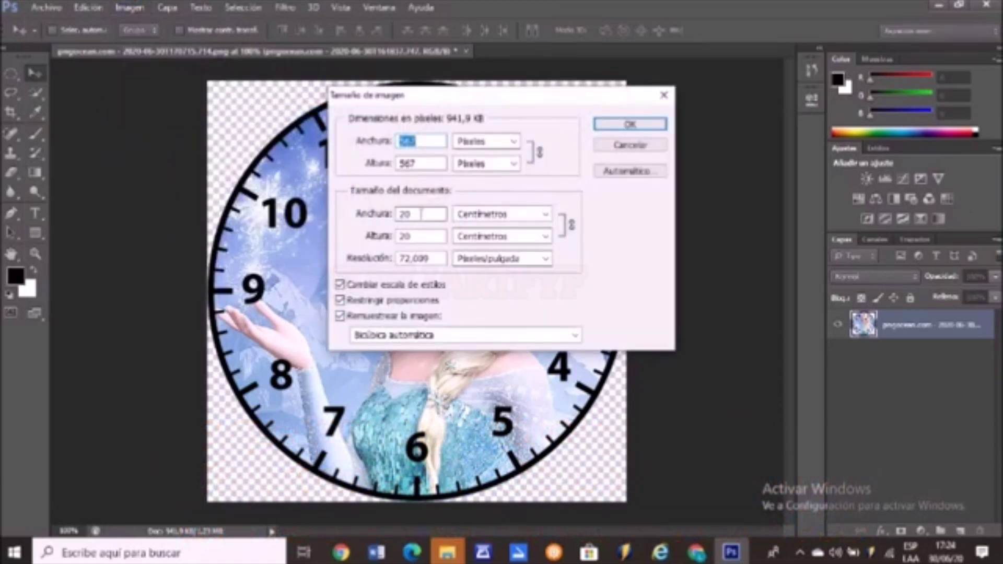
click(611, 124)
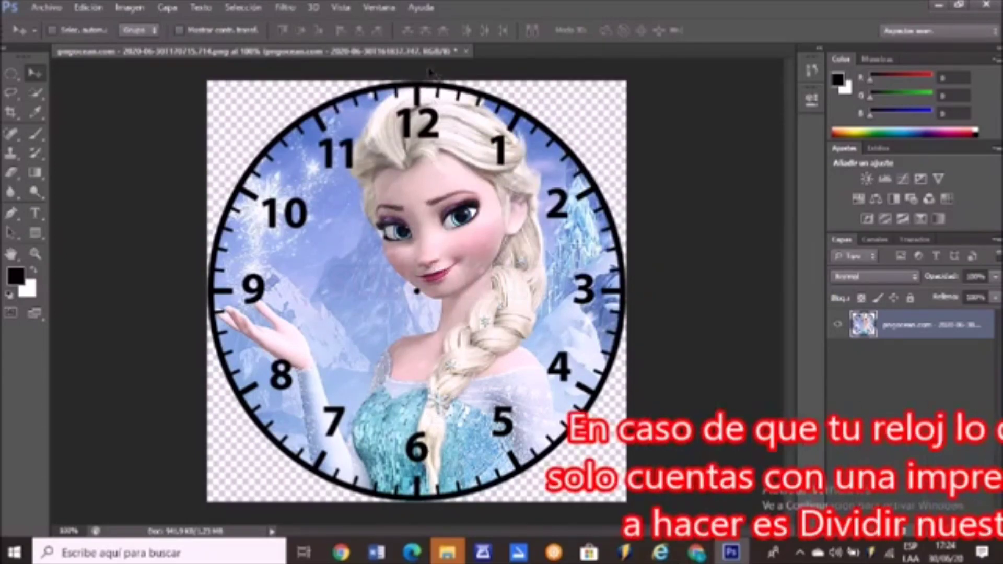
drag(430, 72, 414, 195)
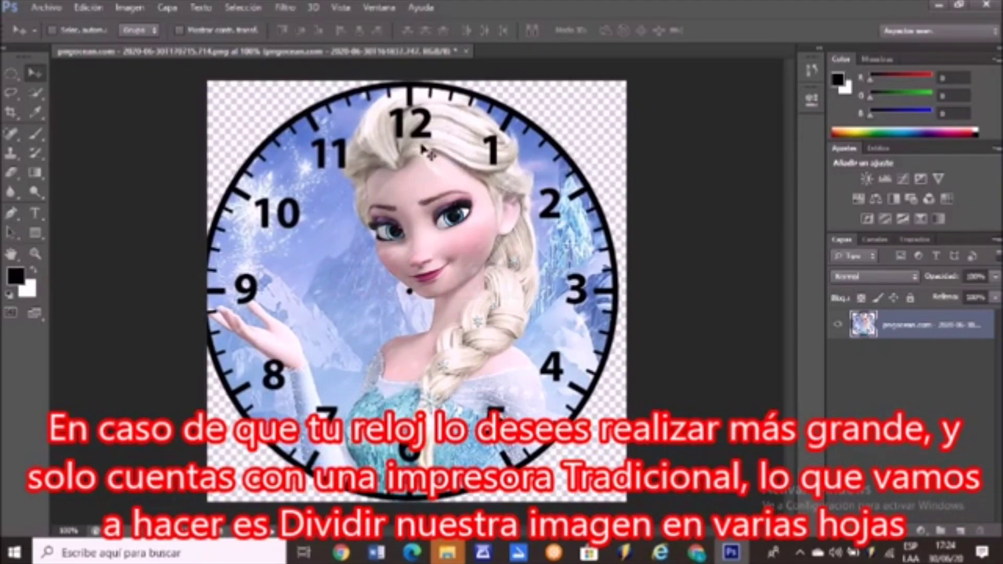
mouse_move(421, 145)
mouse_down()
mouse_move(428, 157)
mouse_move(438, 99)
mouse_up()
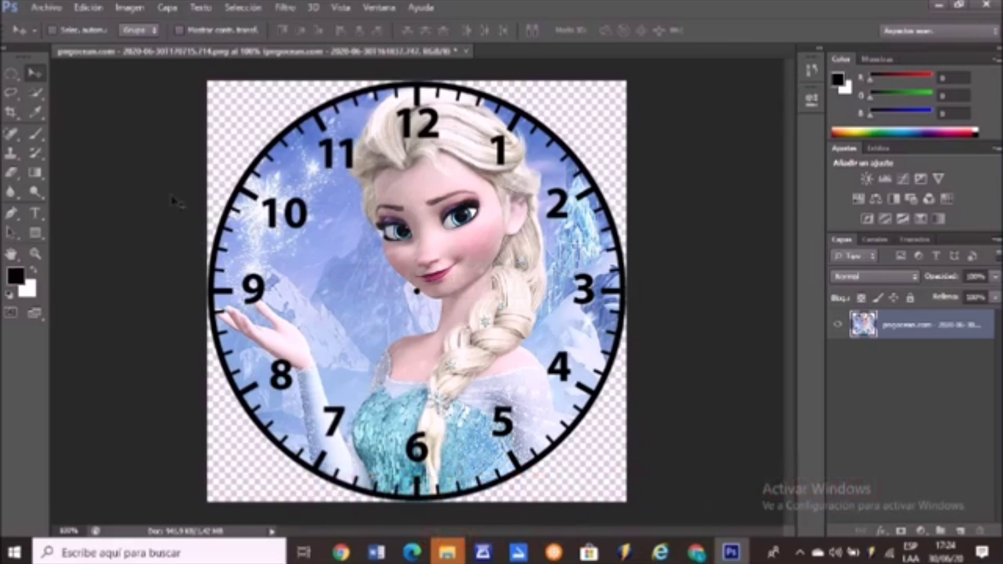
Switch to the Slice tool and open Dividir sector from the image's context menu.
click(13, 113)
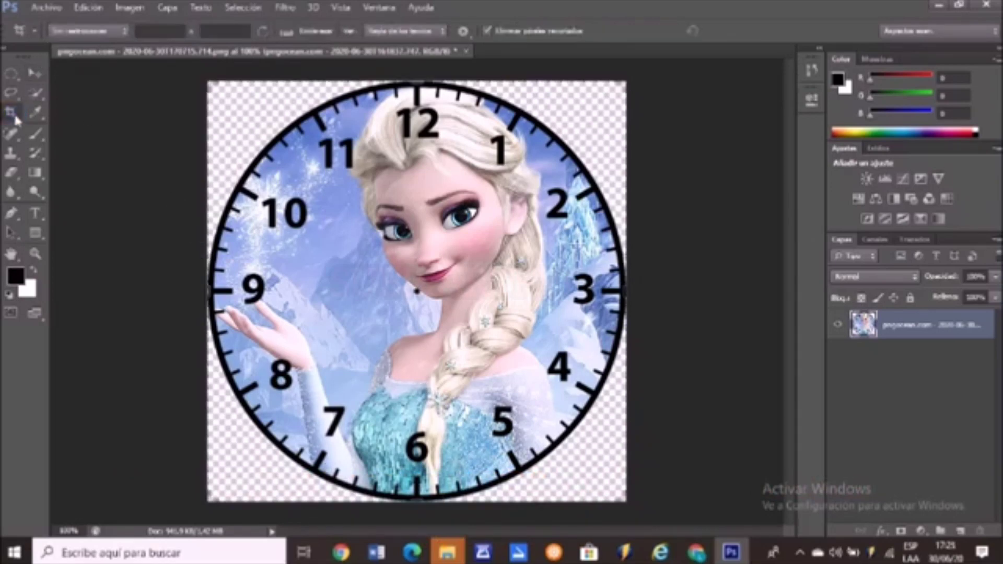
right_click(15, 118)
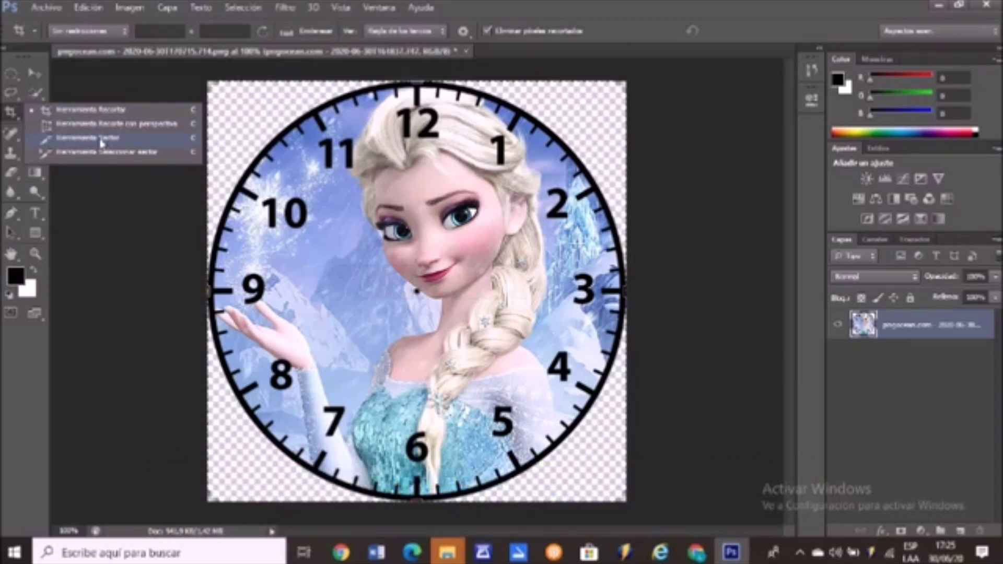
click(100, 140)
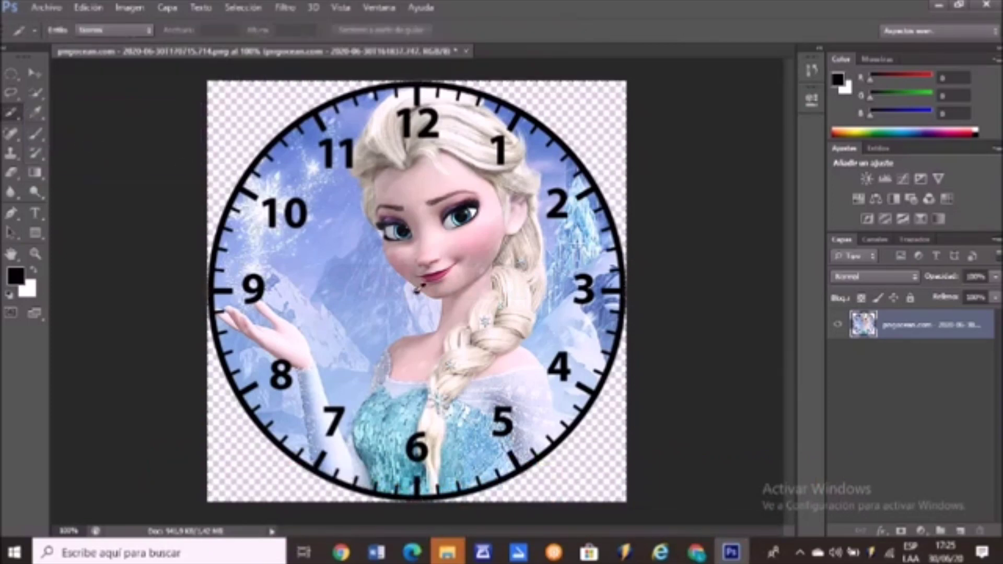
right_click(417, 296)
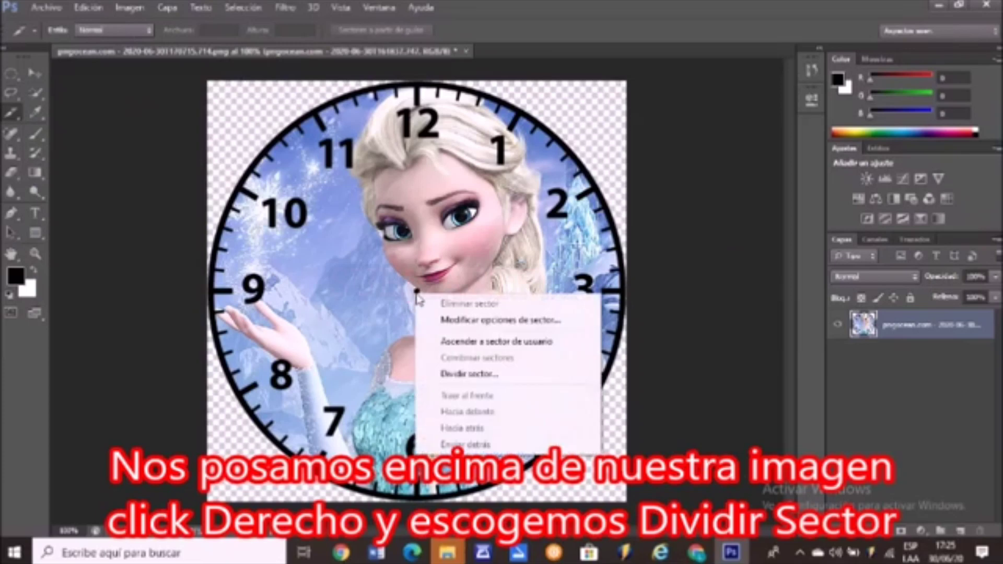
click(447, 376)
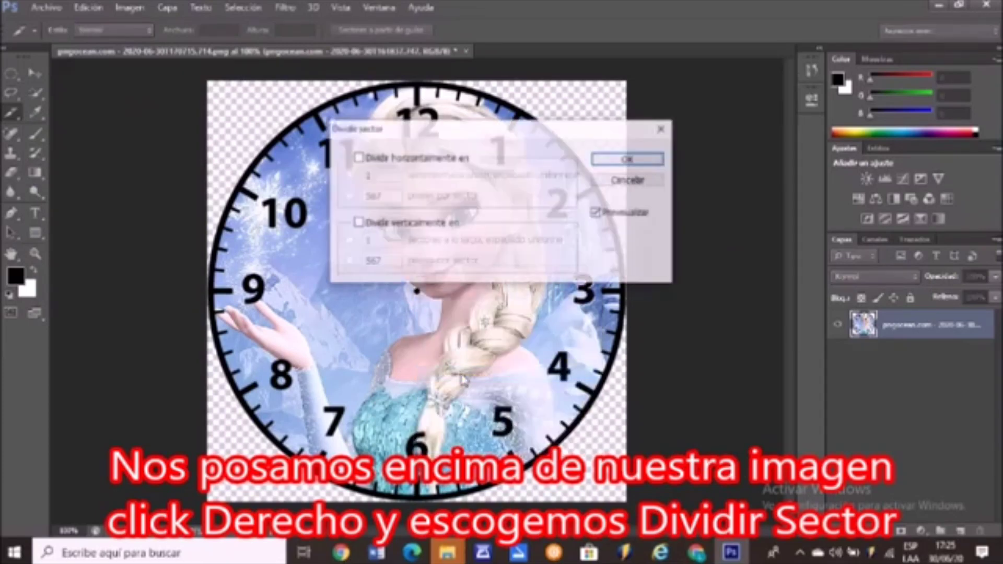
Enable both divide options and enter 1 horizontal and 2 vertical sectors.
click(357, 157)
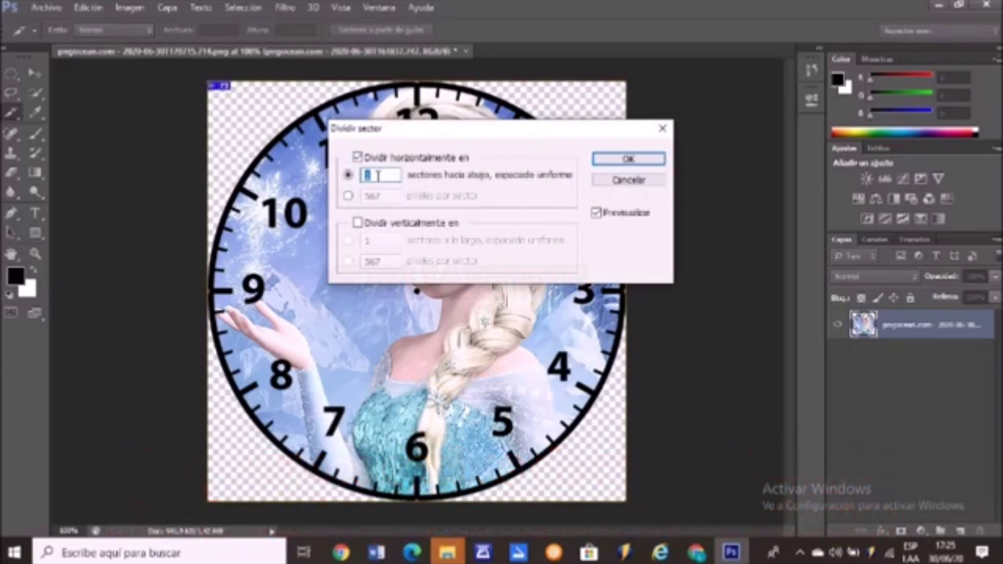
drag(395, 131, 592, 65)
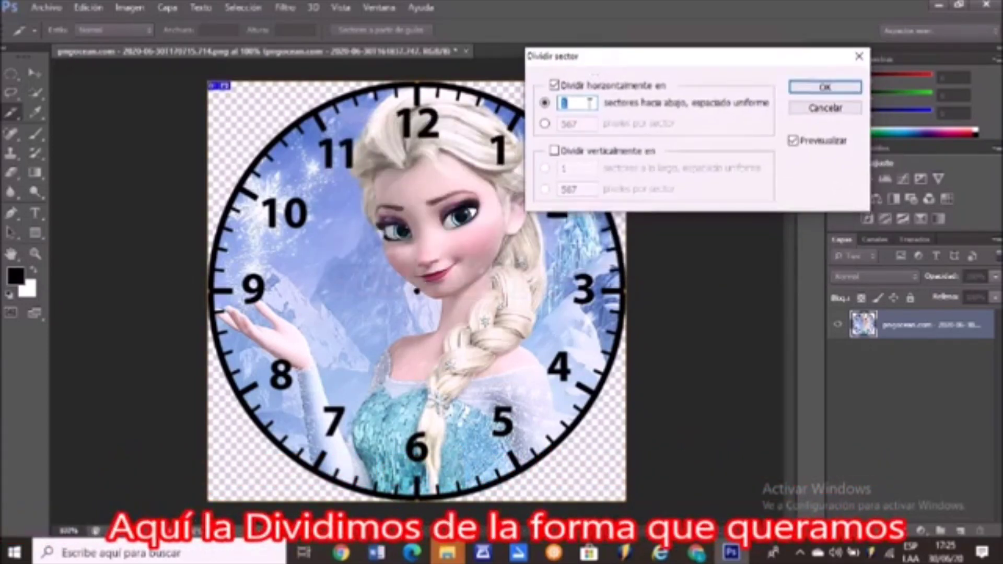
click(577, 105)
key(BackSpace)
text(2)
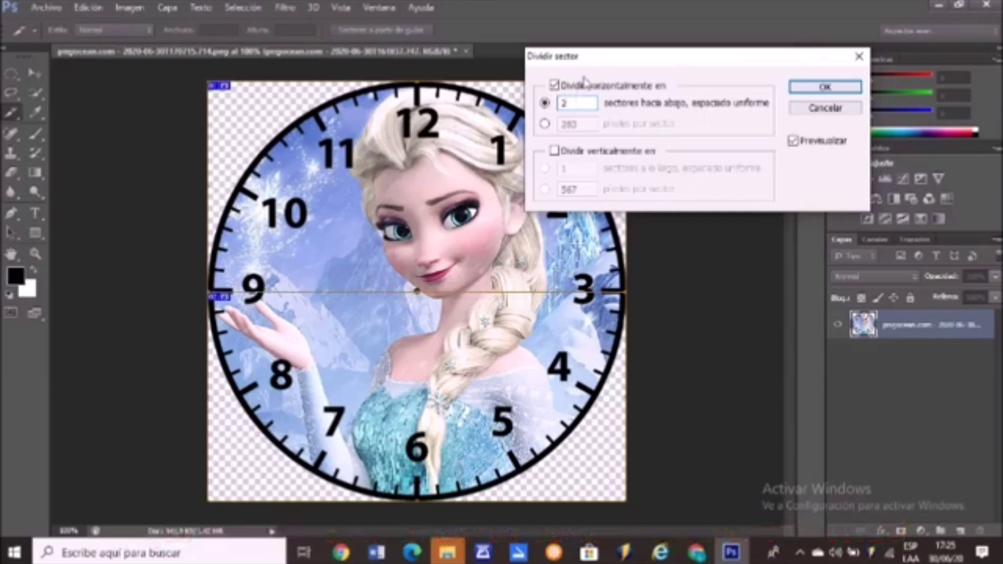
text(4)
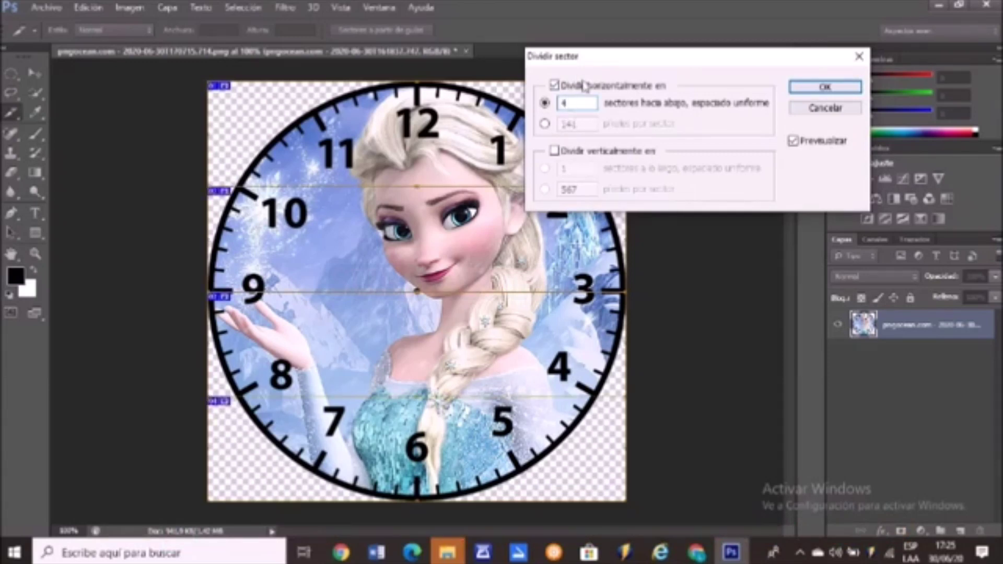
key(BackSpace)
text(1)
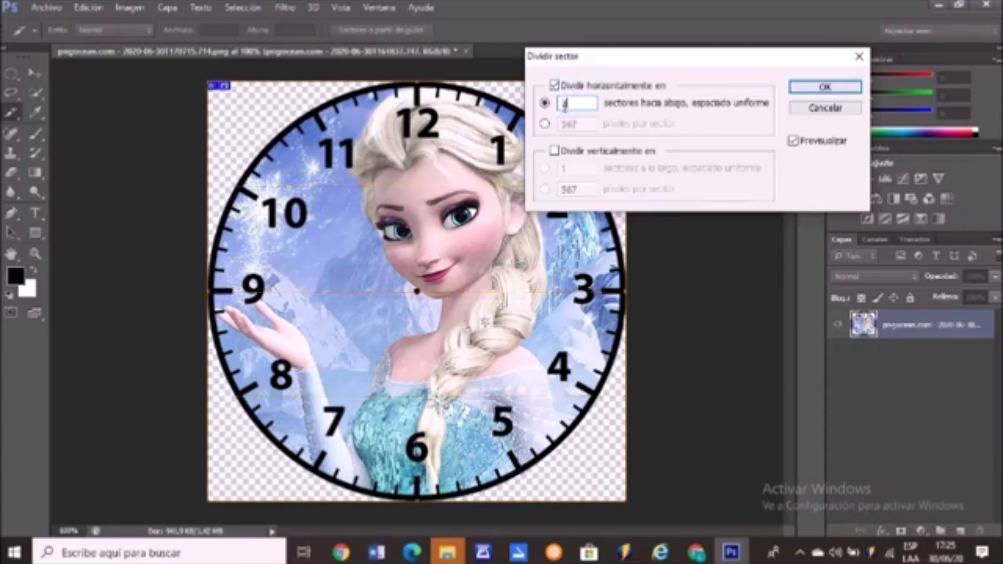
click(554, 151)
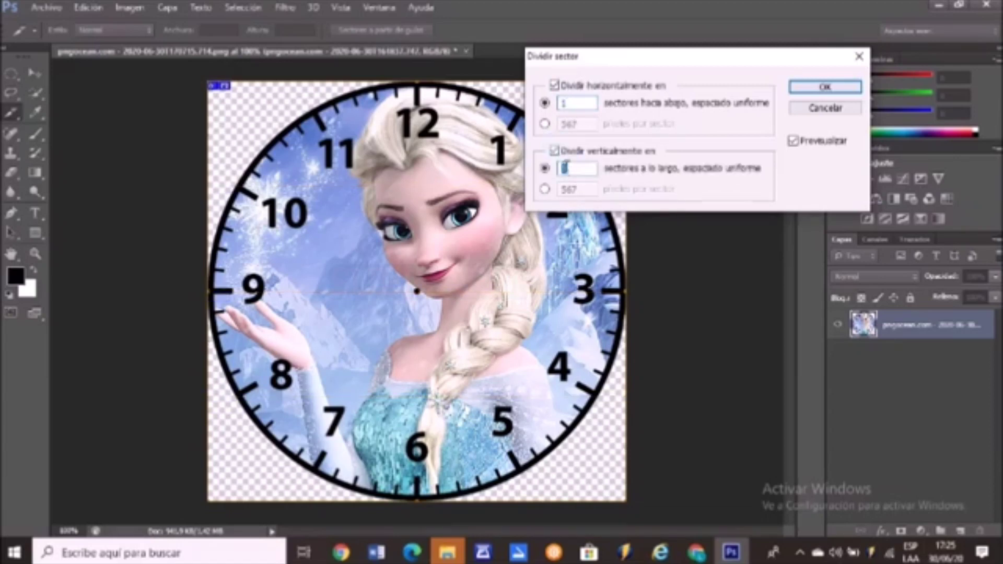
key(BackSpace)
text(2)
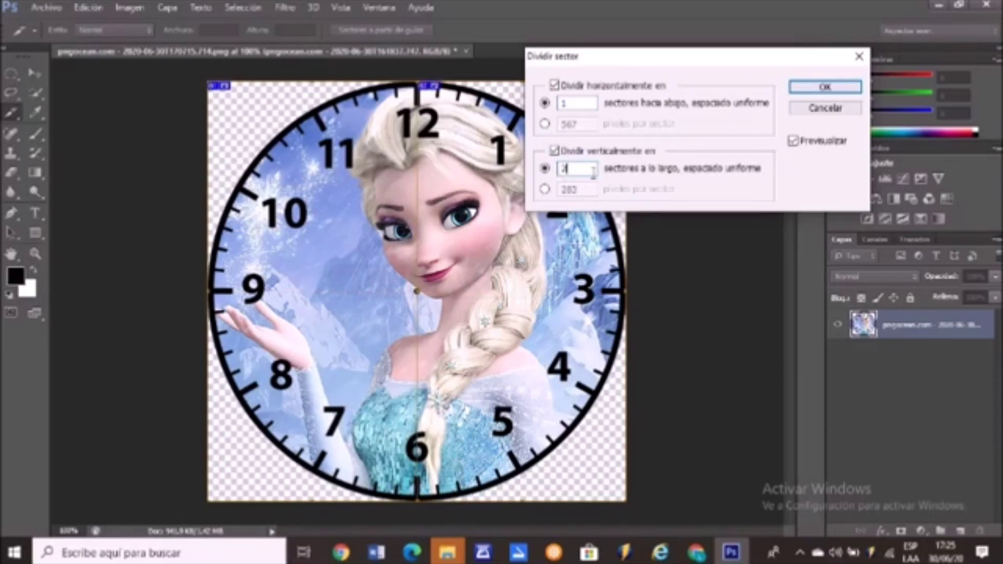
Correct the horizontal sector count back to 1 and apply the two-column split.
drag(604, 63, 672, 112)
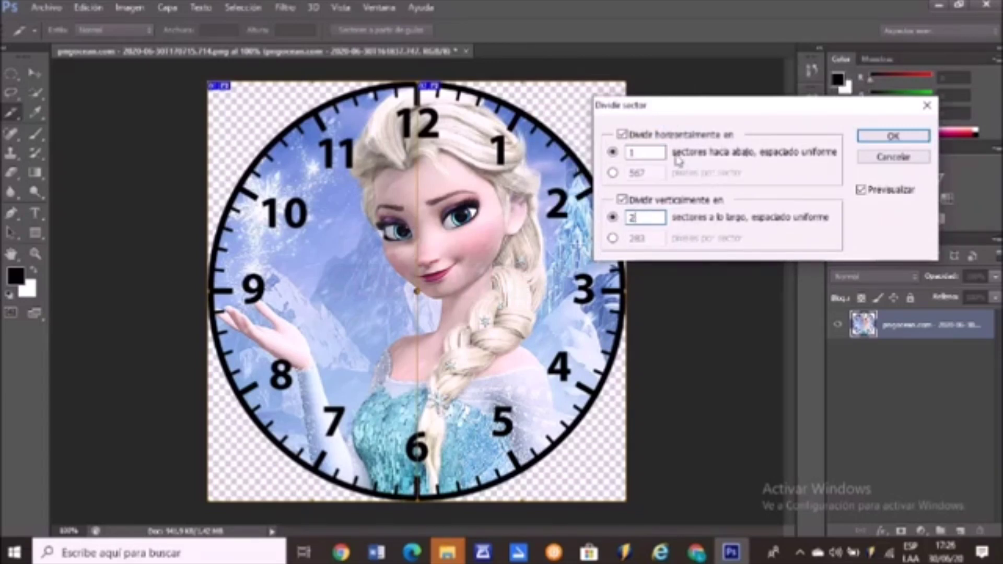
click(645, 152)
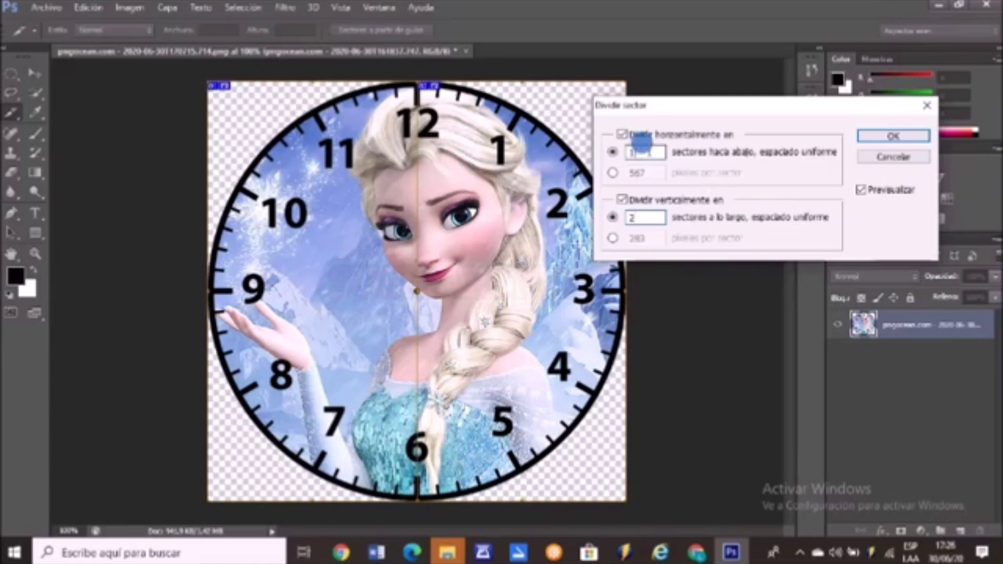
key(BackSpace)
text(4)
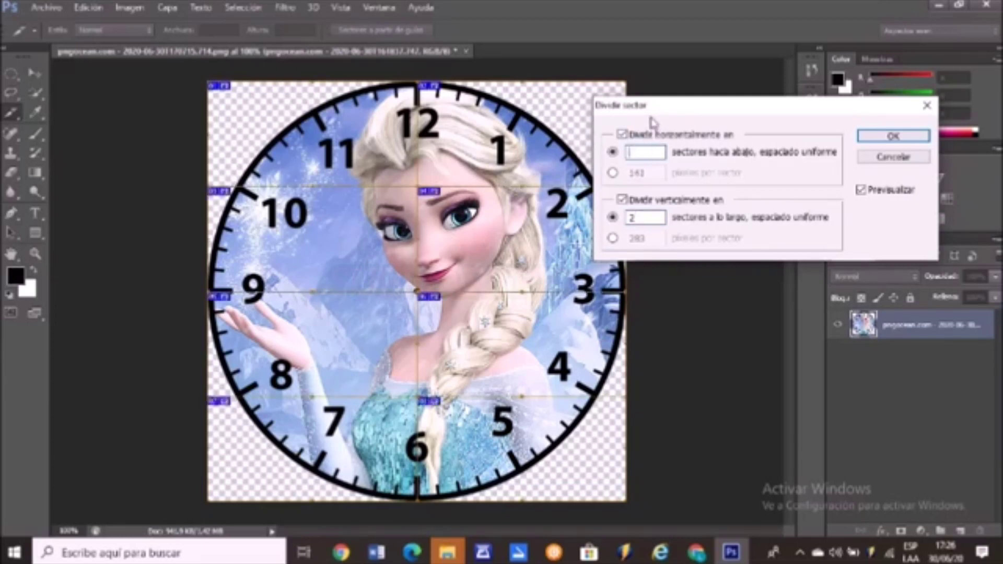
text(2)
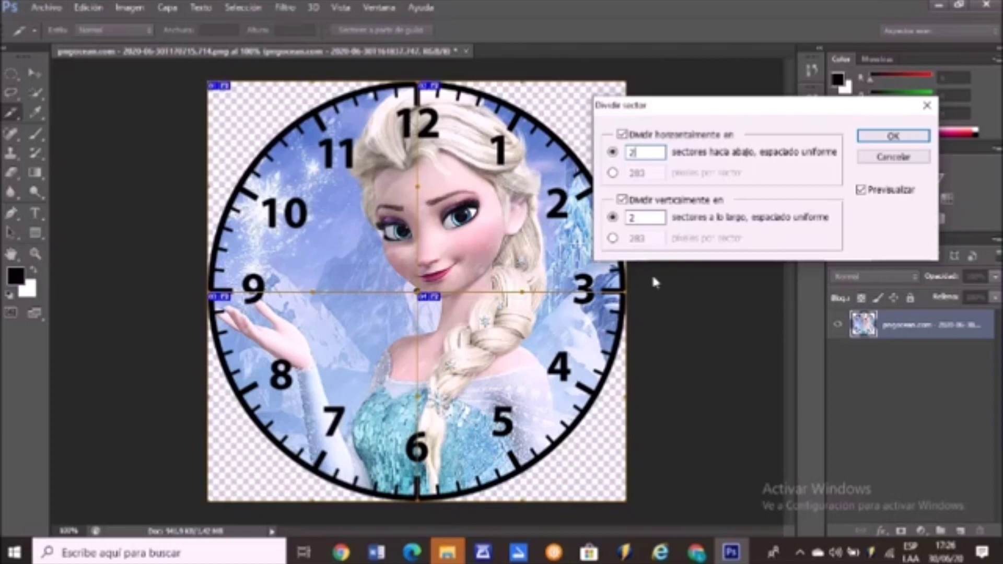
click(641, 216)
double_click(635, 154)
text(1)
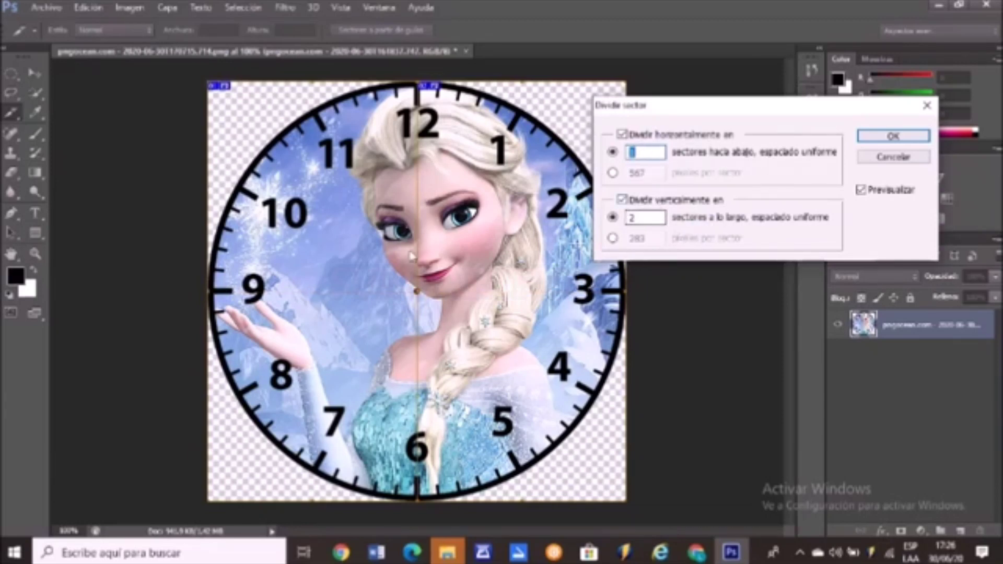
click(892, 136)
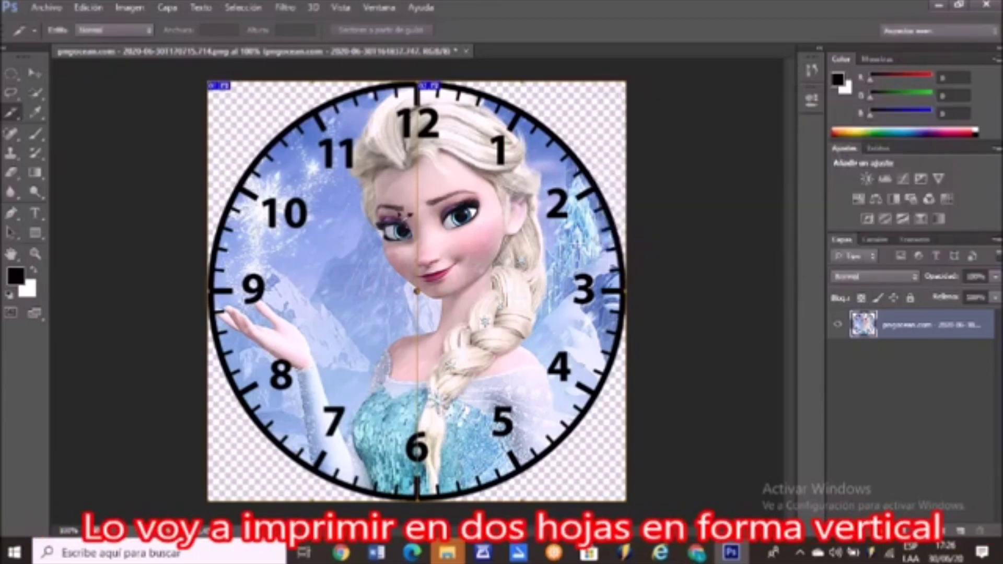
In Save for Web, set the format to PNG-8 with Selectiva colour reduction.
click(47, 7)
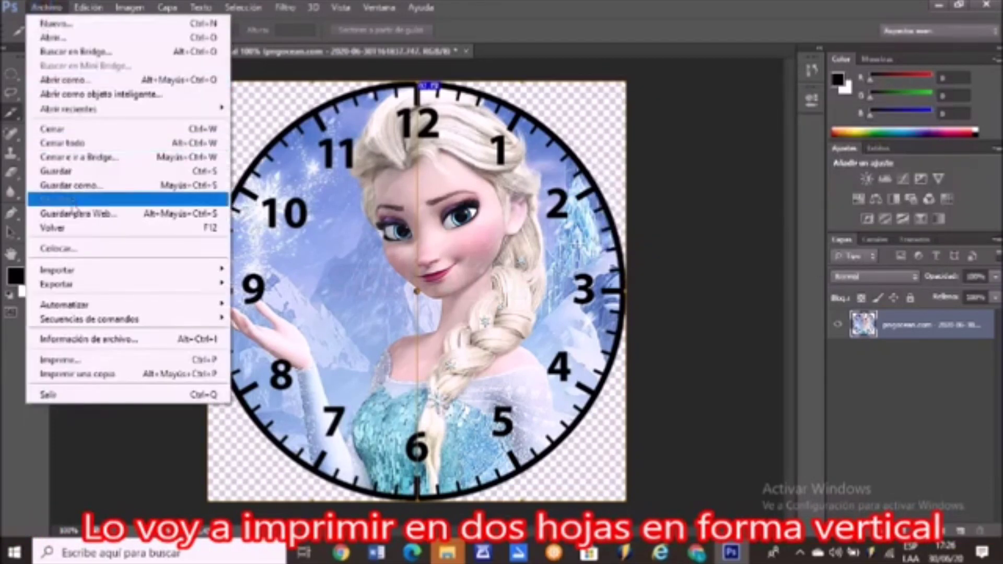
click(102, 218)
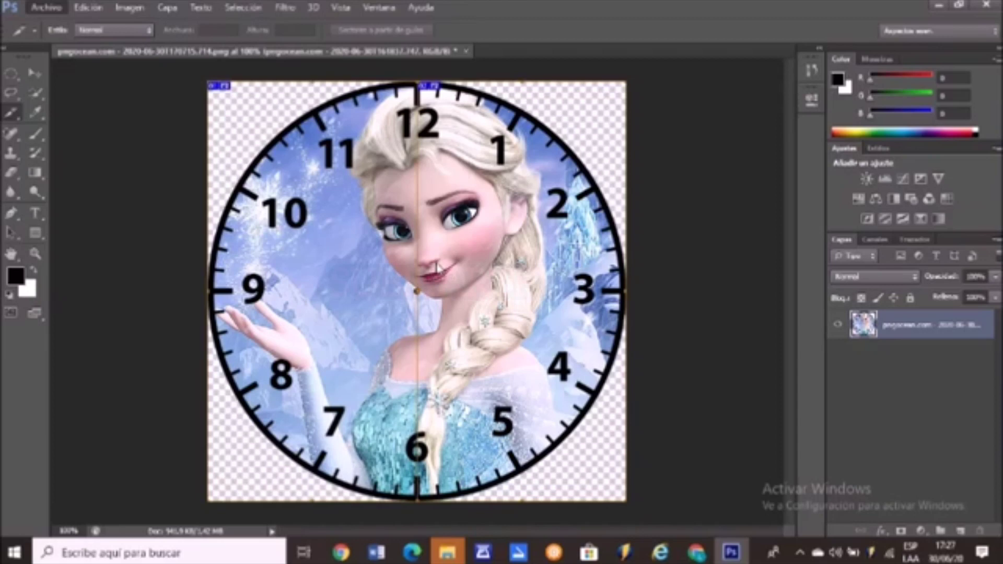
key(ctrl+alt+shift+s)
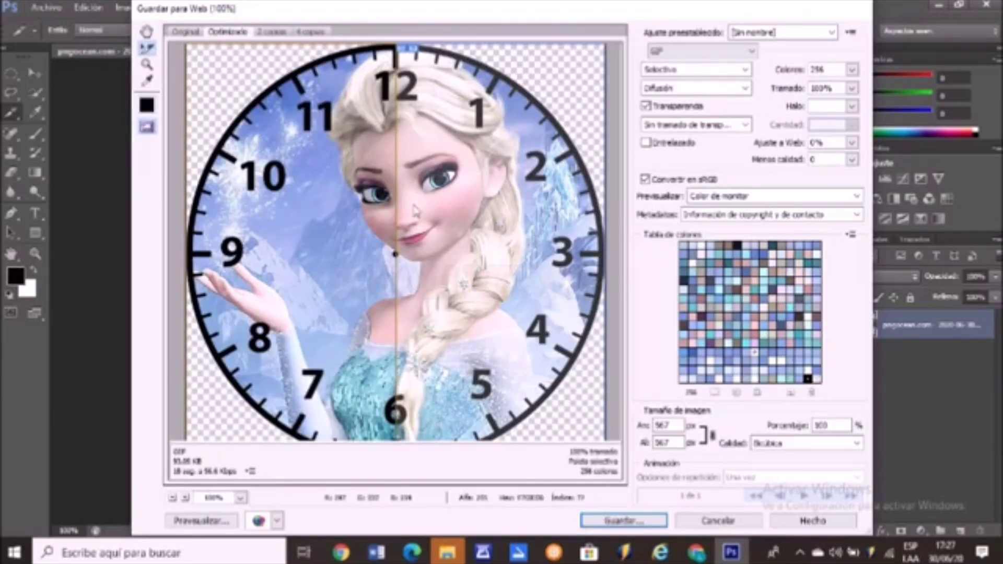
click(679, 52)
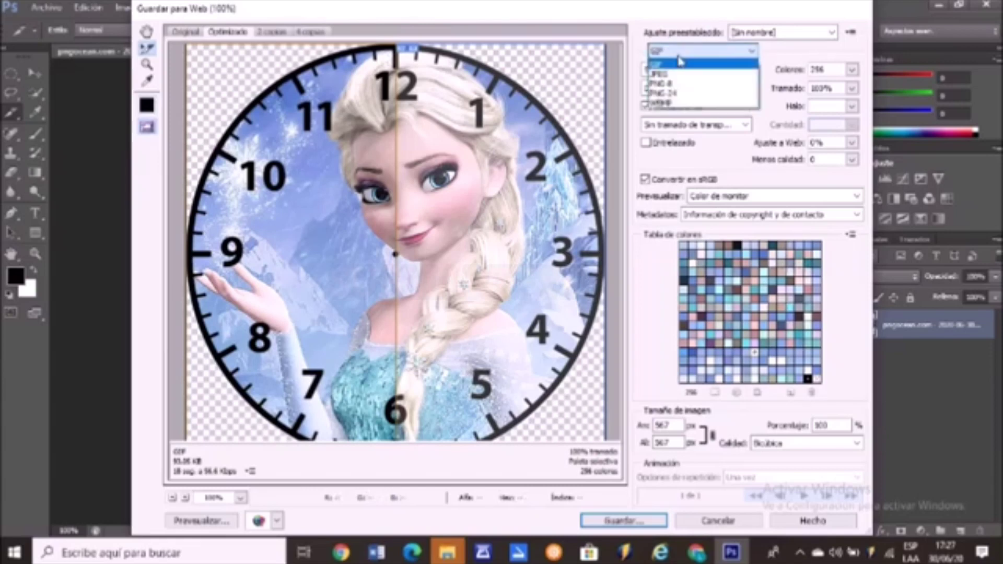
click(672, 84)
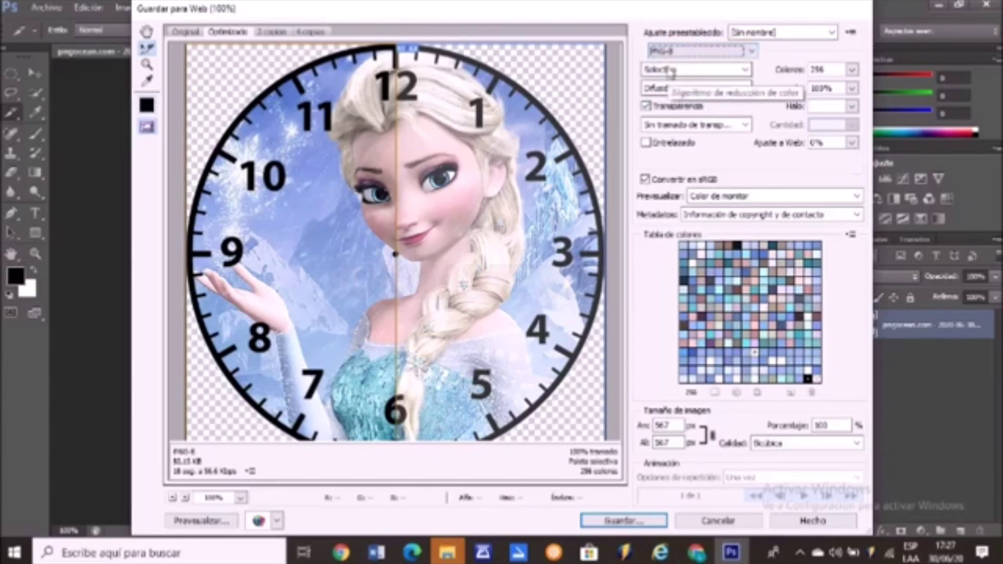
click(673, 73)
click(667, 92)
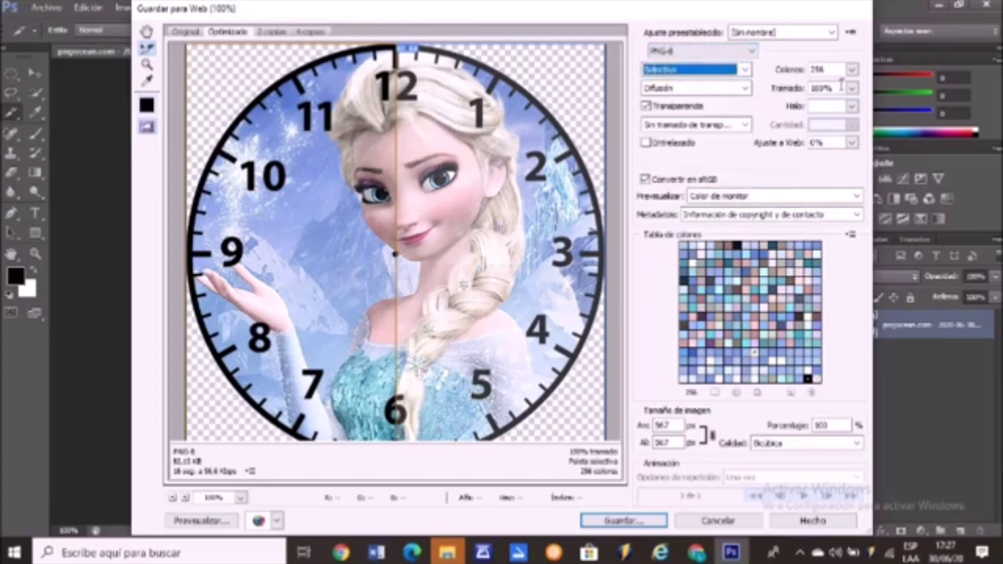
Keep Monitor Color preview, set Metadata to Copyright and Contact Info, and save.
scroll(711, 215, down, 1)
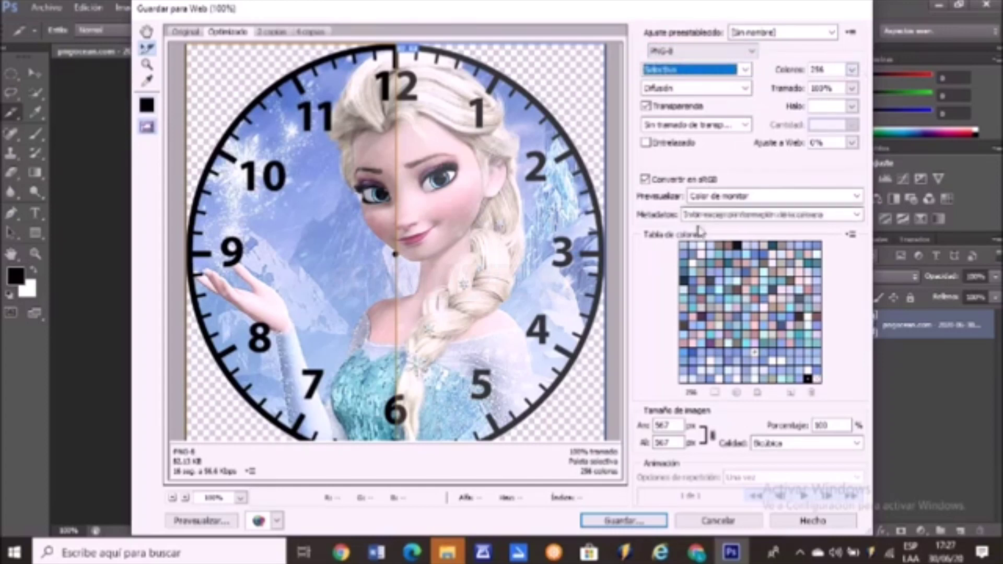
scroll(711, 215, down, 1)
scroll(470, 340, down, 1)
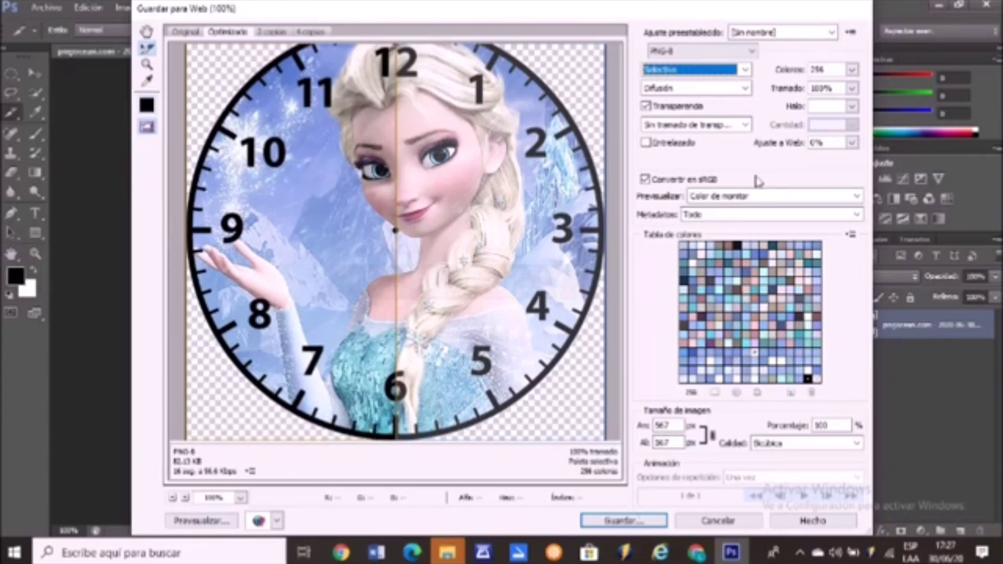
click(747, 198)
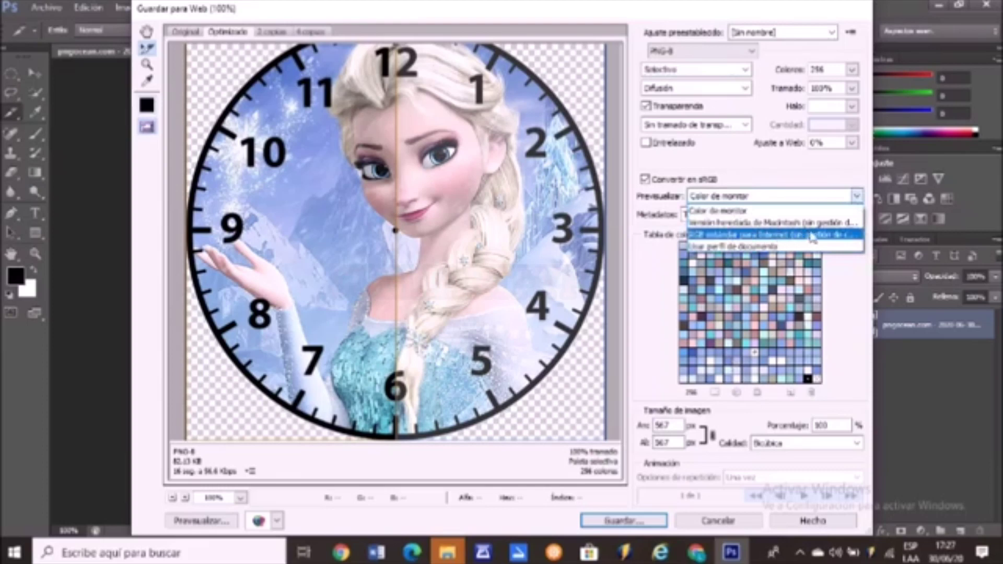
click(730, 210)
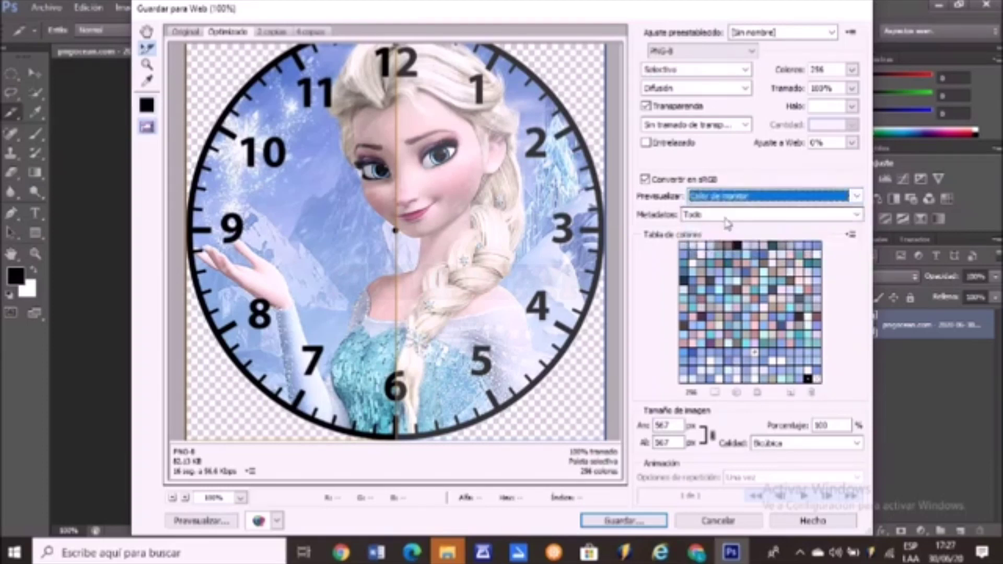
click(724, 215)
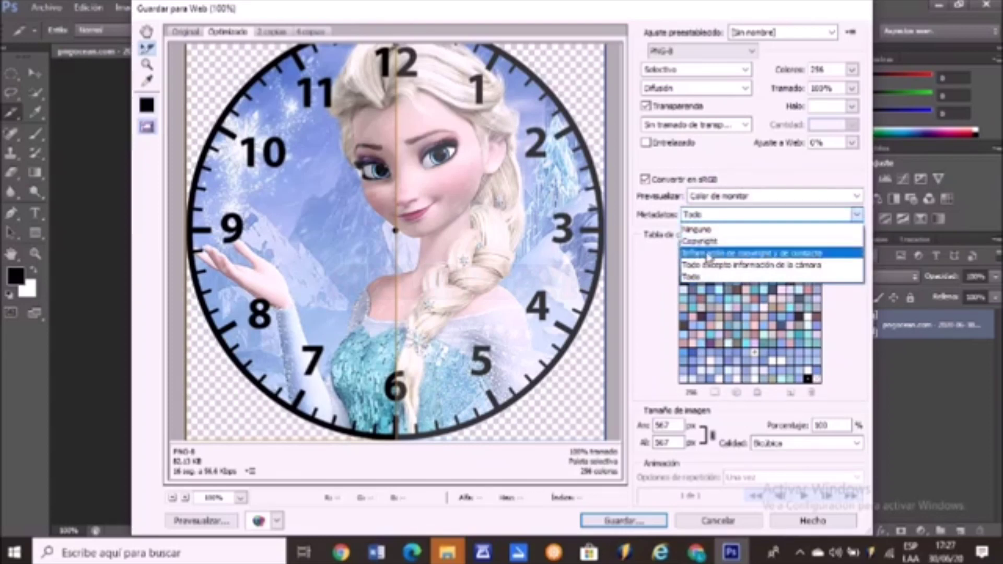
click(709, 254)
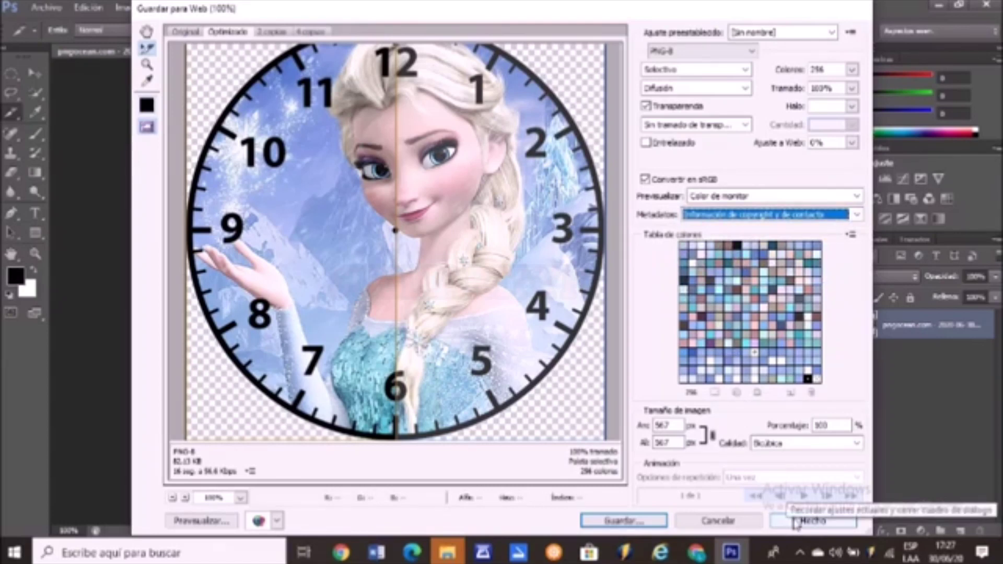
click(634, 522)
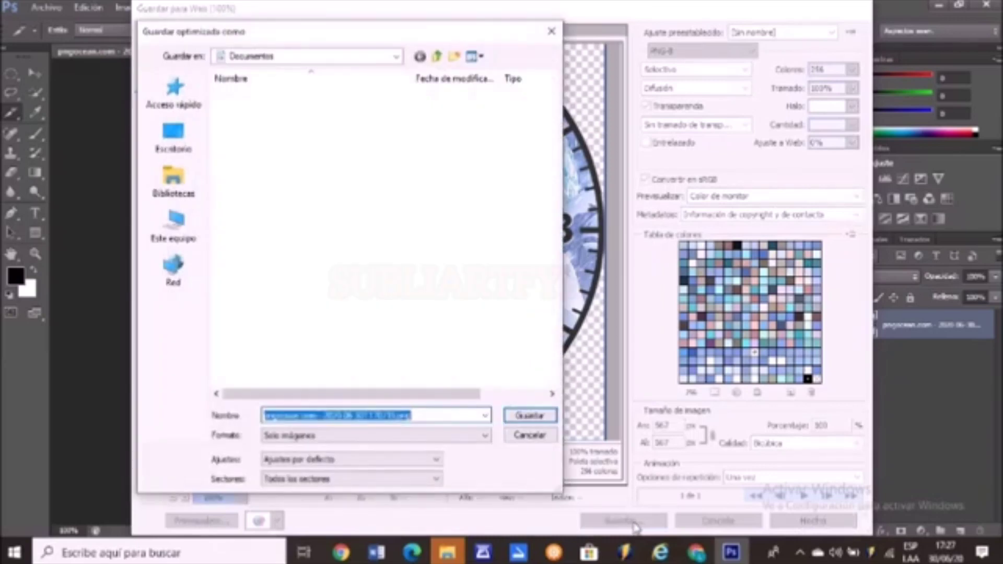
Save the optimized clock slices to the Desktop as 'Rujo lecnol', accepting the non-Latin name warning.
click(175, 136)
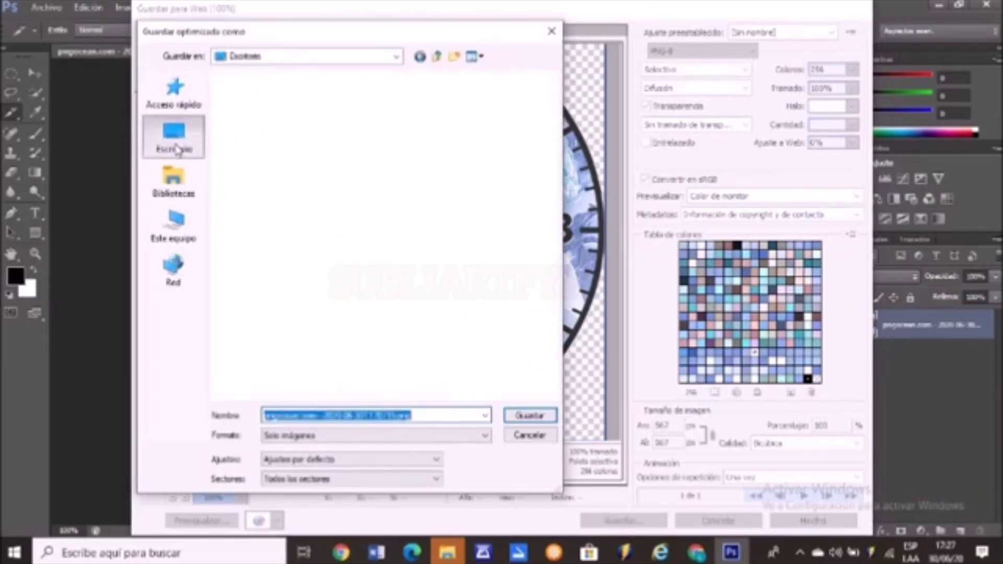
click(414, 413)
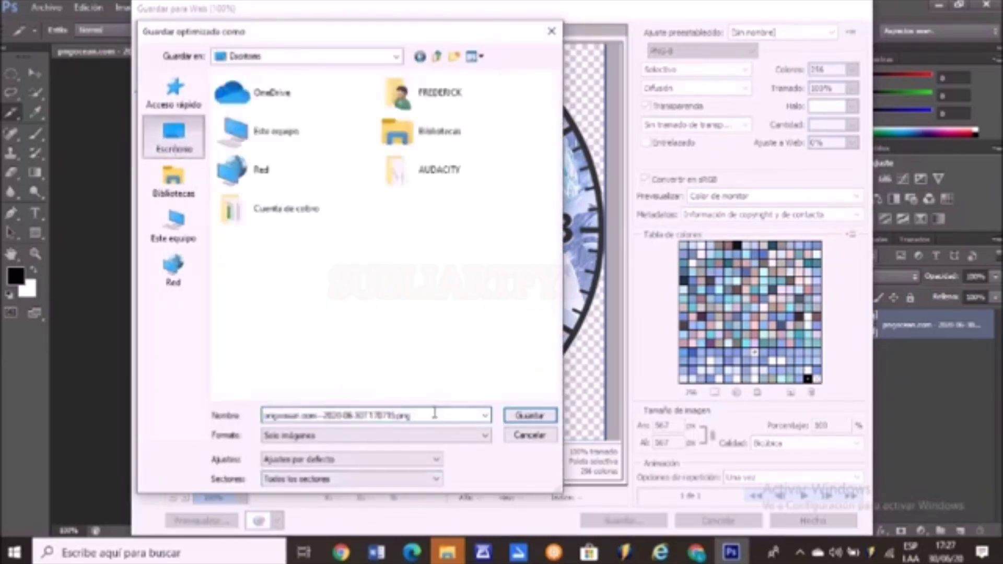
double_click(437, 414)
text(R)
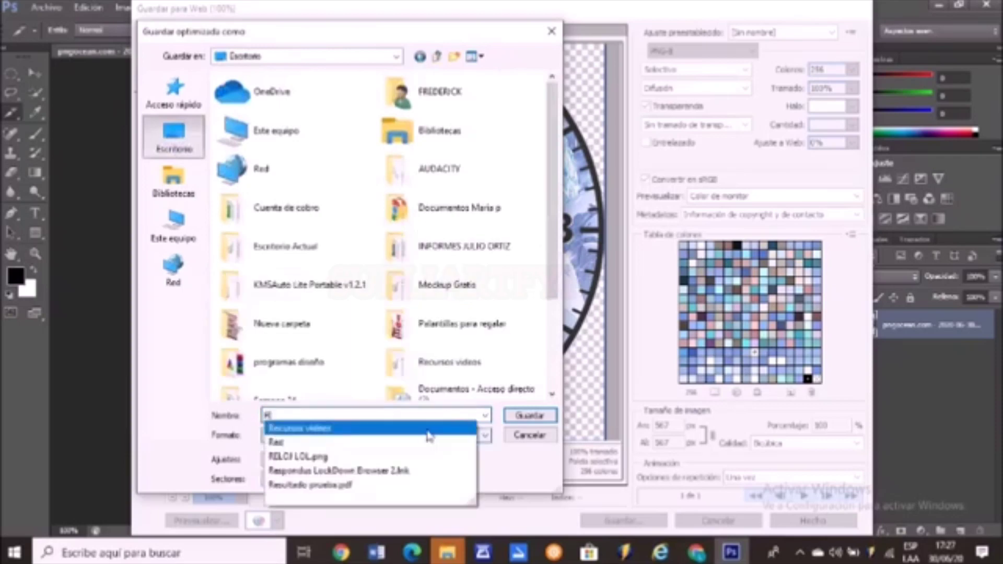
text(ujo lecera)
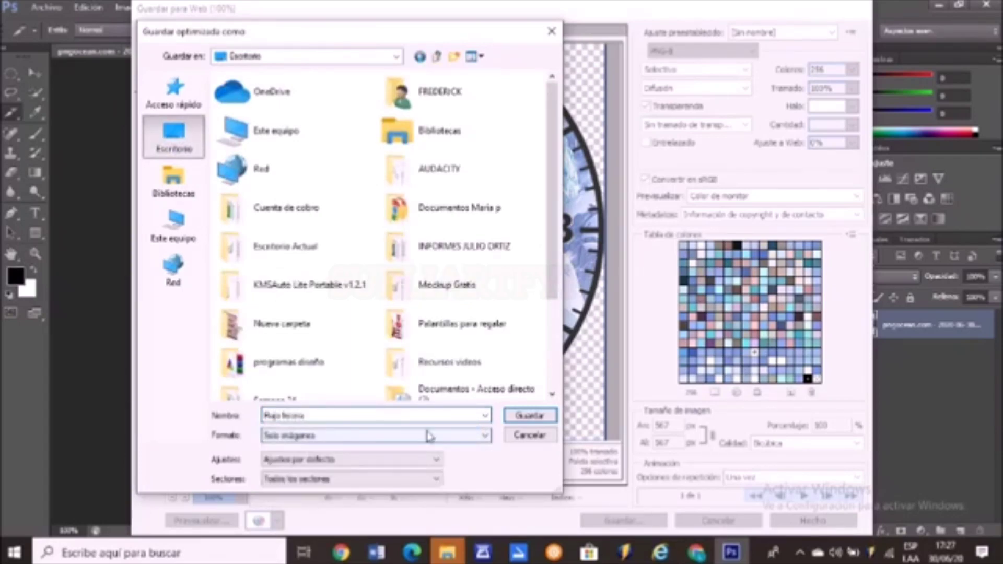
text(cnol)
click(283, 417)
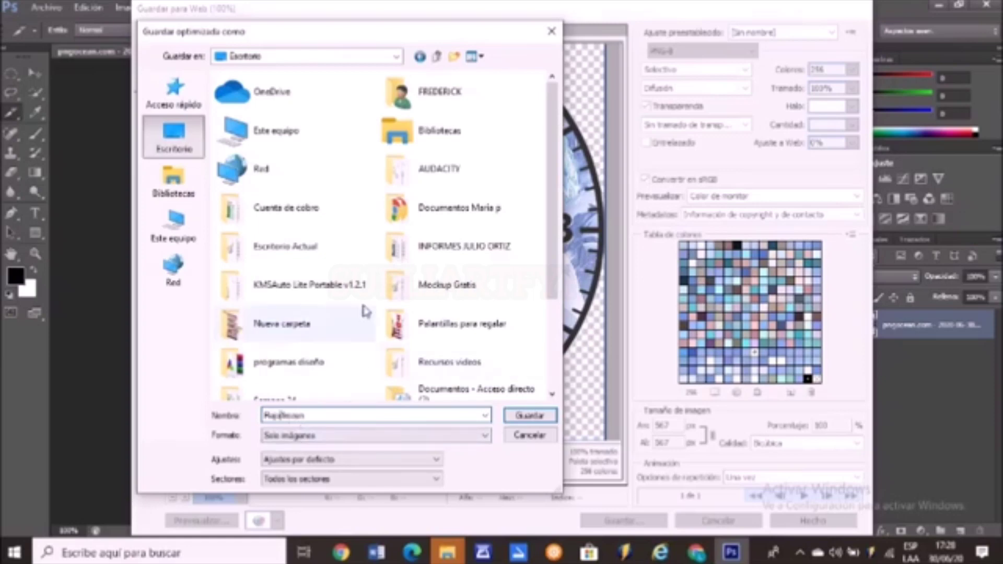
scroll(365, 293, down, 3)
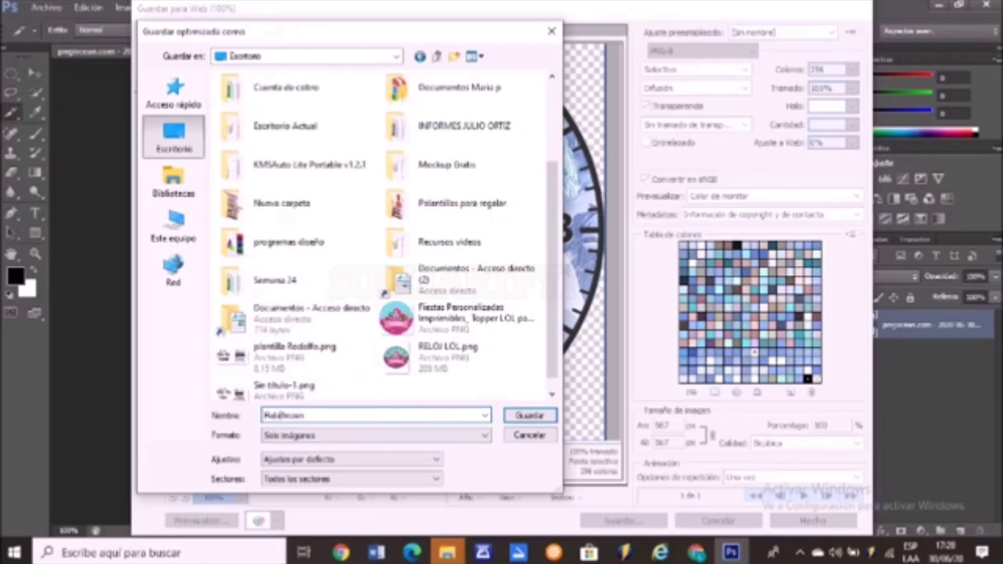
click(319, 415)
click(529, 416)
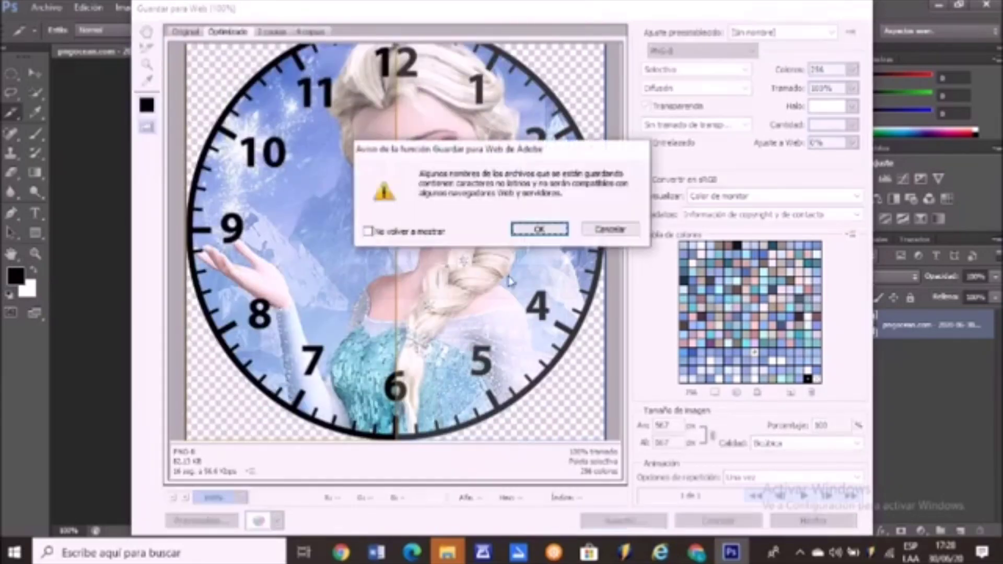
click(543, 229)
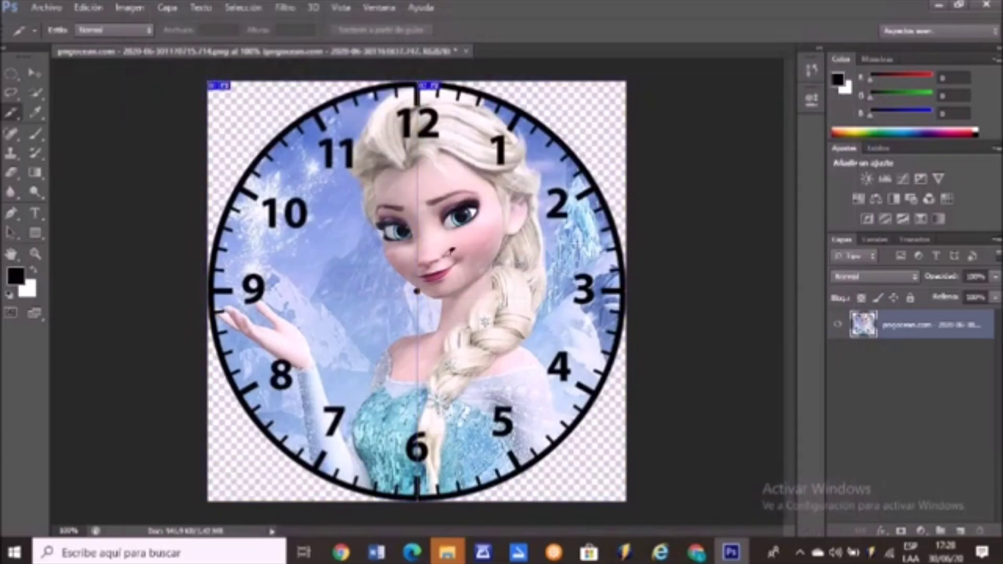
Bring up the Open dialog (Ctrl+O) showing the Desktop.
click(46, 7)
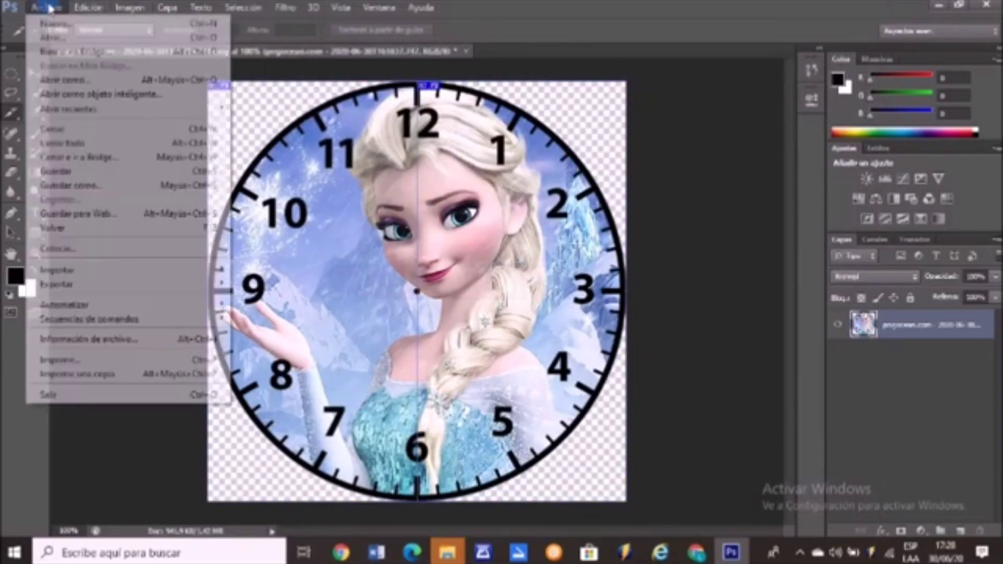
click(46, 7)
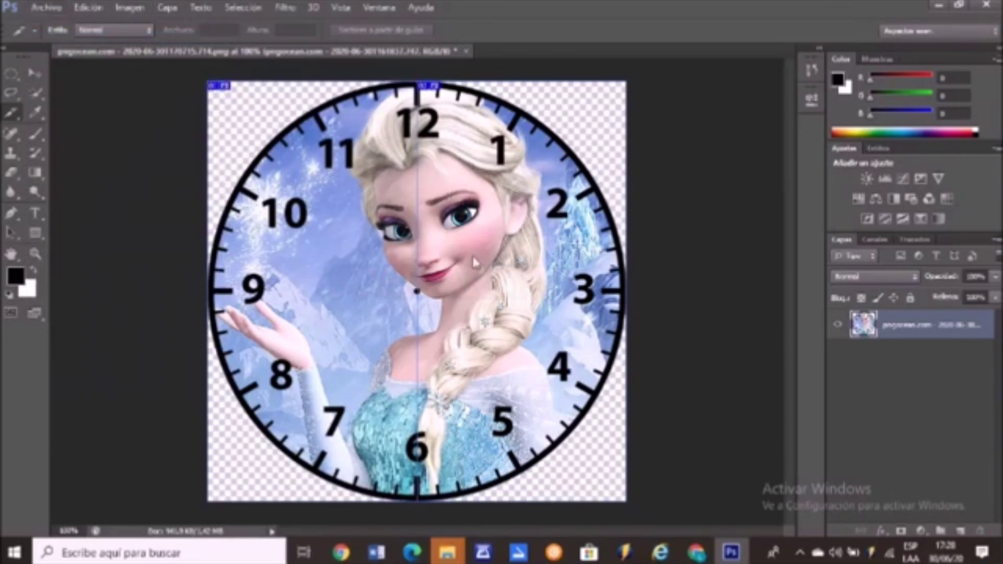
key(ctrl+o)
click(448, 144)
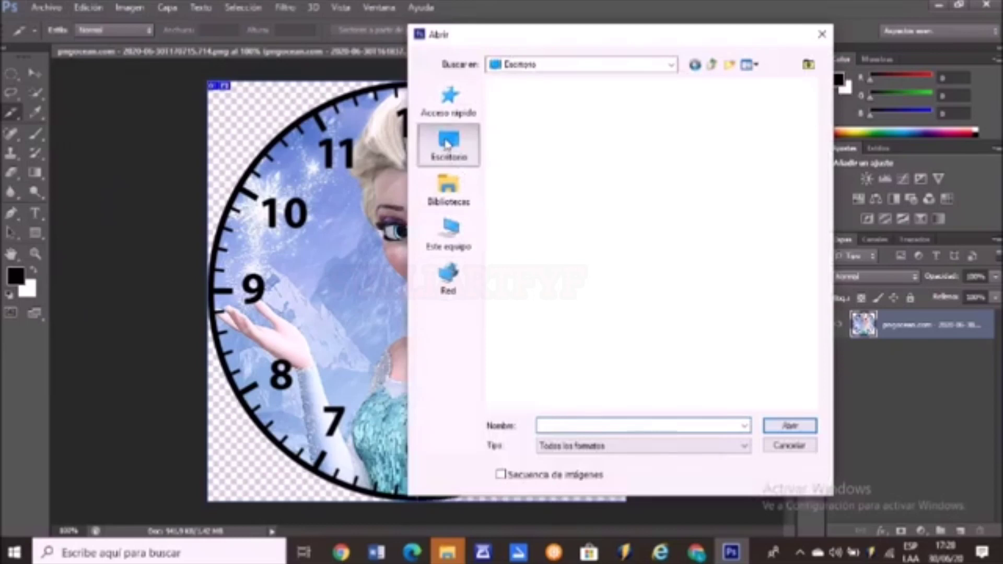
Open the first Reloj-frozen clock-half image from the imágenes folder.
drag(811, 128, 807, 311)
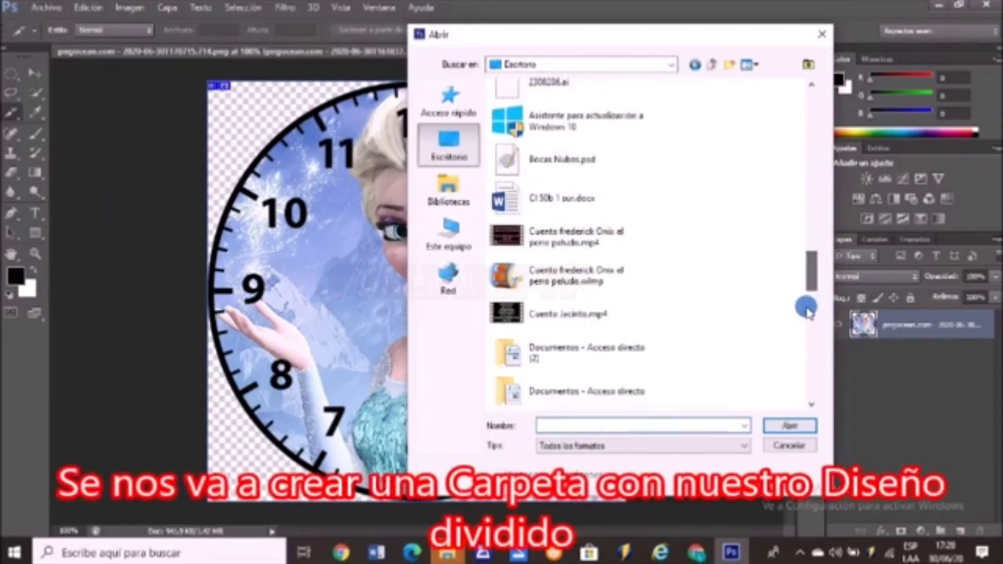
scroll(807, 311, down, 5)
scroll(792, 284, down, 5)
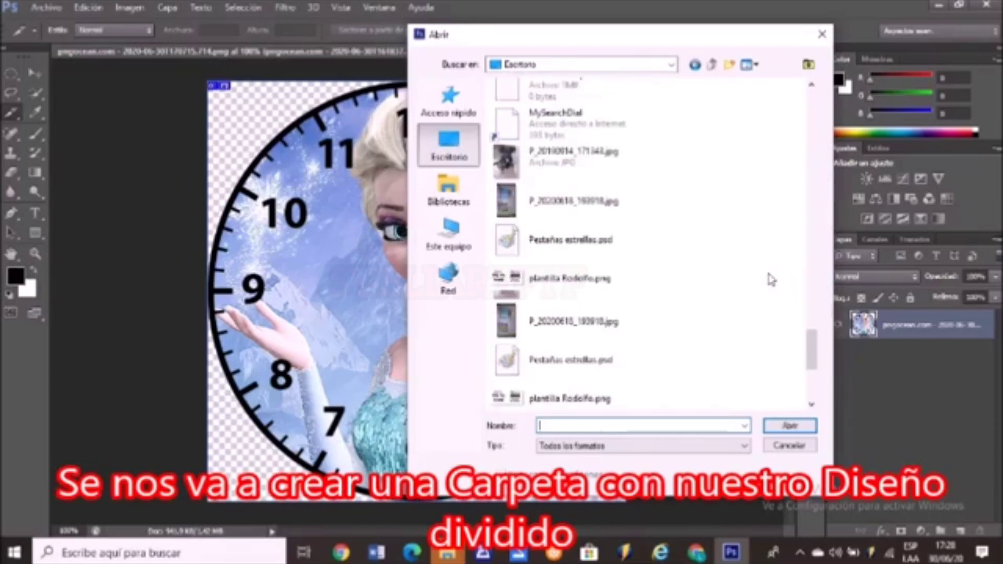
scroll(739, 285, up, 2)
scroll(739, 285, up, 2)
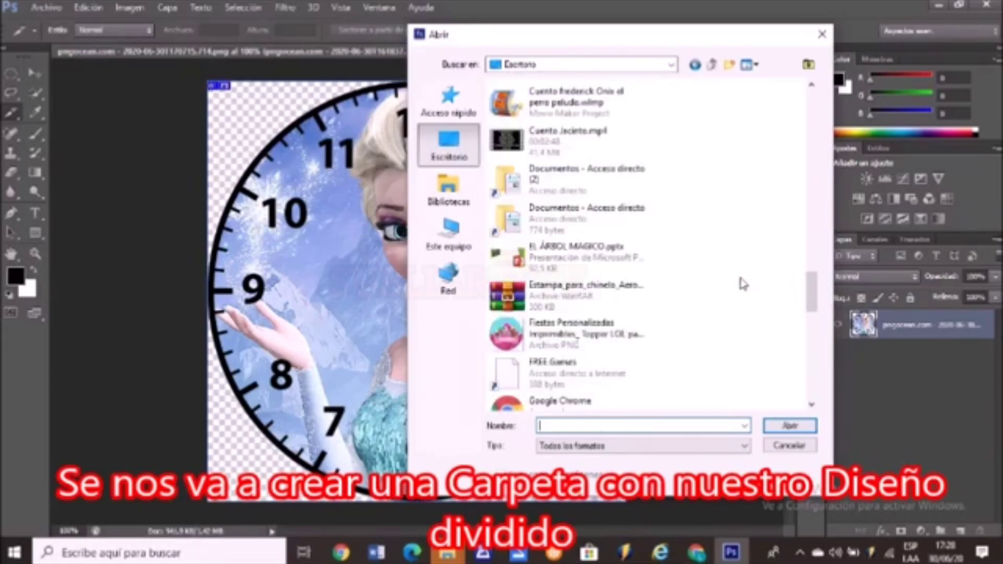
scroll(741, 280, down, 2)
scroll(741, 279, down, 4)
scroll(741, 279, down, 1)
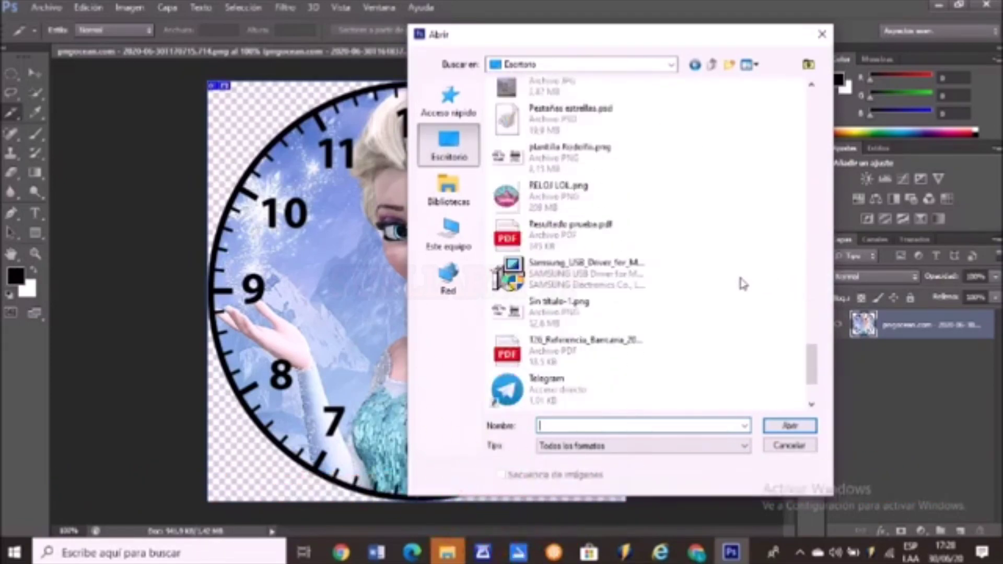
scroll(743, 285, down, 1)
scroll(744, 285, down, 2)
scroll(743, 285, up, 1)
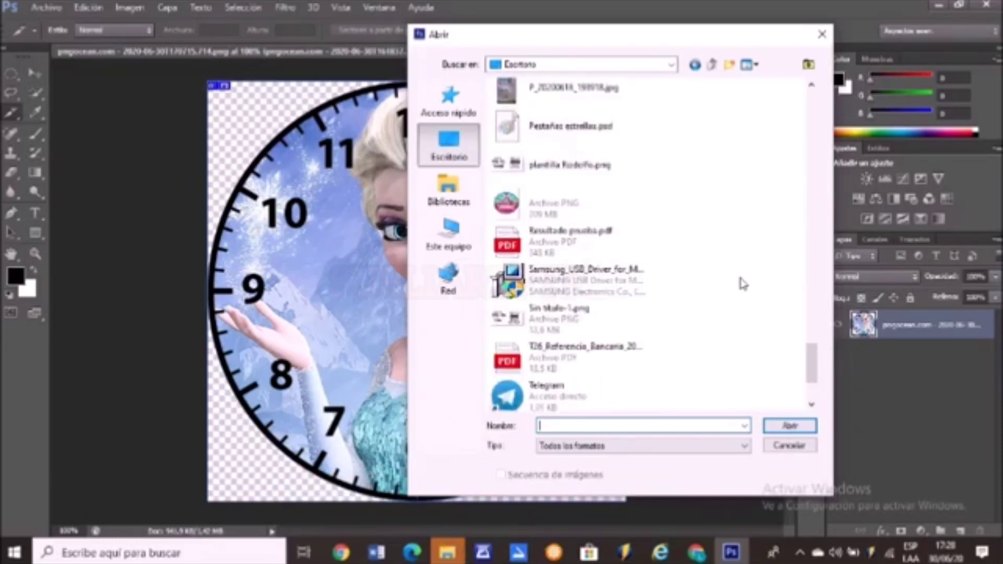
scroll(744, 285, up, 1)
scroll(744, 284, up, 1)
scroll(743, 285, up, 1)
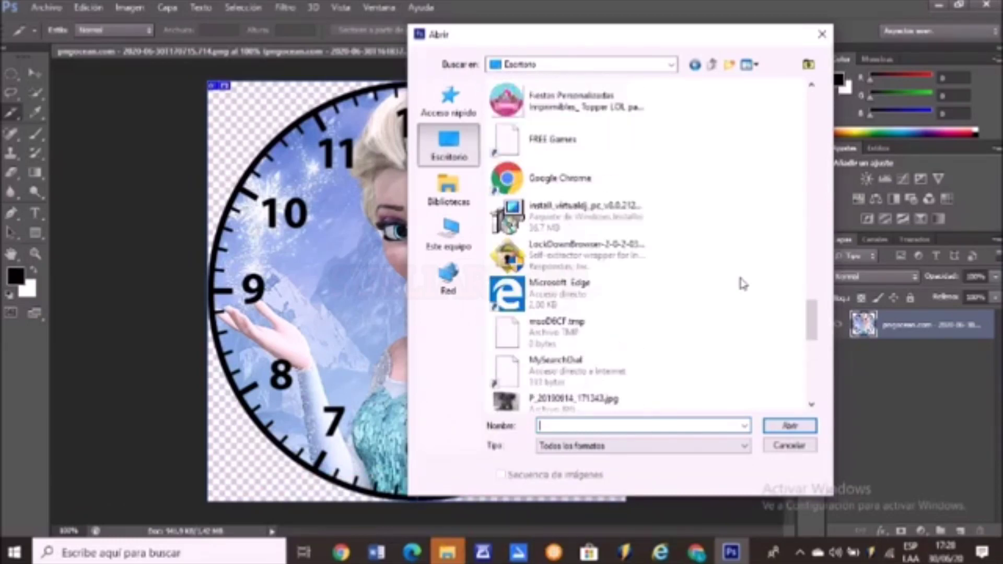
scroll(744, 284, up, 2)
scroll(744, 284, up, 1)
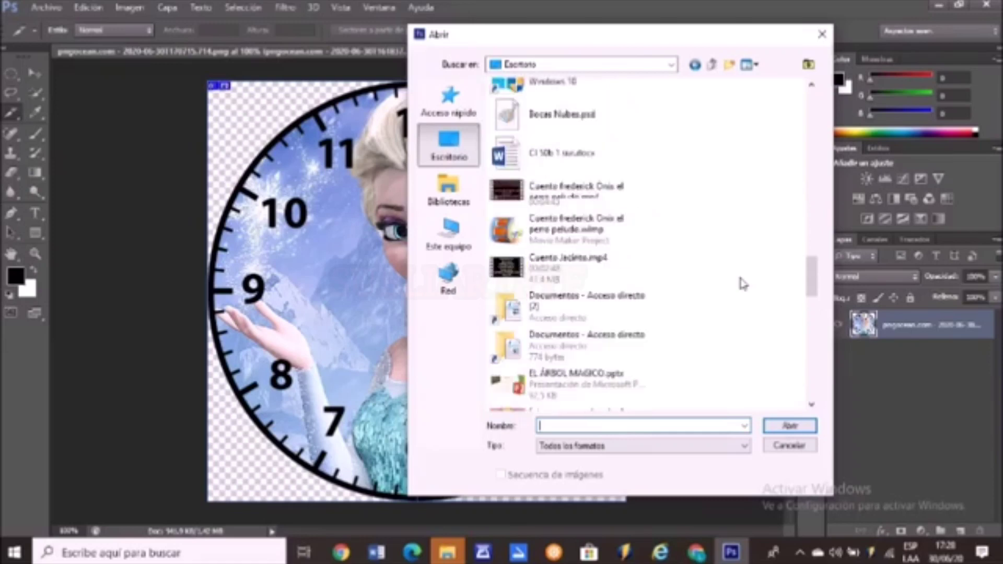
scroll(743, 284, up, 1)
scroll(744, 284, up, 1)
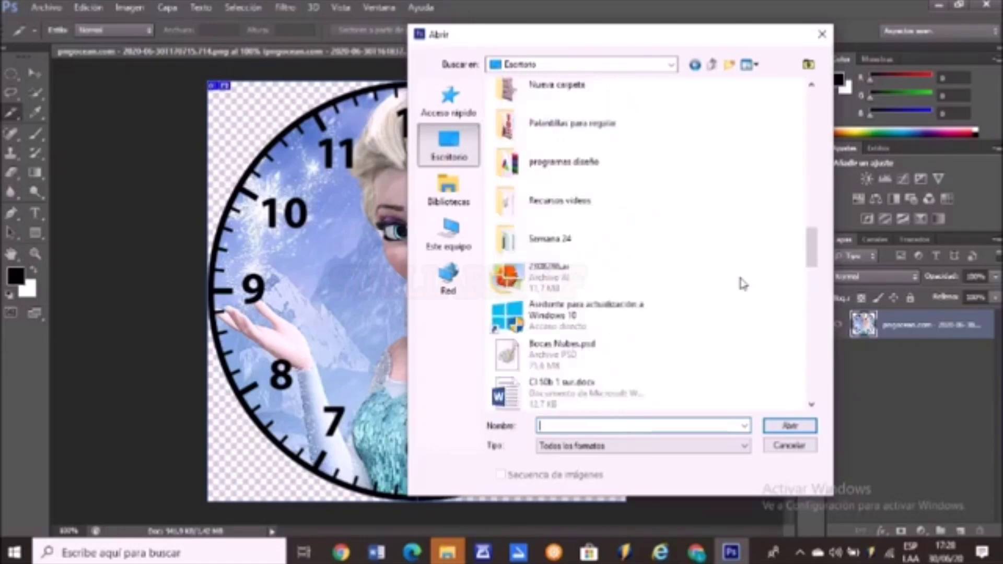
scroll(743, 284, up, 2)
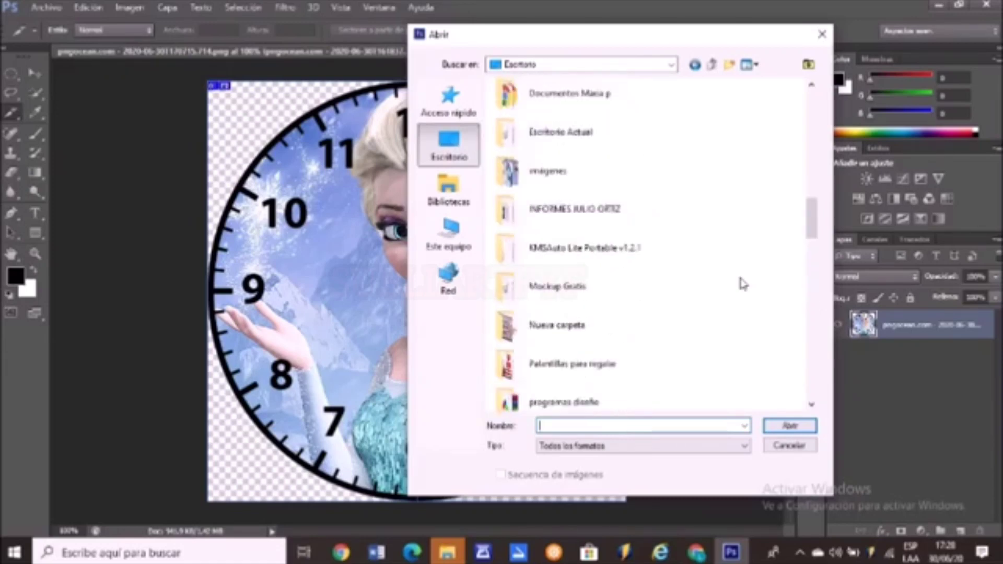
double_click(545, 178)
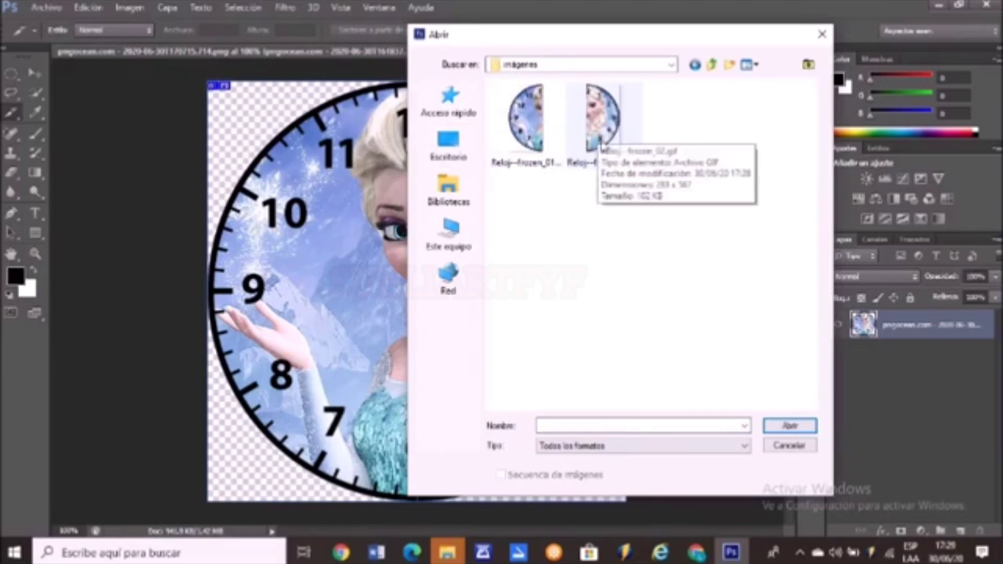
click(544, 127)
double_click(544, 127)
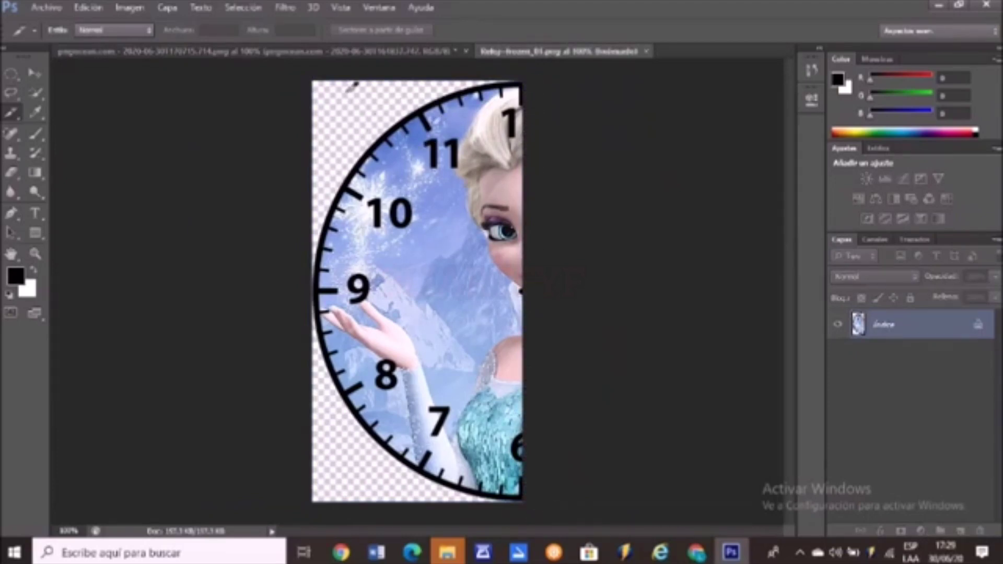
click(45, 8)
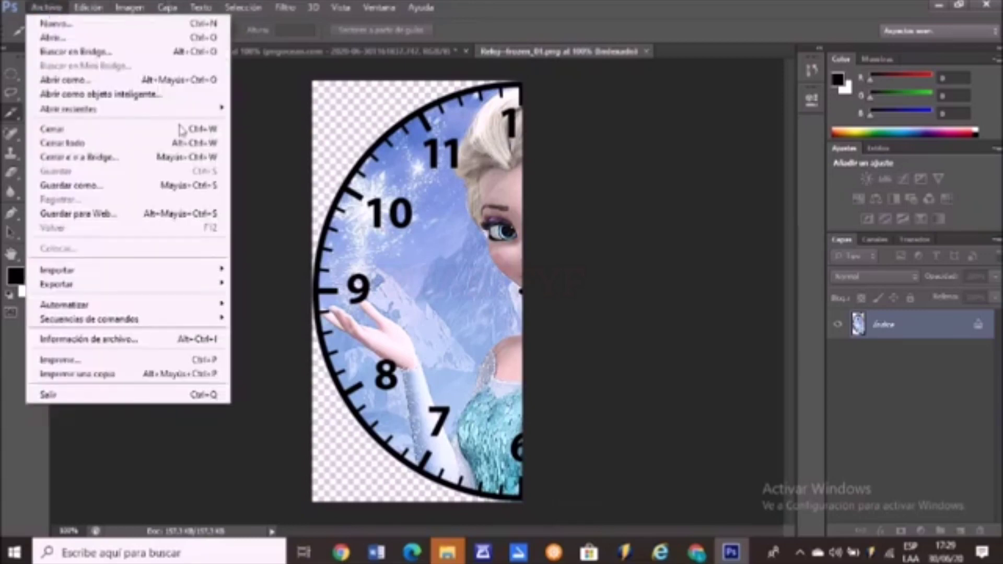
click(52, 37)
double_click(608, 115)
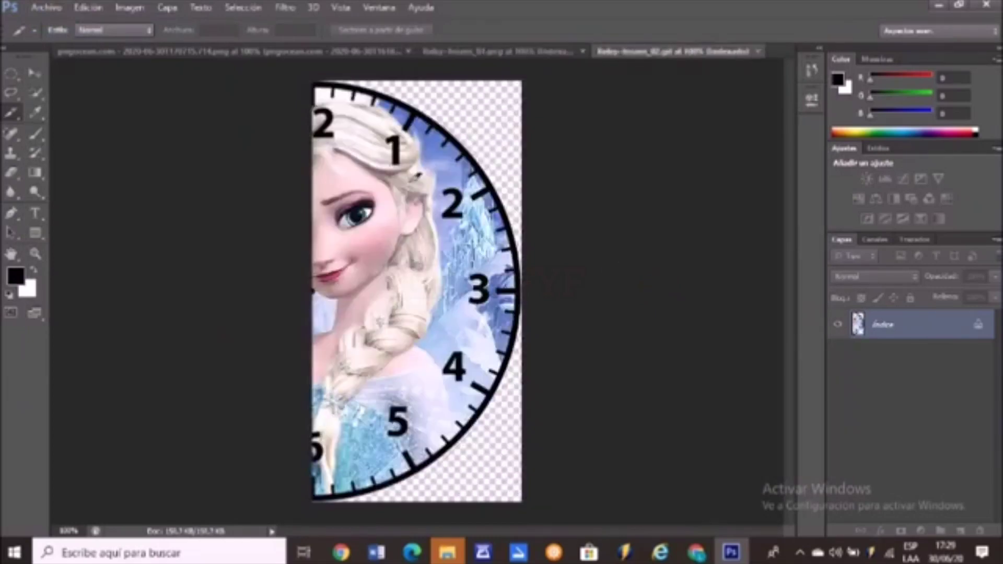
click(470, 52)
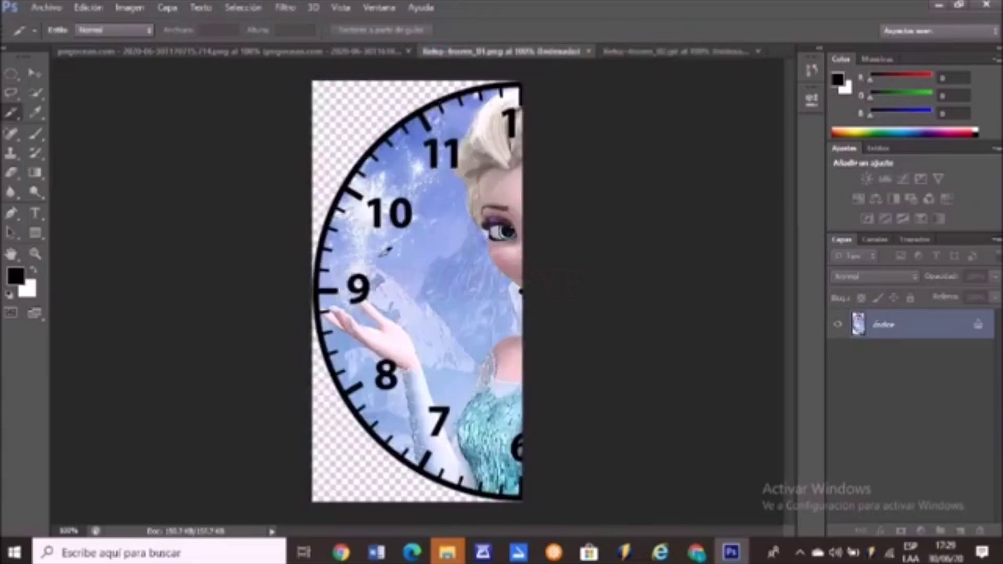
click(666, 52)
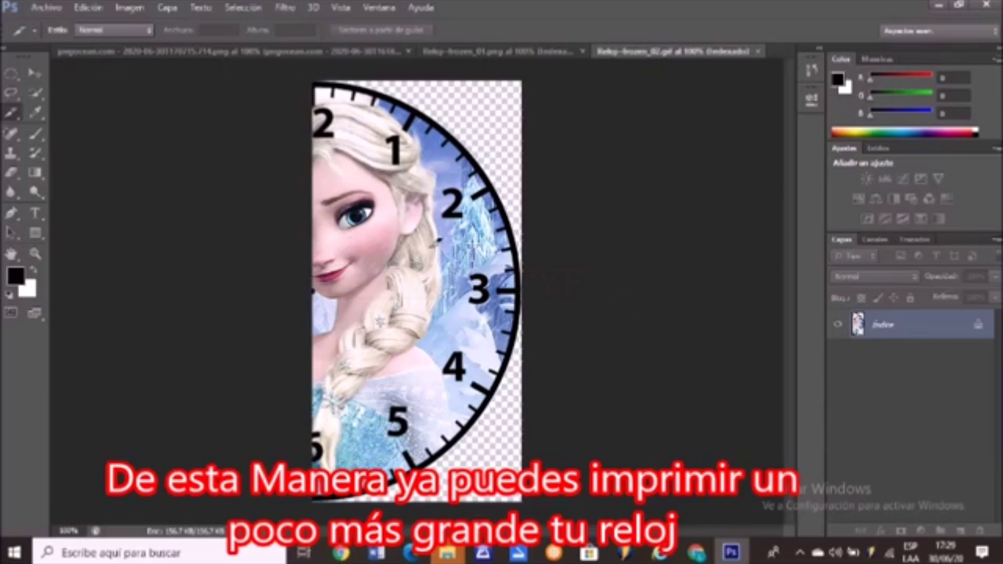
click(472, 51)
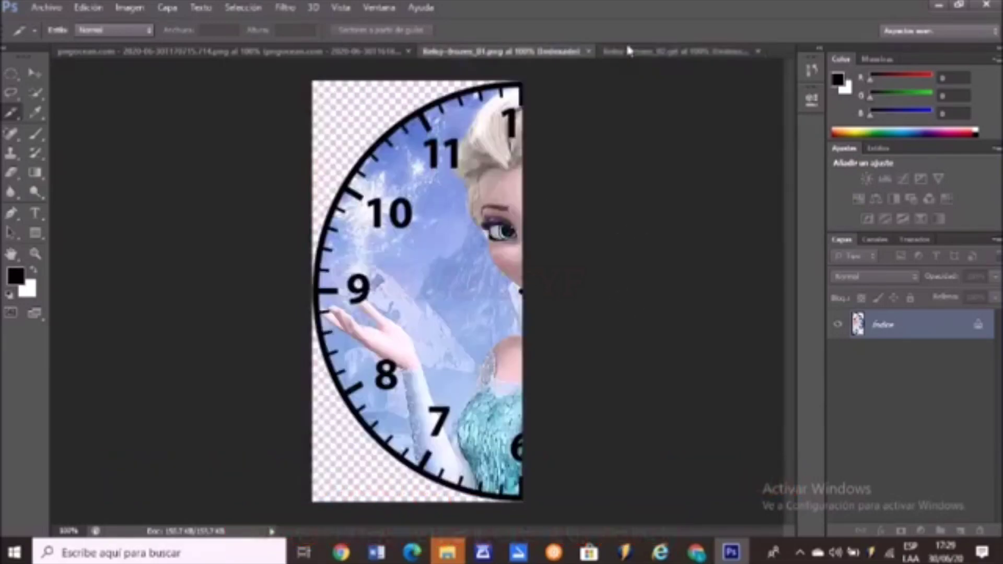
click(627, 51)
click(548, 51)
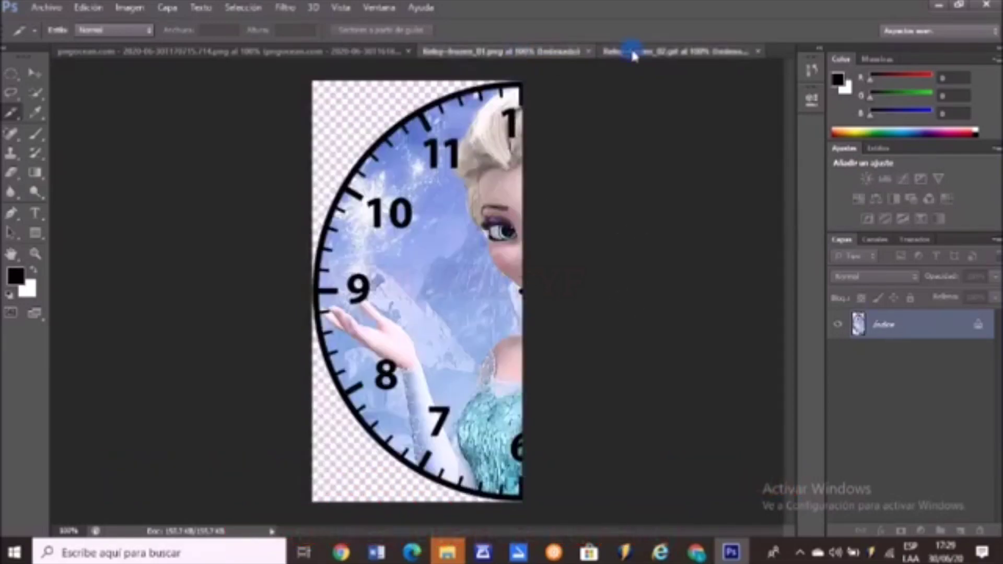
click(605, 52)
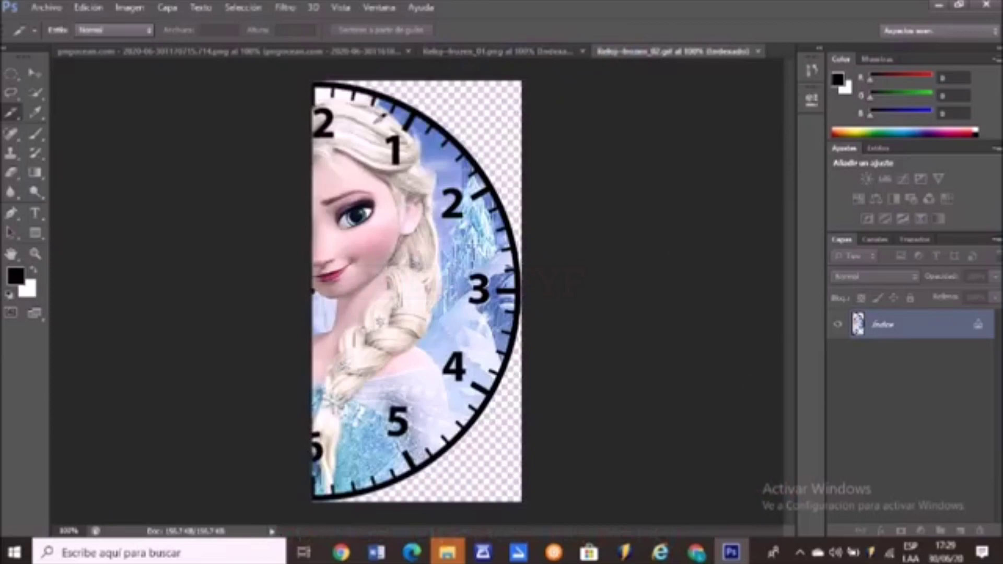
click(47, 8)
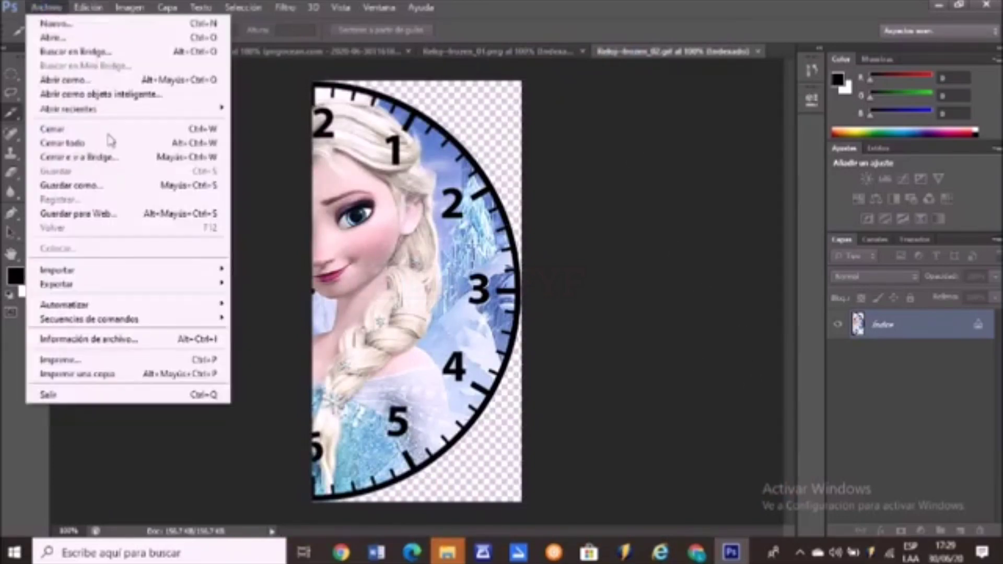
mouse_move(57, 284)
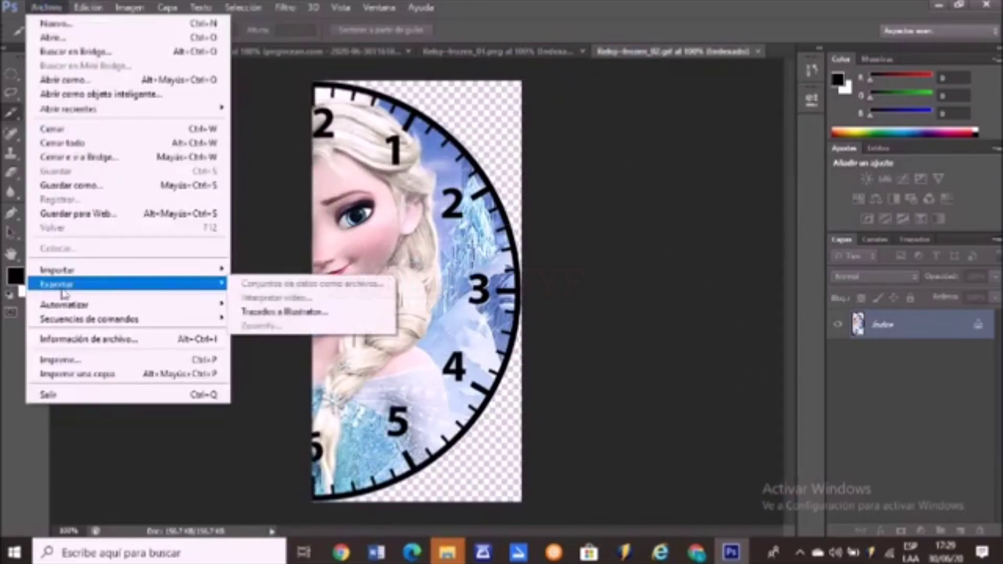
click(76, 360)
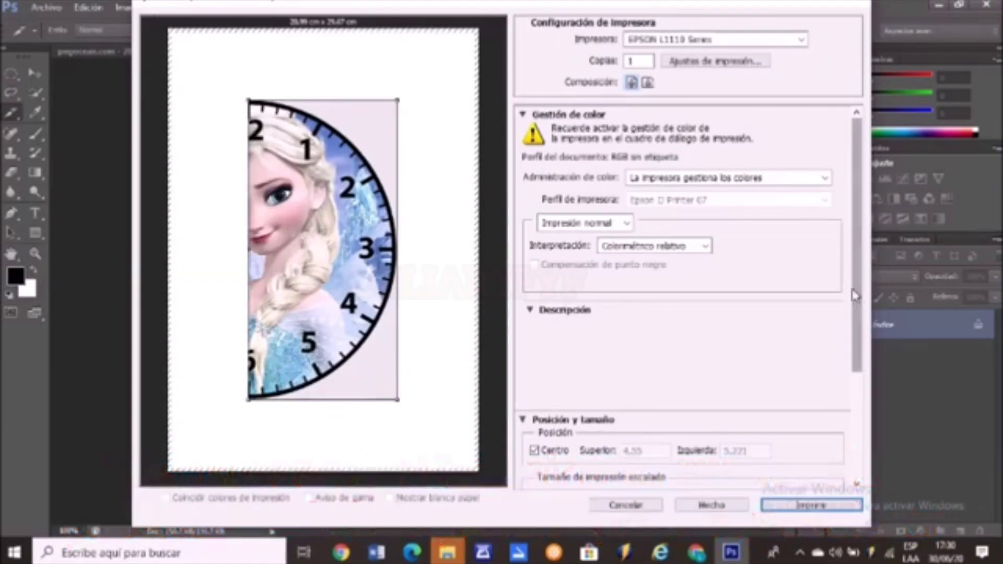
click(714, 179)
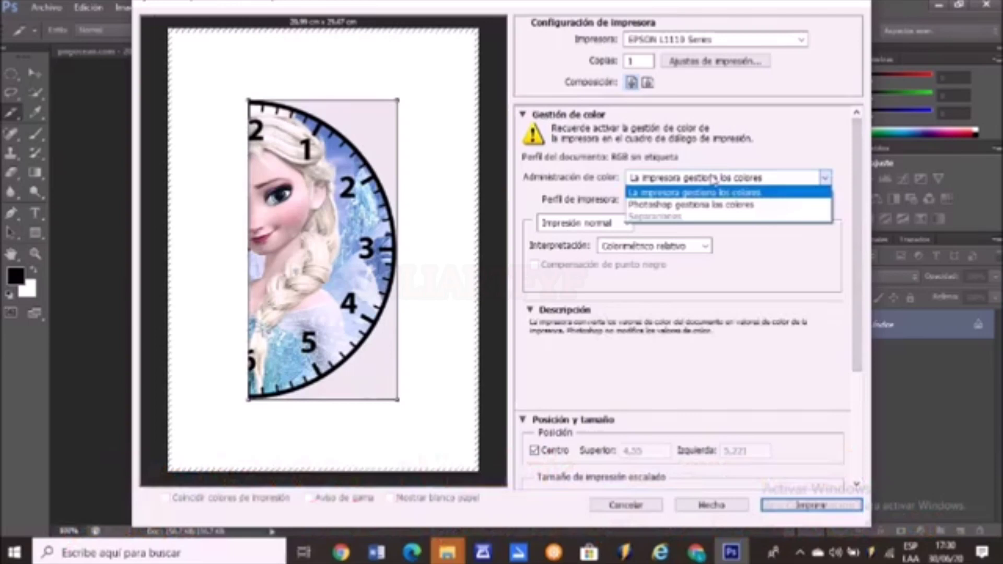
click(682, 204)
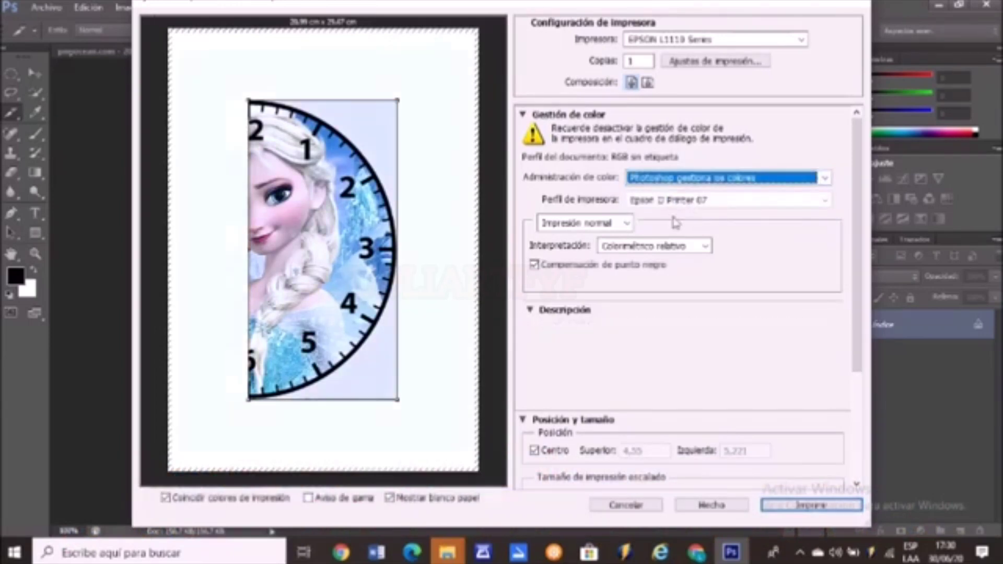
click(666, 200)
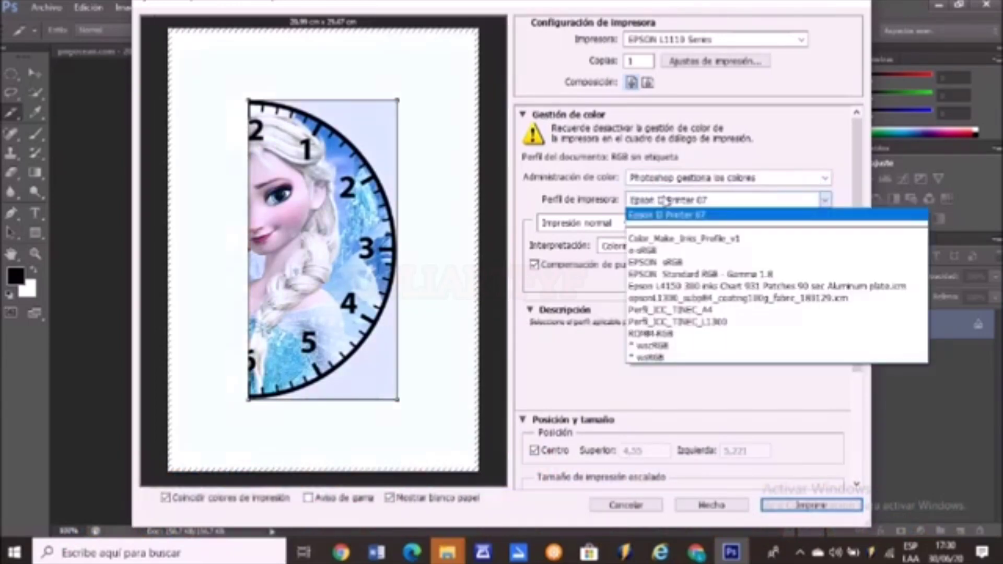
click(662, 263)
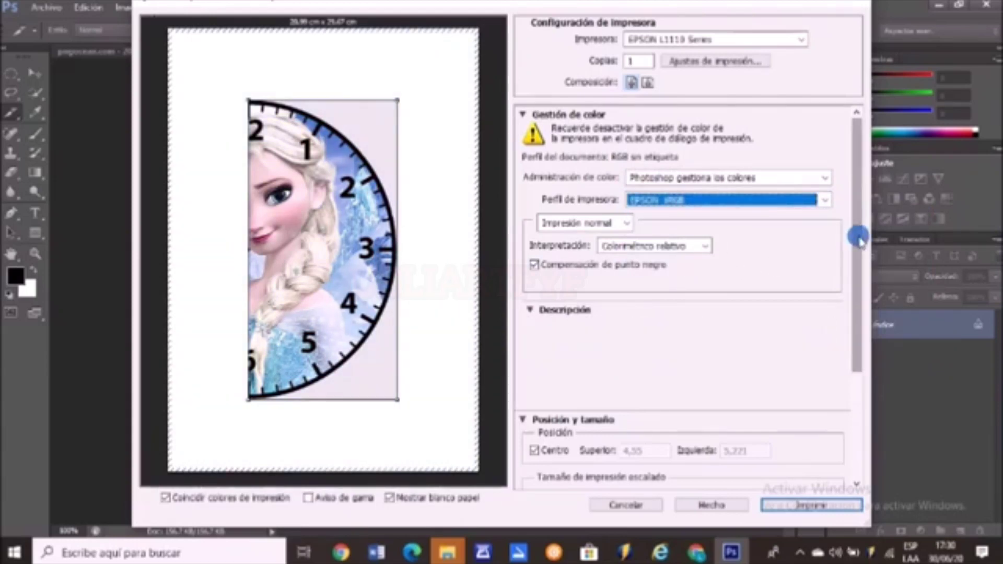
drag(858, 237, 884, 365)
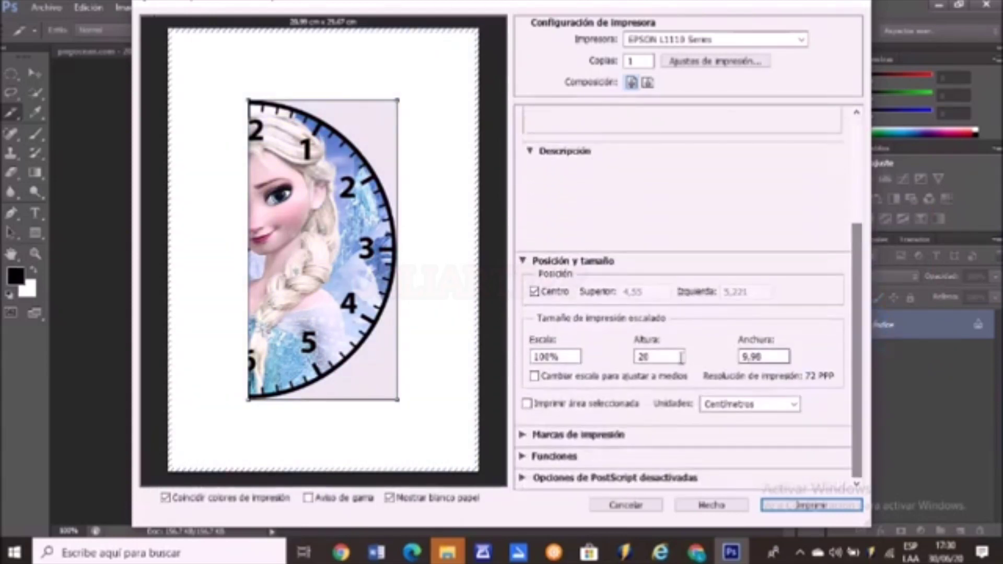
double_click(658, 358)
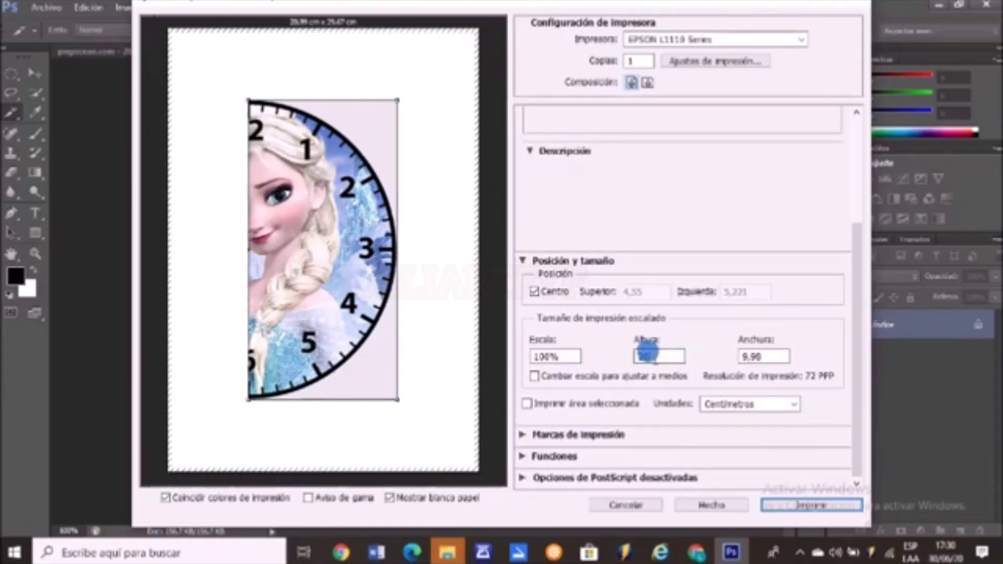
text(20)
key(BackSpace)
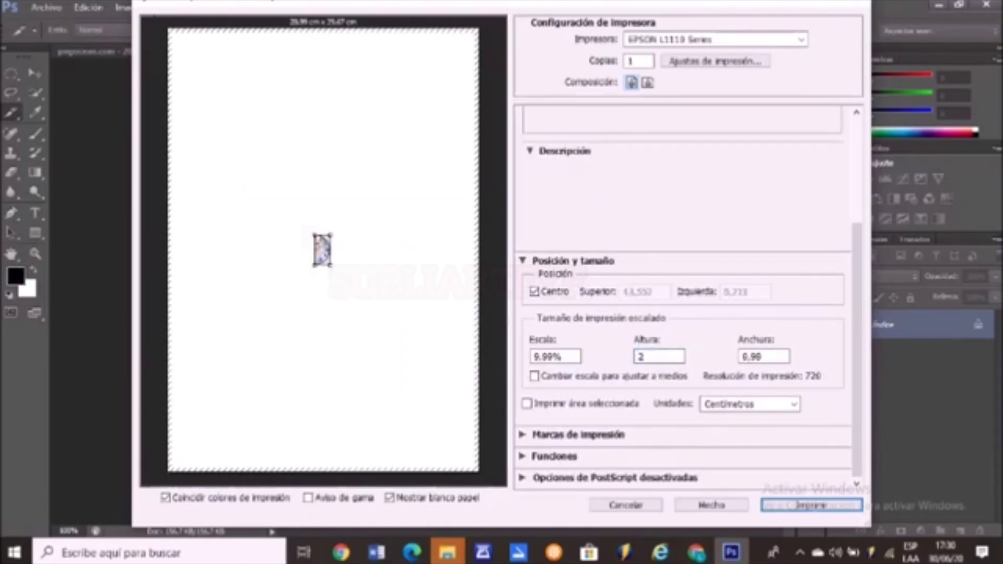
text(9)
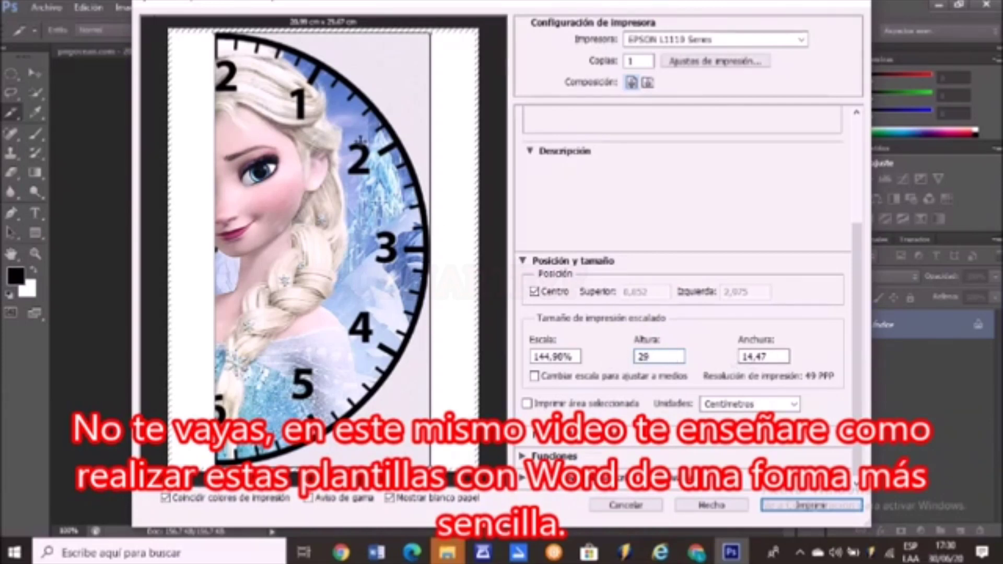
drag(360, 139, 312, 138)
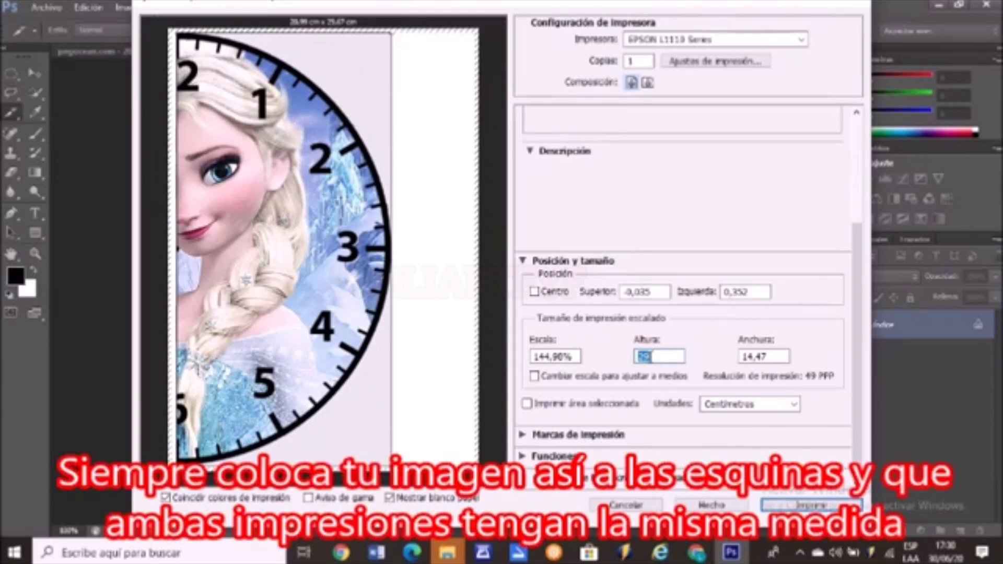
click(652, 357)
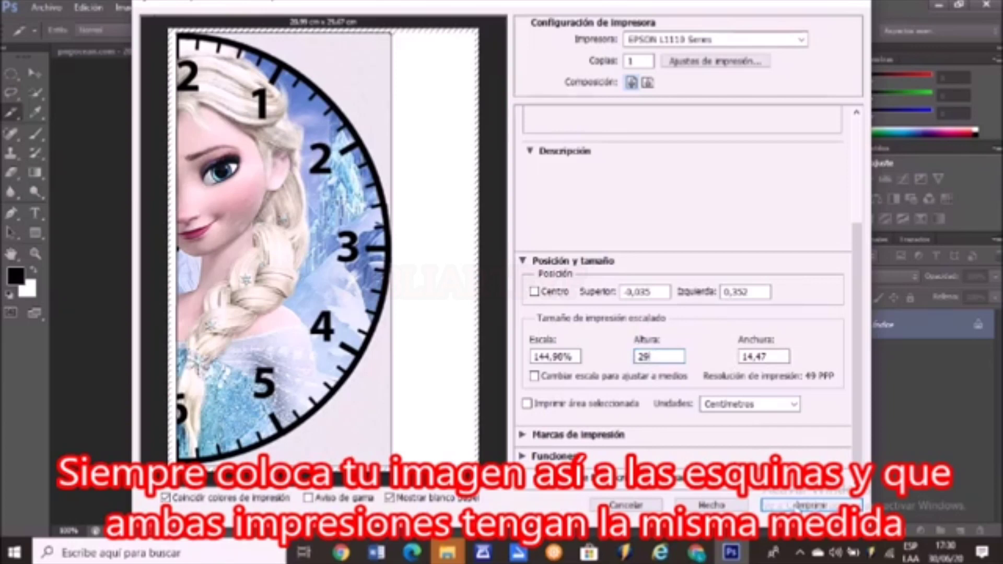
click(639, 506)
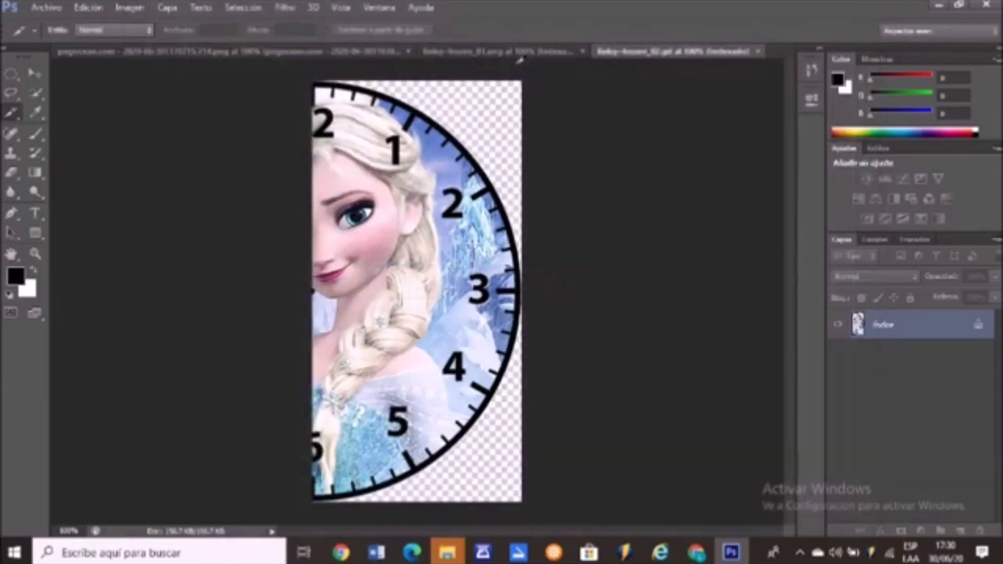
Open the Imprimir dialog for the frozen_01 left-half image.
click(512, 52)
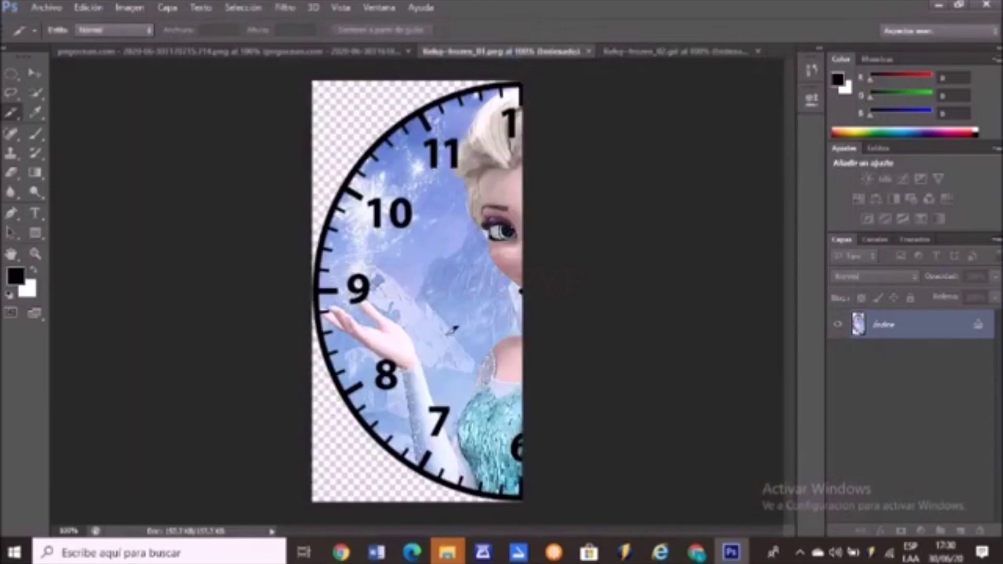
click(47, 7)
click(73, 351)
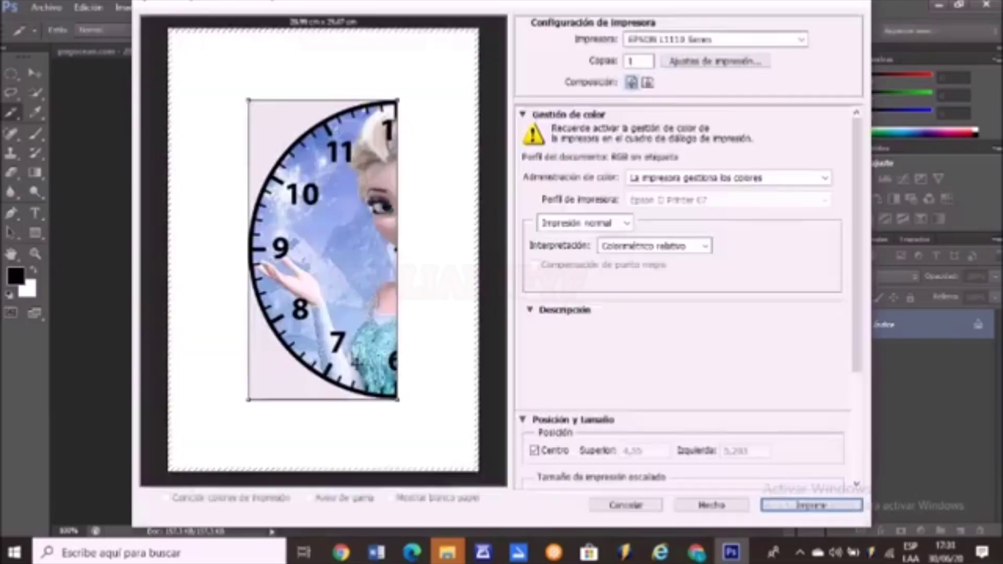
Set colour handling to Photoshop gestiona los colores with the EPSON sRGB printer profile.
click(685, 178)
mouse_move(721, 178)
click(668, 207)
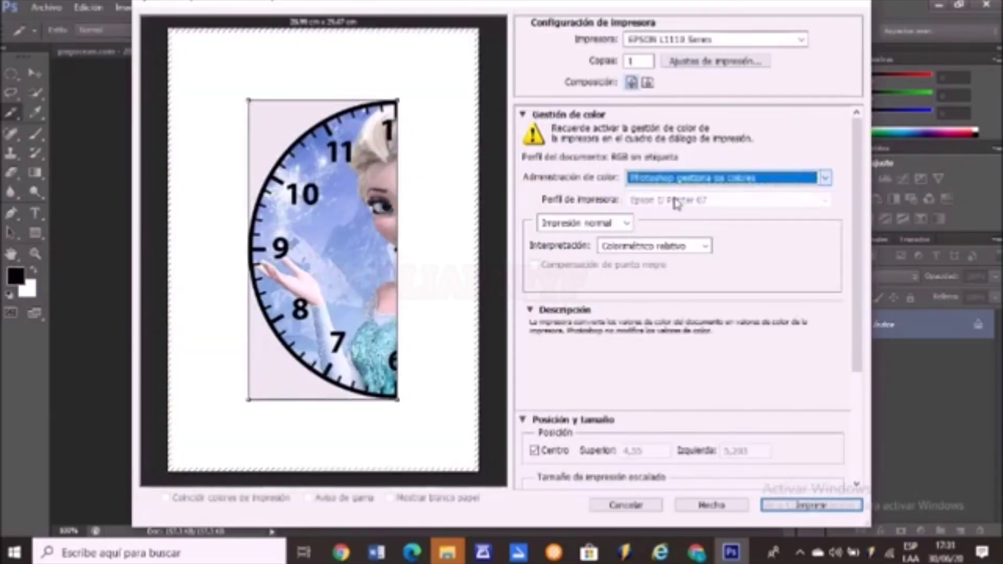
click(675, 200)
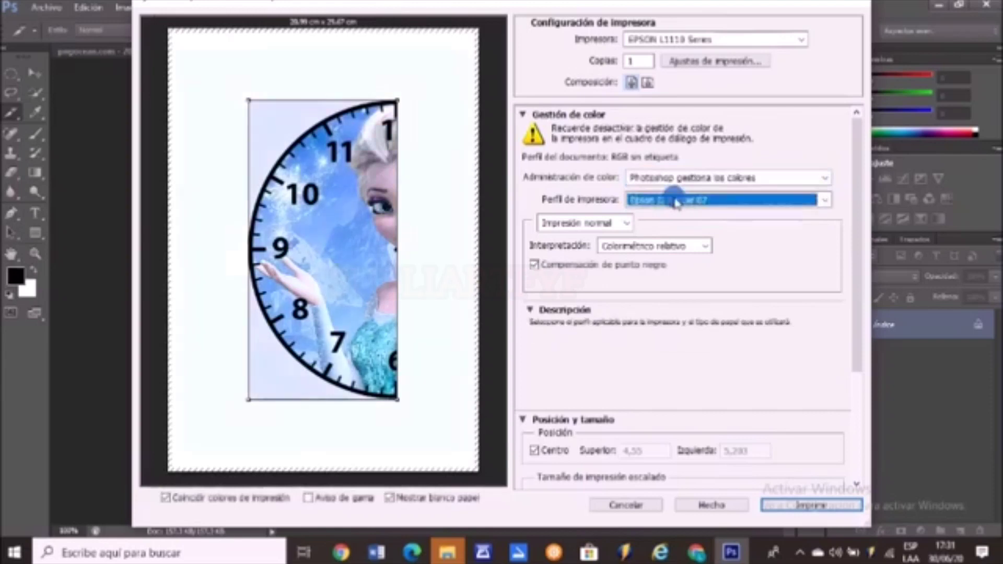
click(675, 261)
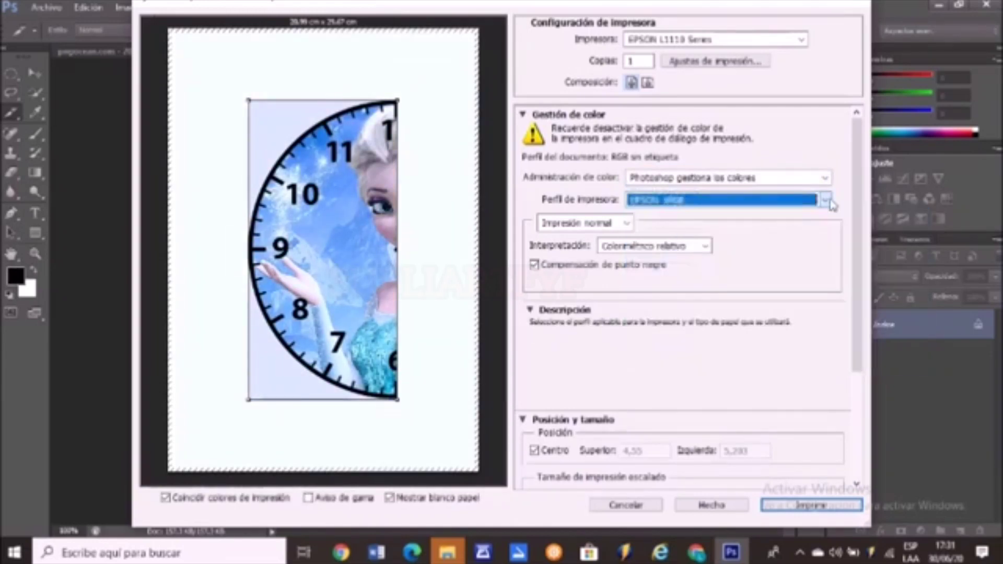
Set the print height to 29 cm and move the image to the page's top-right corner.
drag(863, 261, 861, 353)
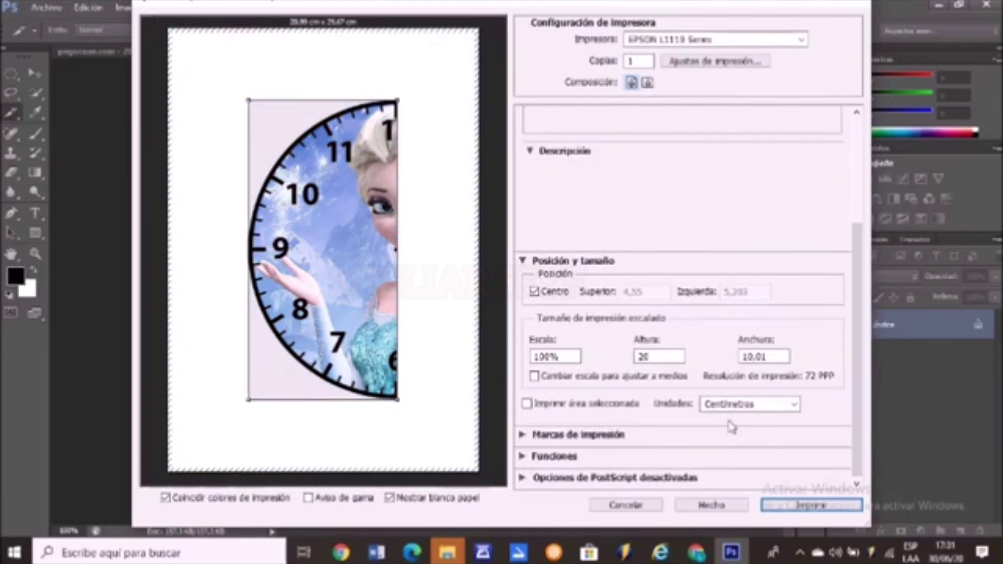
click(668, 355)
key(BackSpace)
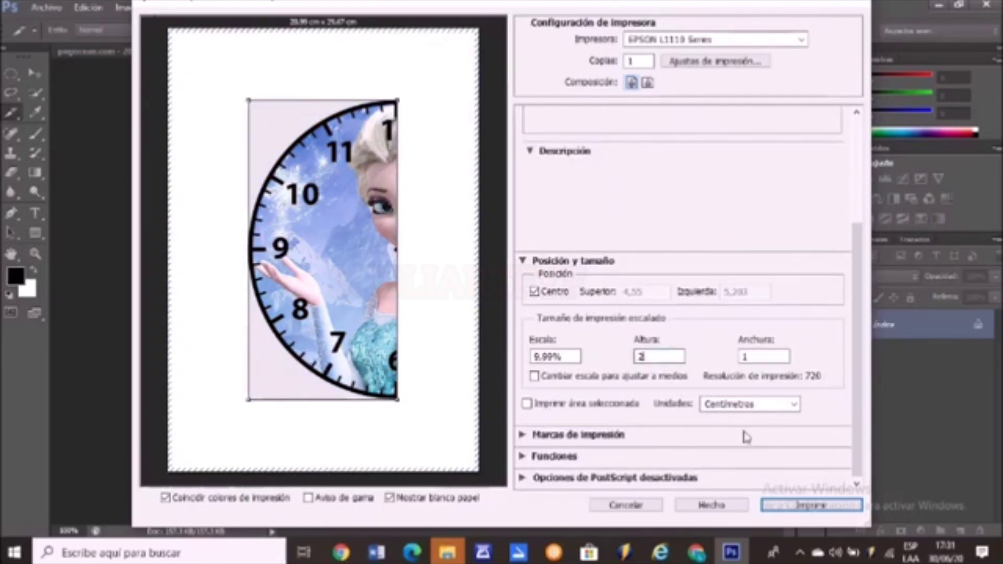
text(9)
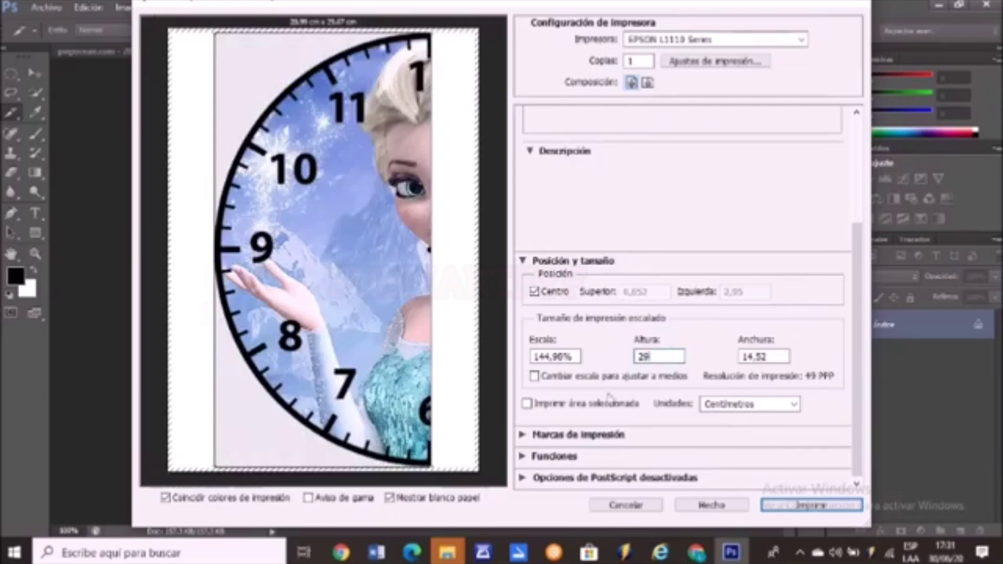
click(283, 183)
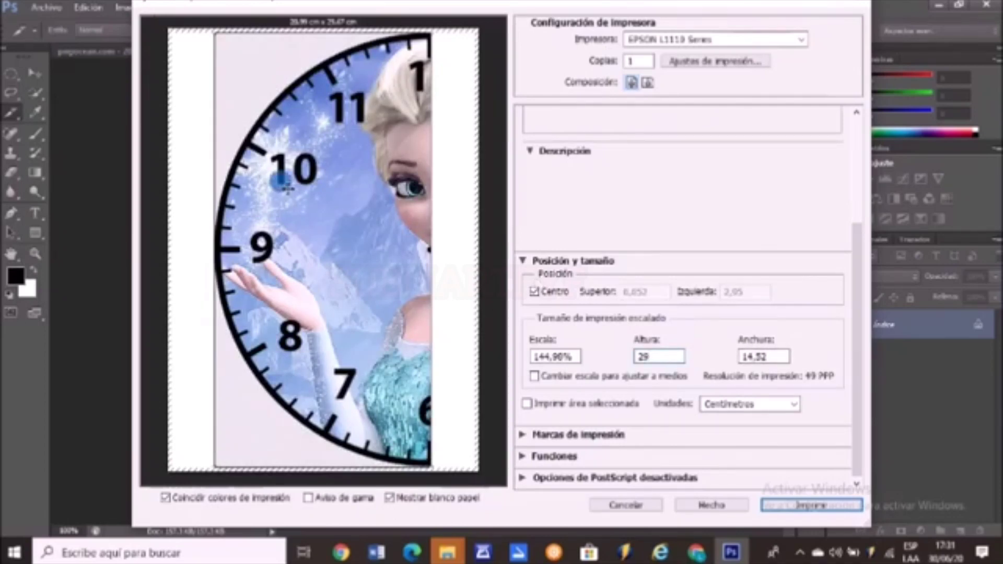
drag(288, 189, 331, 187)
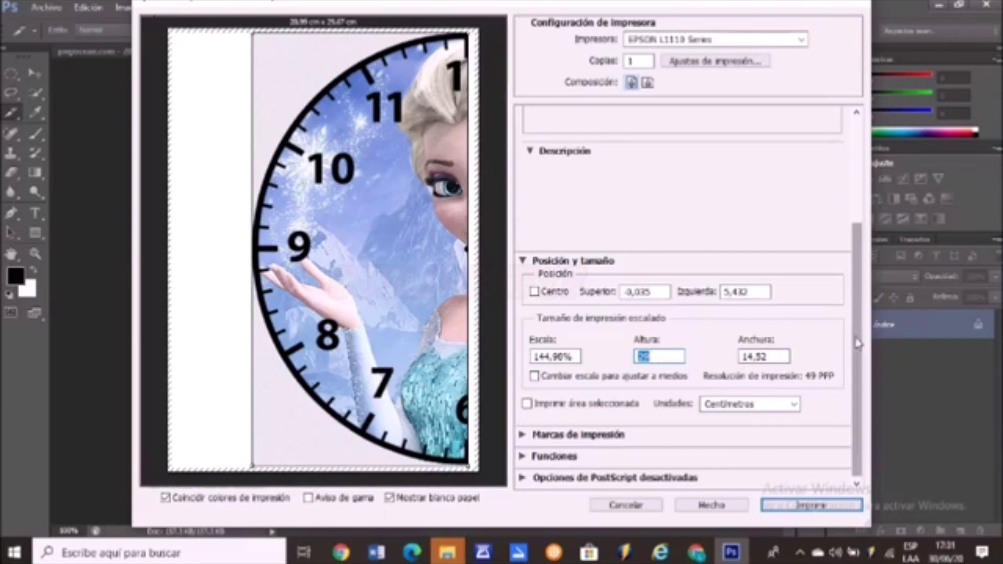
scroll(851, 224, up, 3)
click(705, 72)
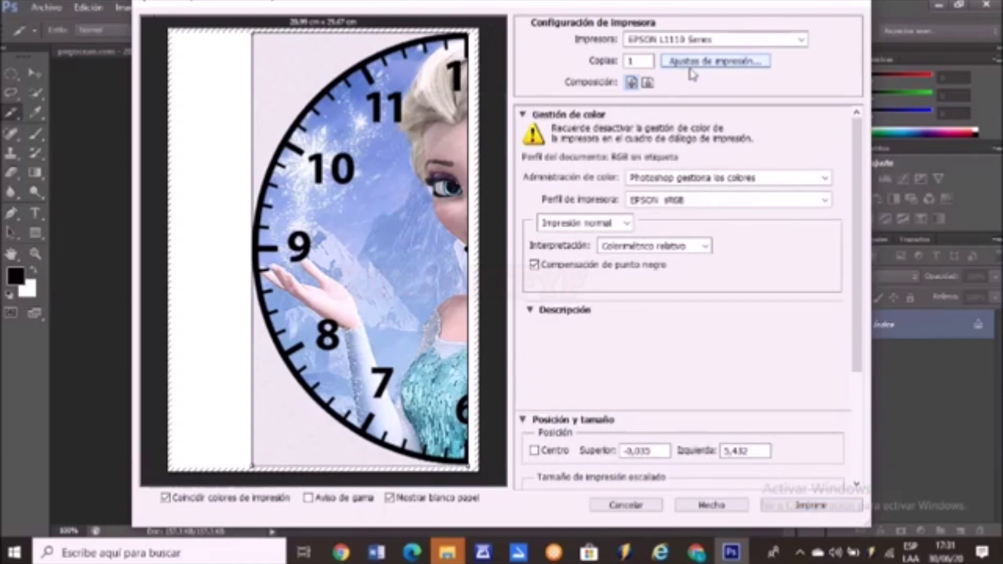
Check the printer properties without changes and select the EPSON L3110 Series printer.
click(682, 66)
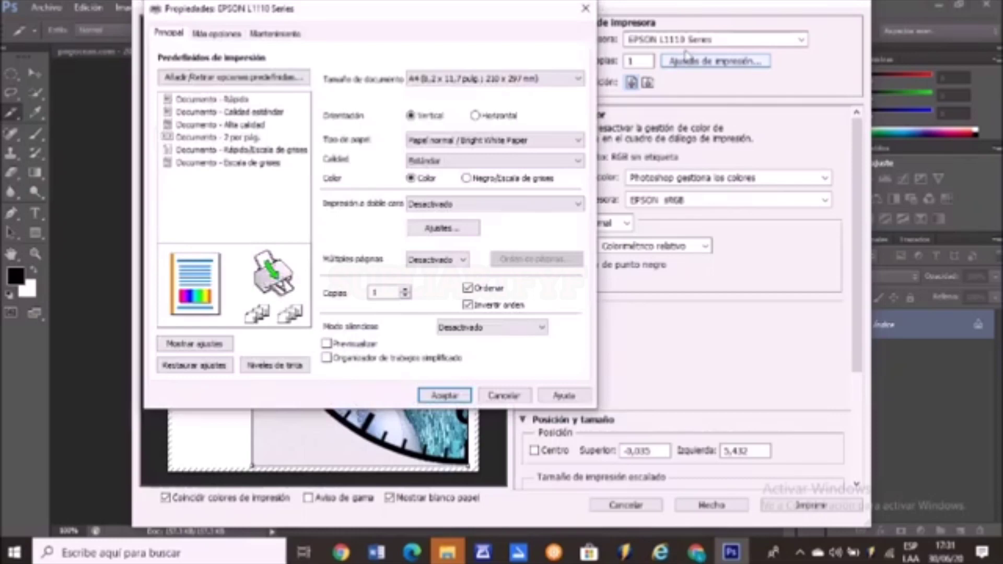
click(504, 396)
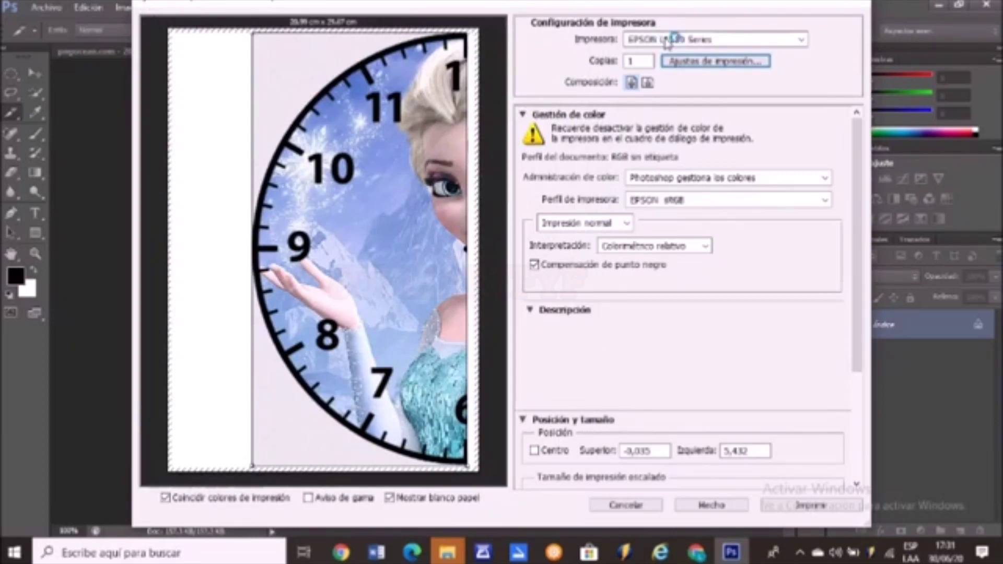
click(668, 41)
click(668, 42)
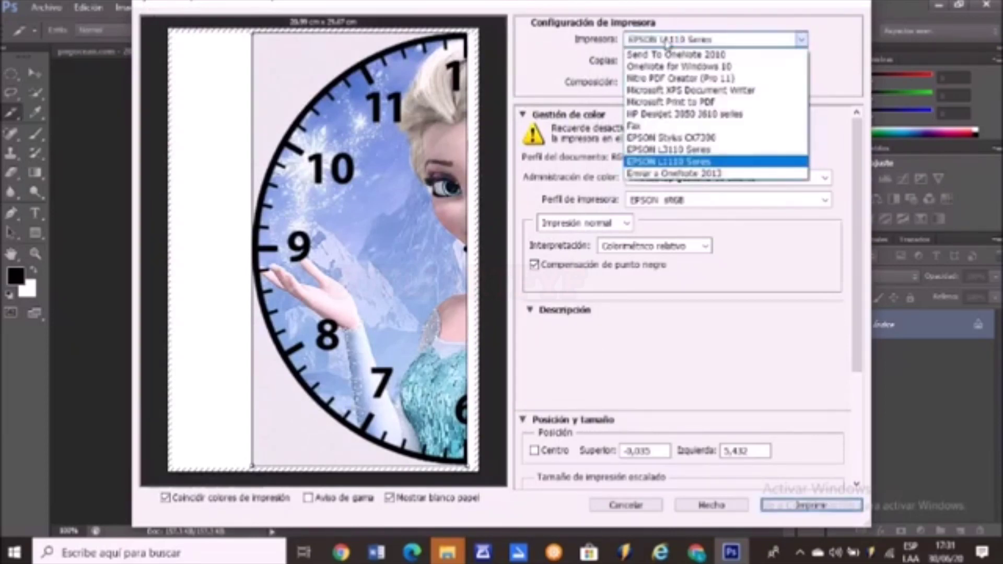
click(661, 150)
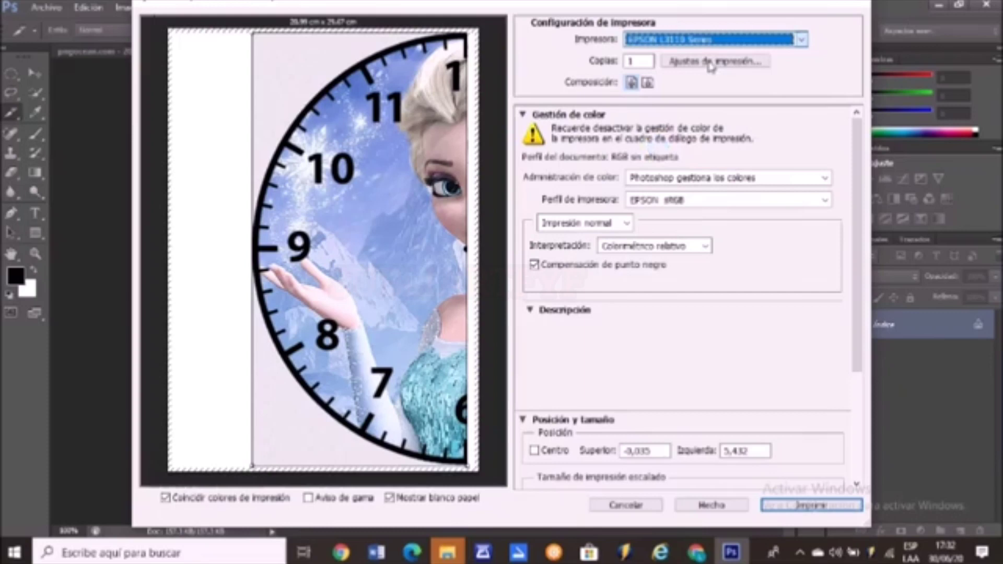
Let Photoshop manage colours using Color_Make_Inks_Profile_v1 with Saturación rendering intent.
click(704, 179)
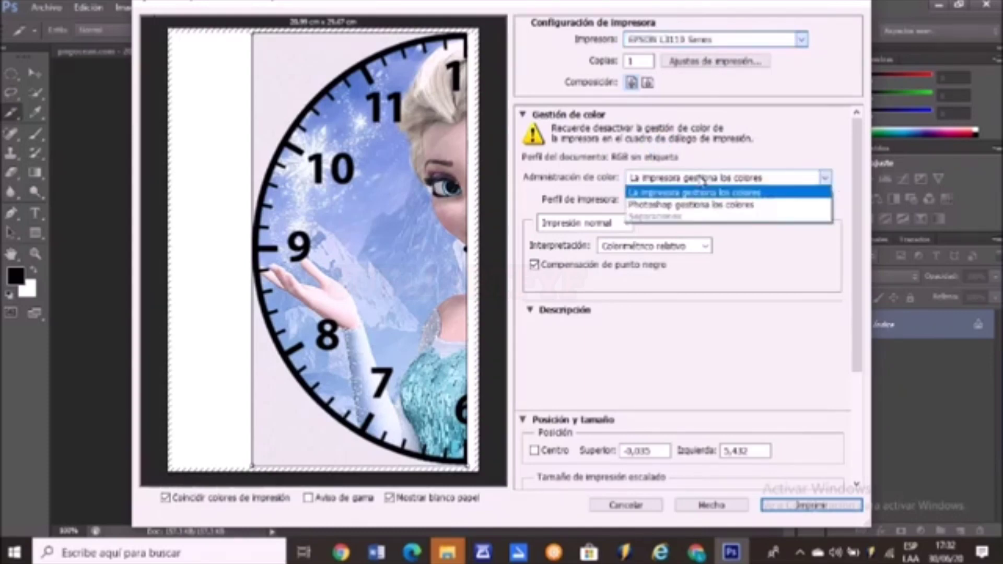
click(696, 207)
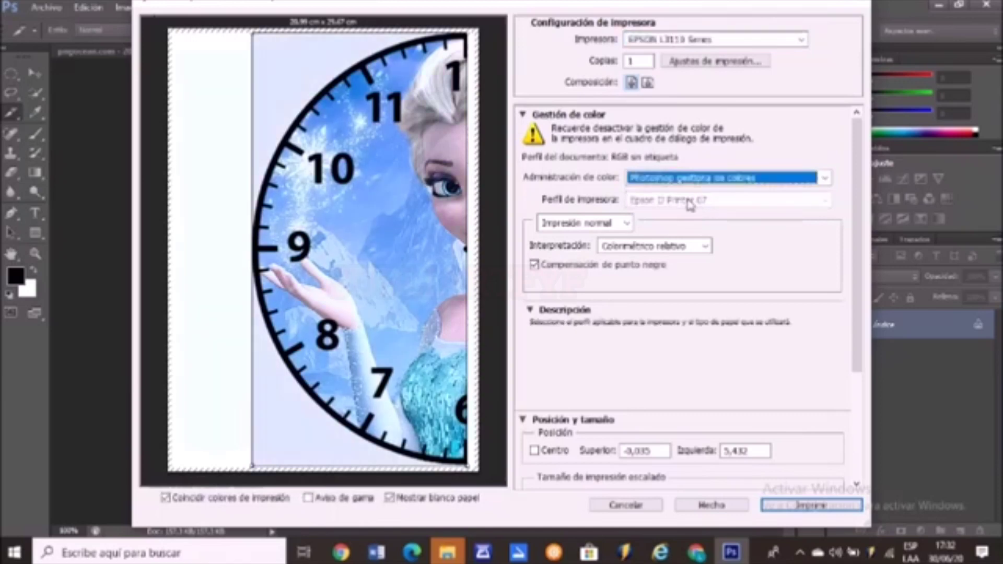
click(689, 201)
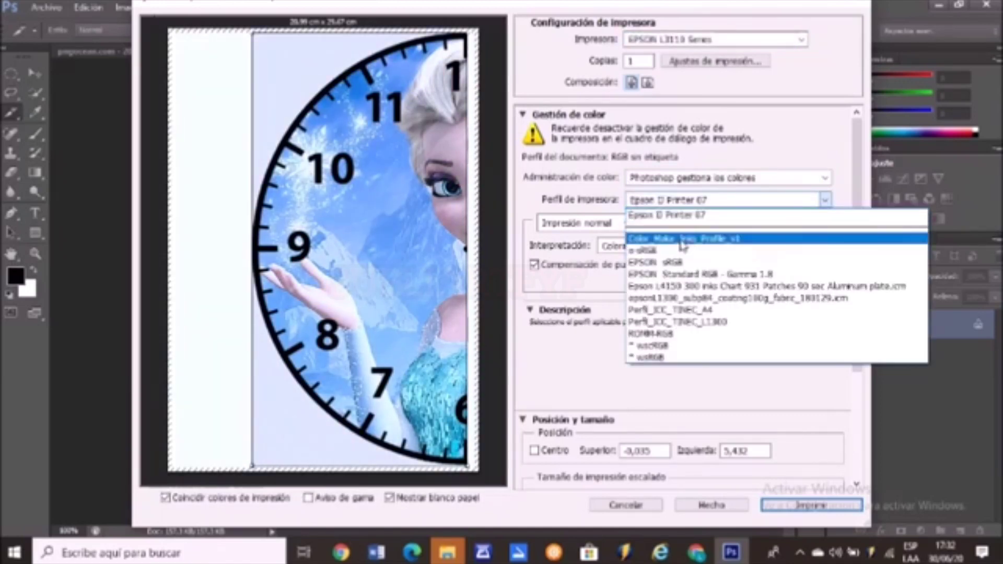
click(671, 241)
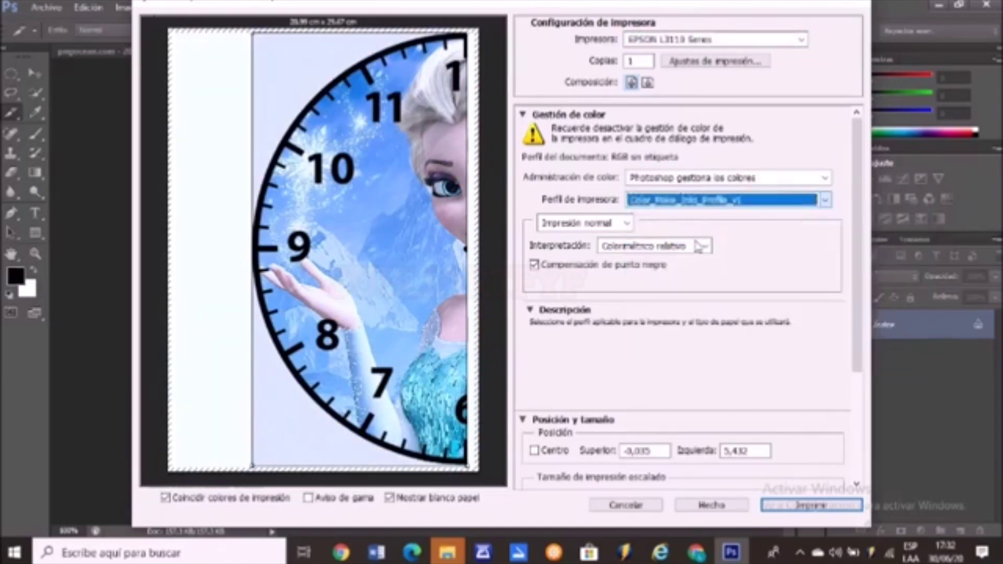
click(701, 247)
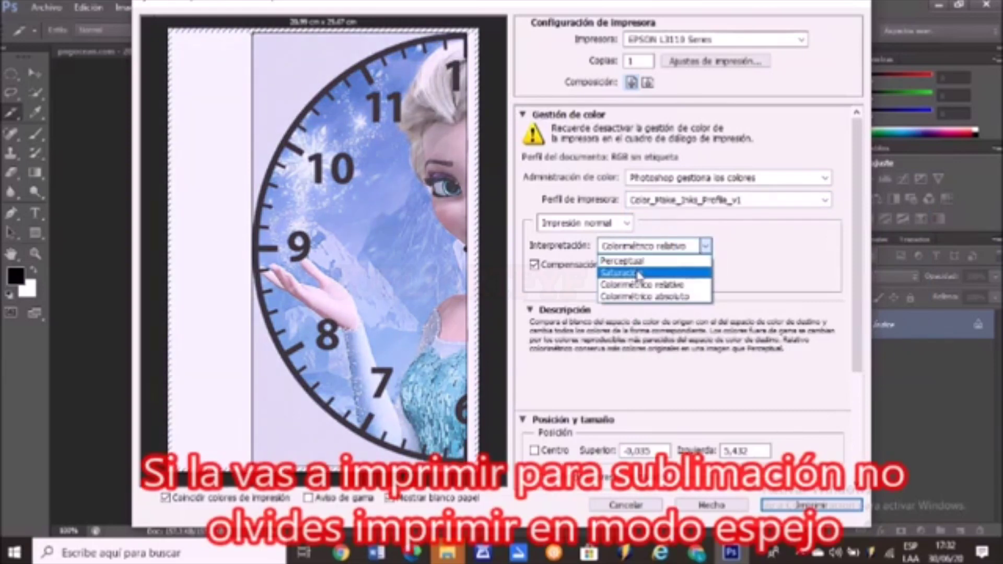
click(659, 269)
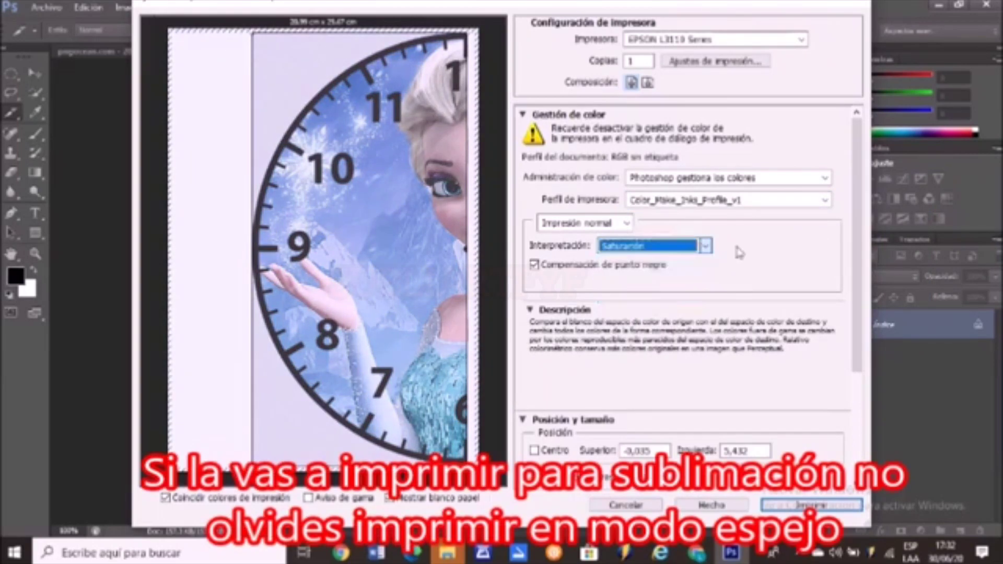
click(709, 67)
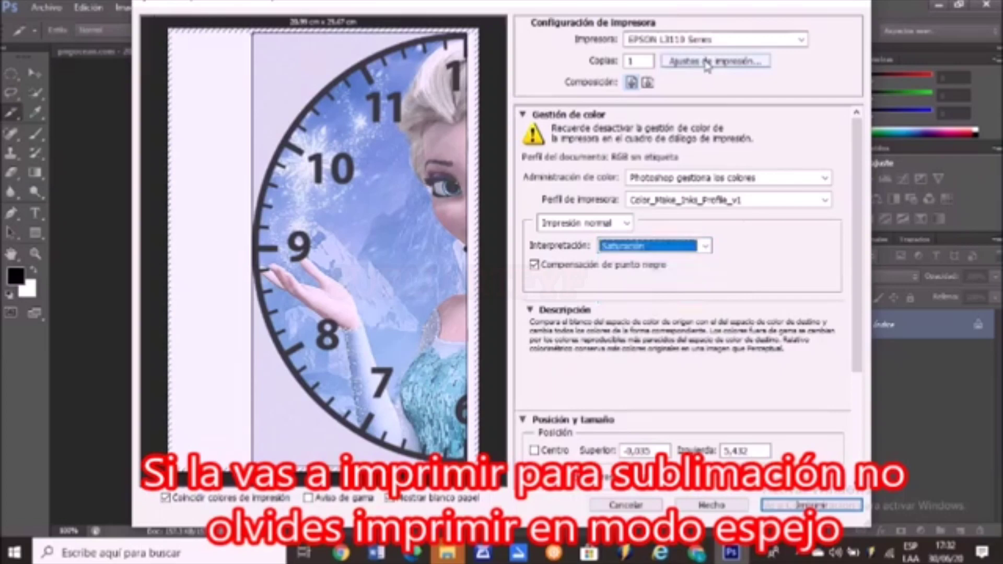
In the Epson print settings, choose Presentation Paper Matte paper and Alto quality.
click(706, 64)
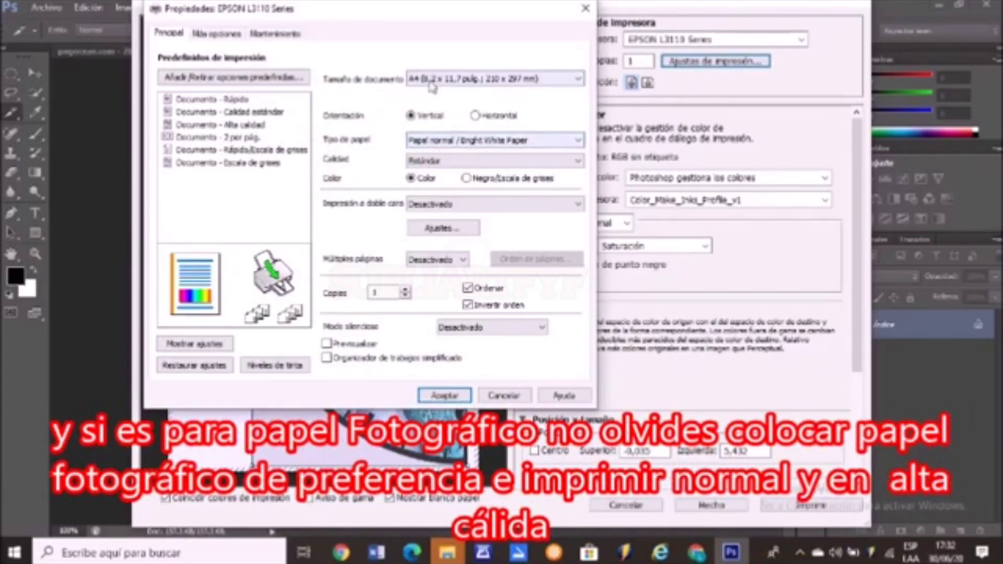
click(433, 141)
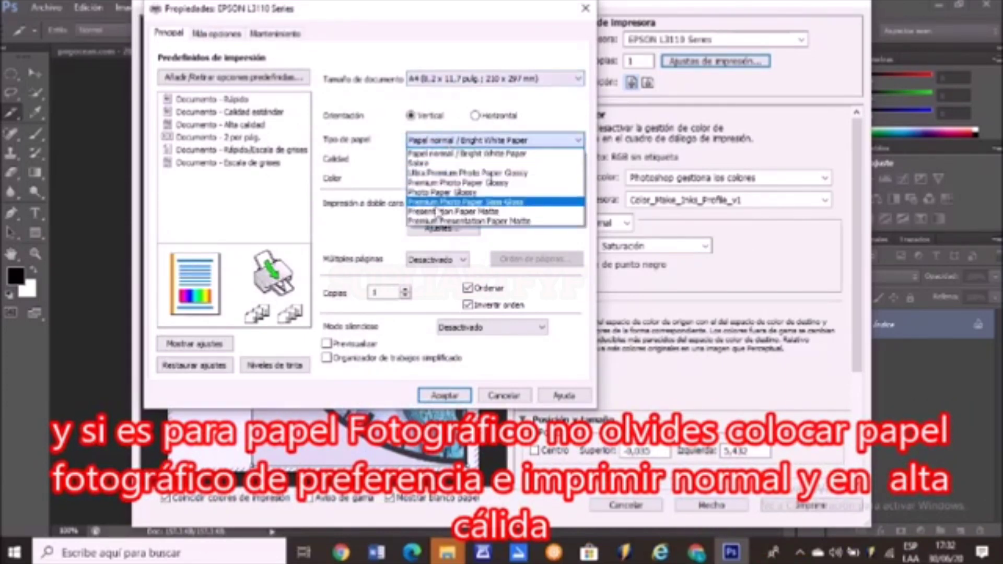
click(467, 213)
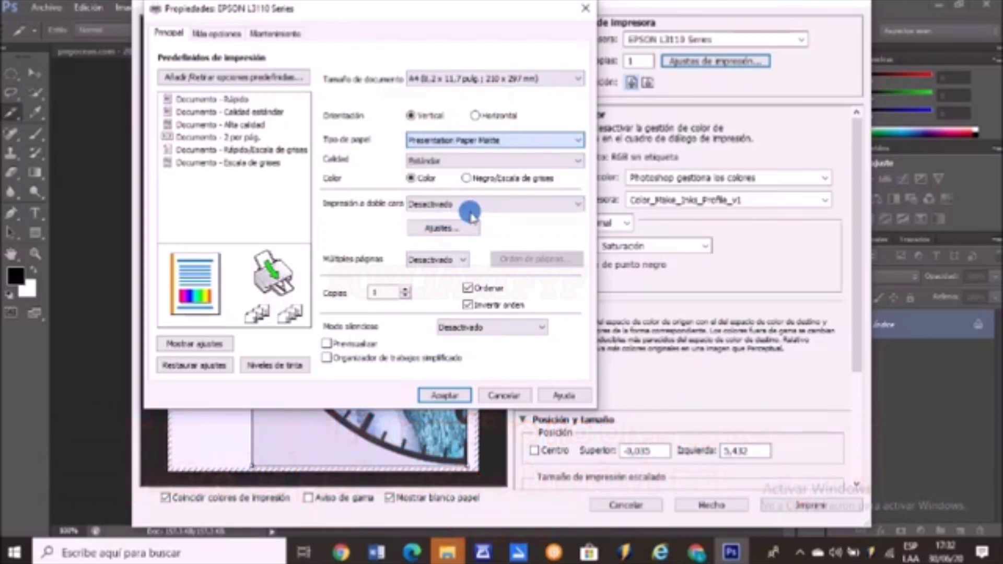
click(419, 160)
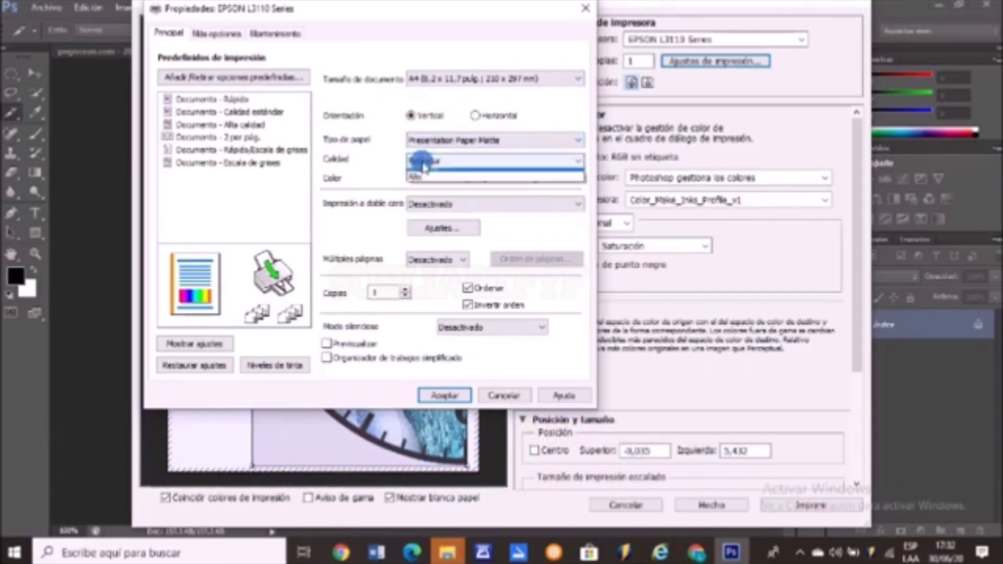
click(420, 177)
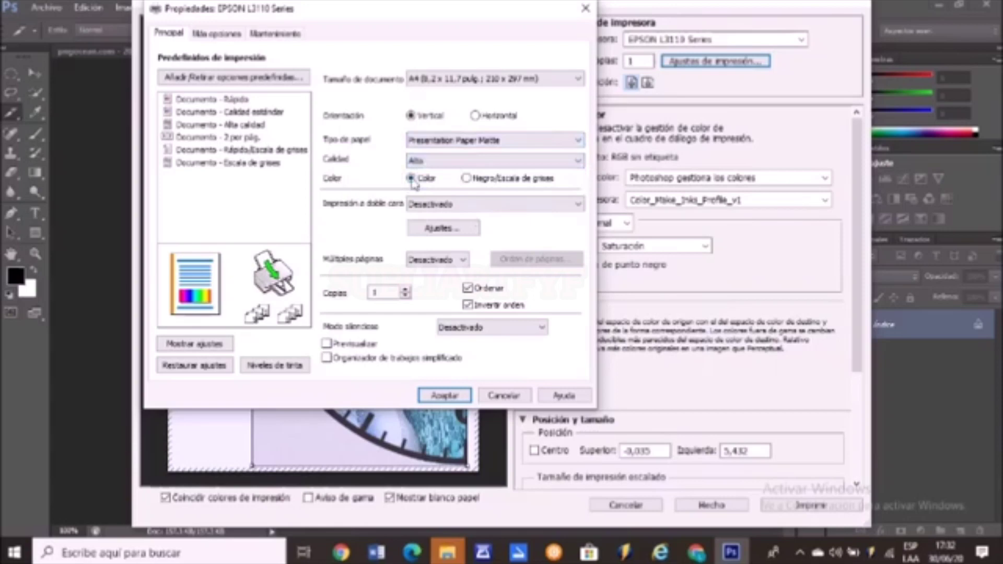
On More Options keep original size, turn off high-speed printing, and confirm.
click(214, 35)
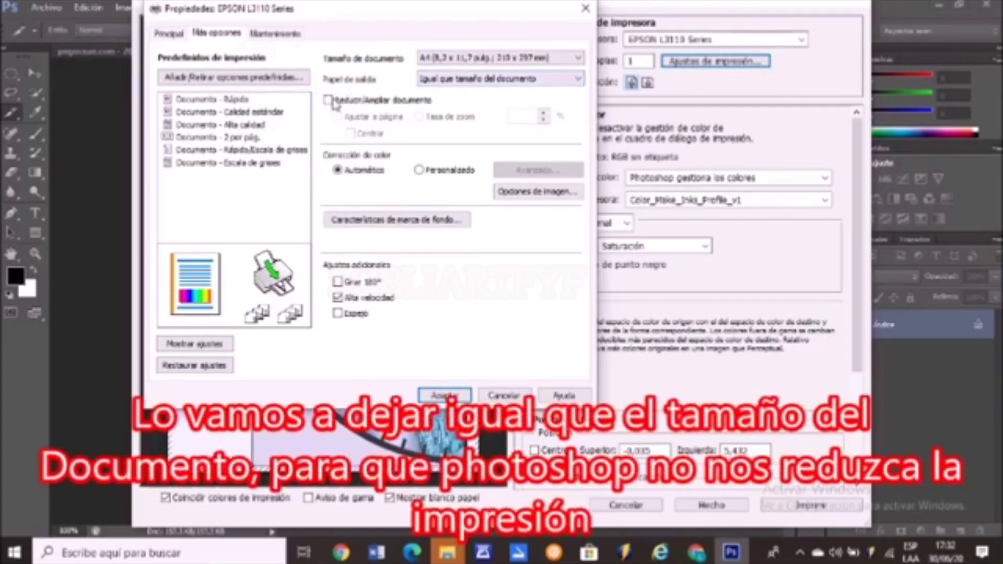
click(329, 101)
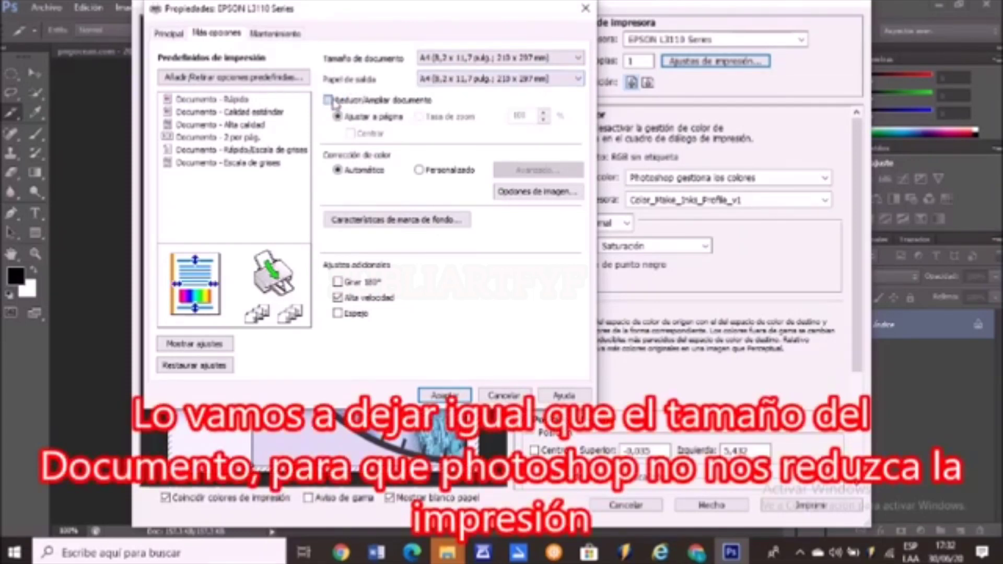
click(329, 100)
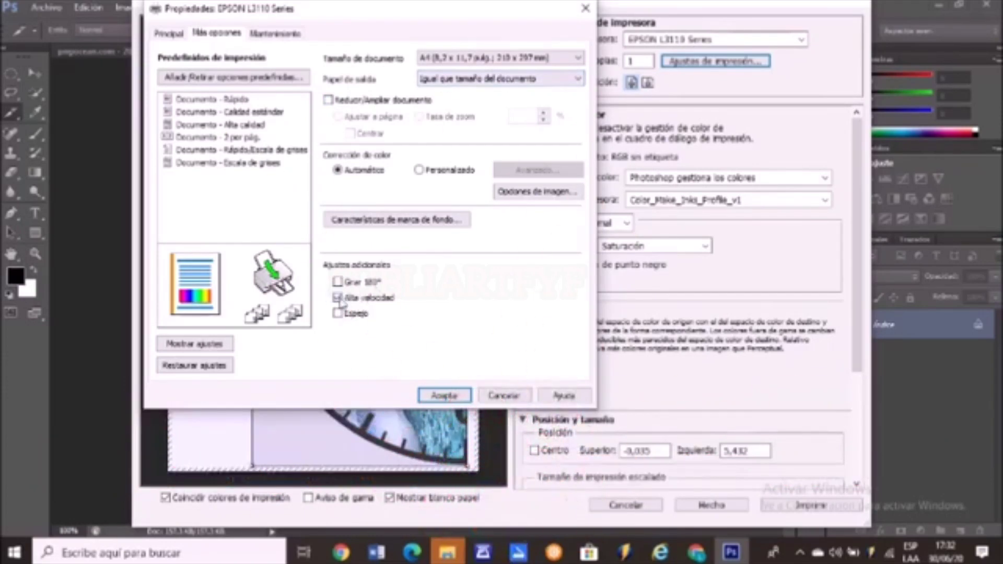
click(339, 298)
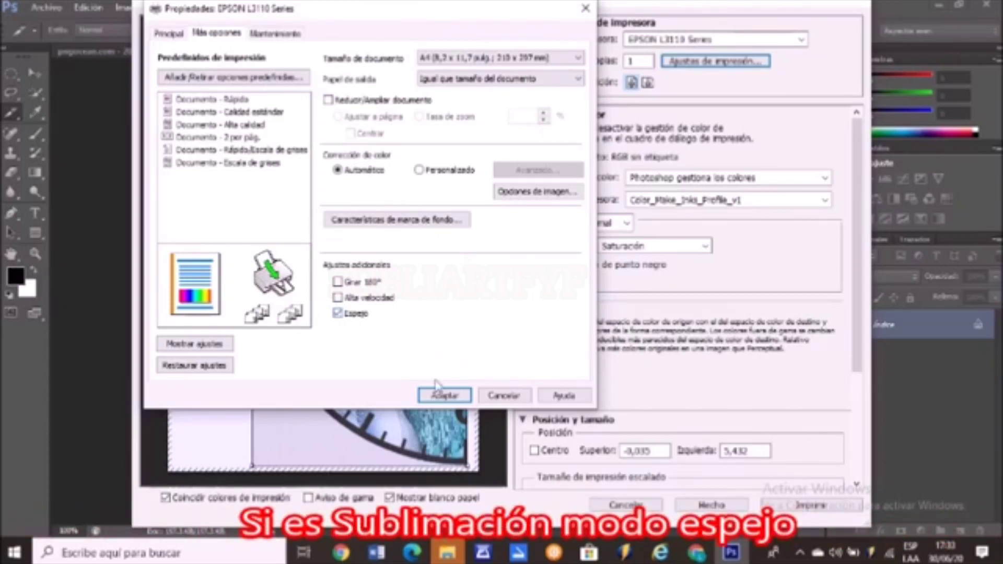
click(426, 395)
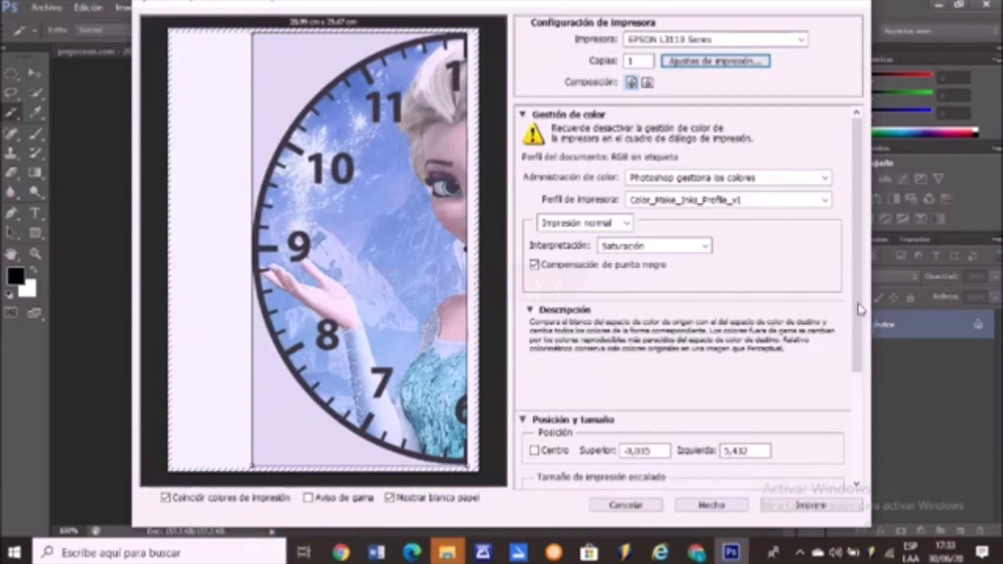
scroll(809, 417, down, 3)
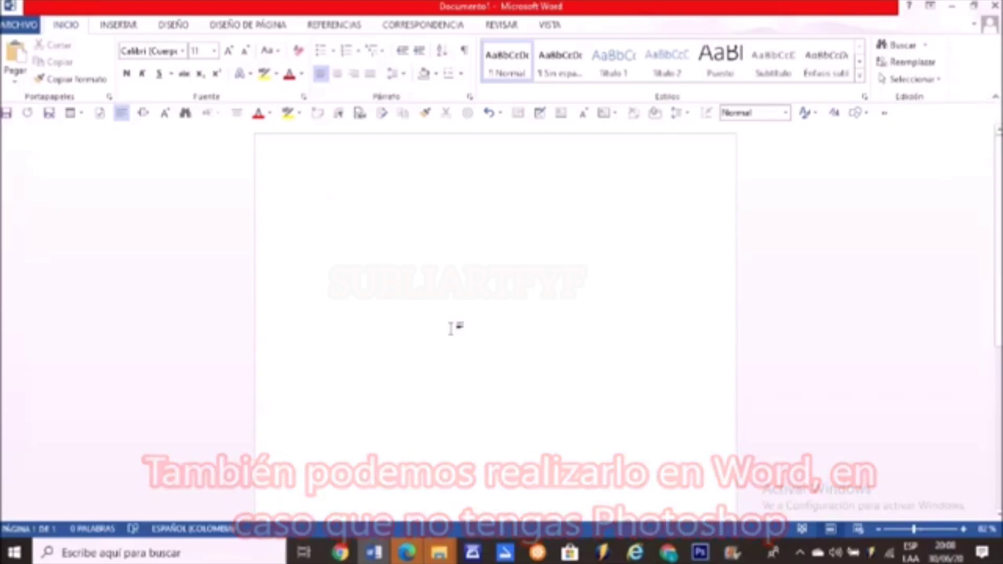
Draw a large blue oval across the blank page from the Insert Shapes gallery.
click(106, 25)
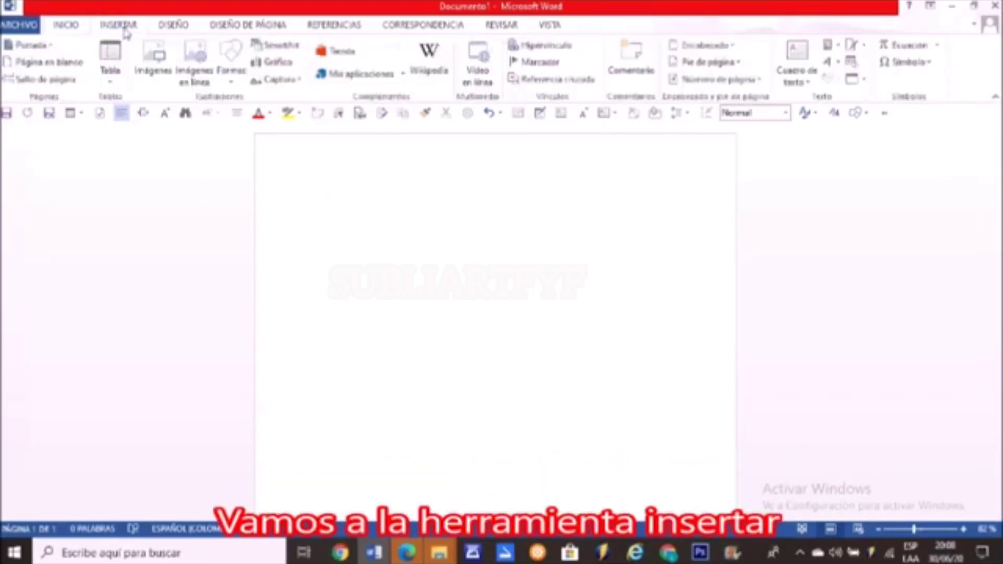
click(231, 79)
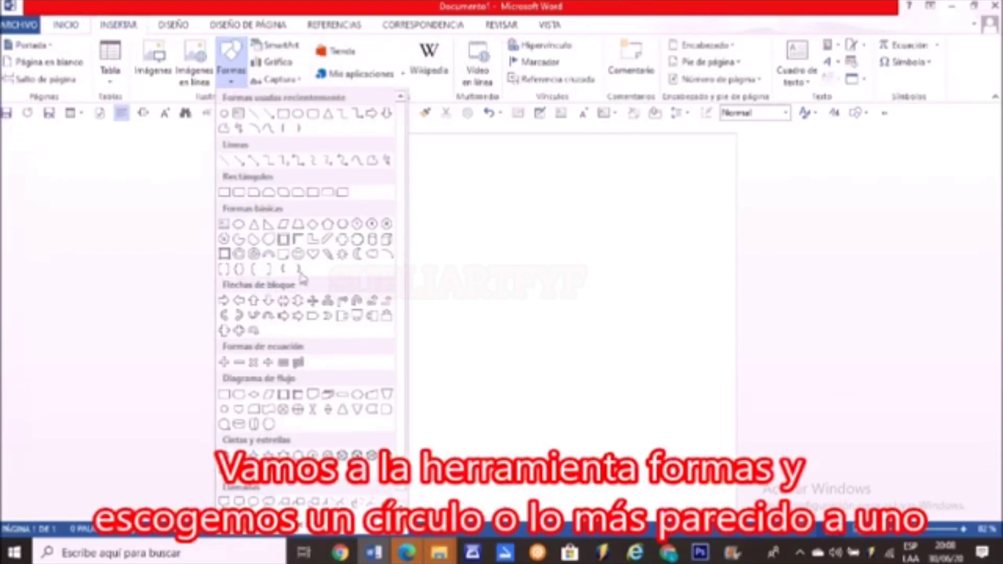
scroll(308, 368, down, 1)
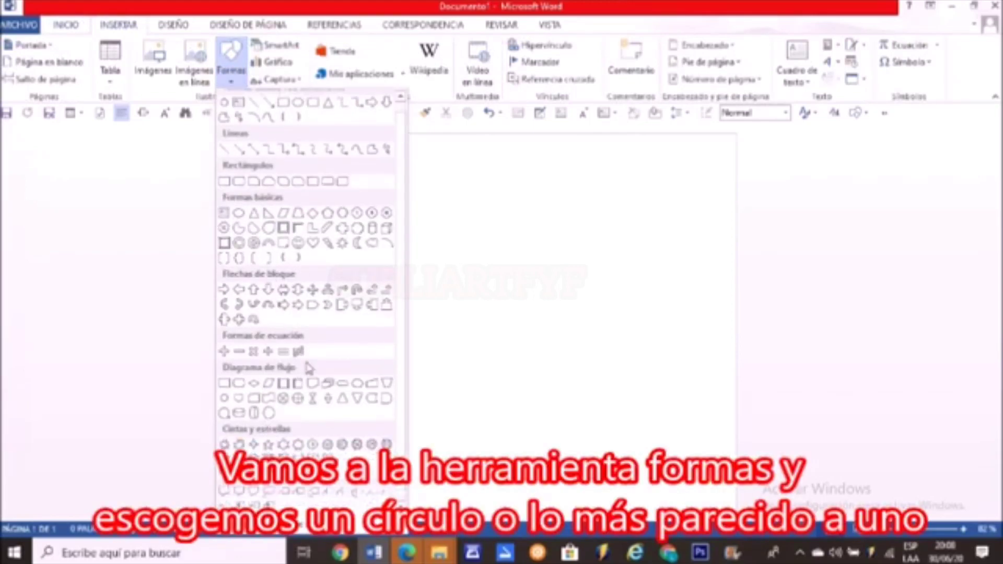
scroll(335, 385, up, 1)
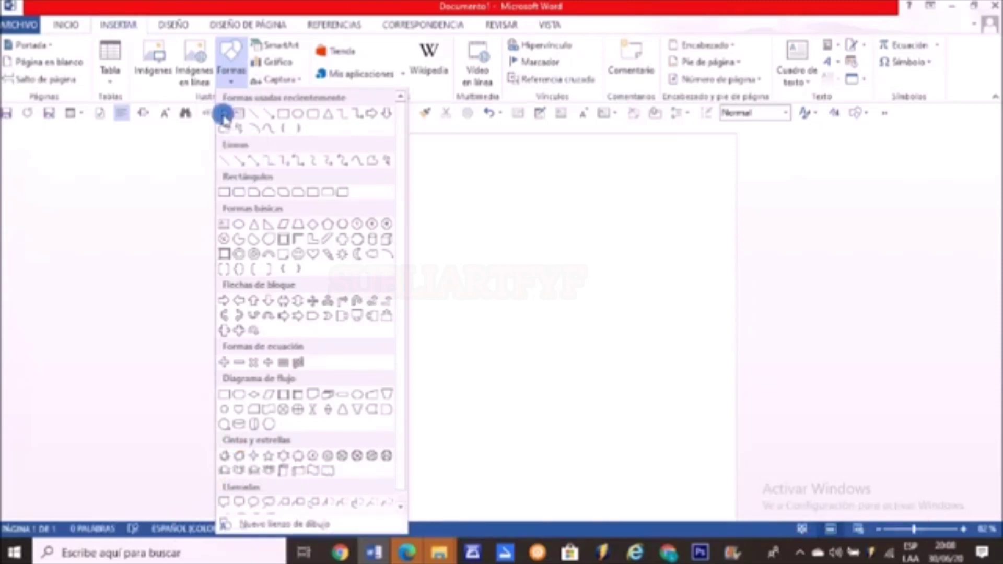
click(223, 114)
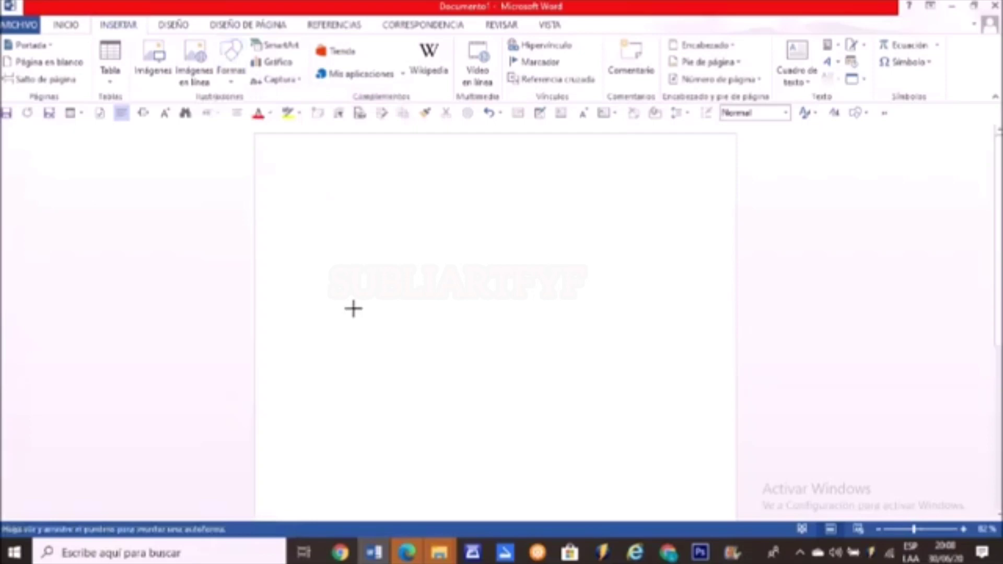
click(278, 229)
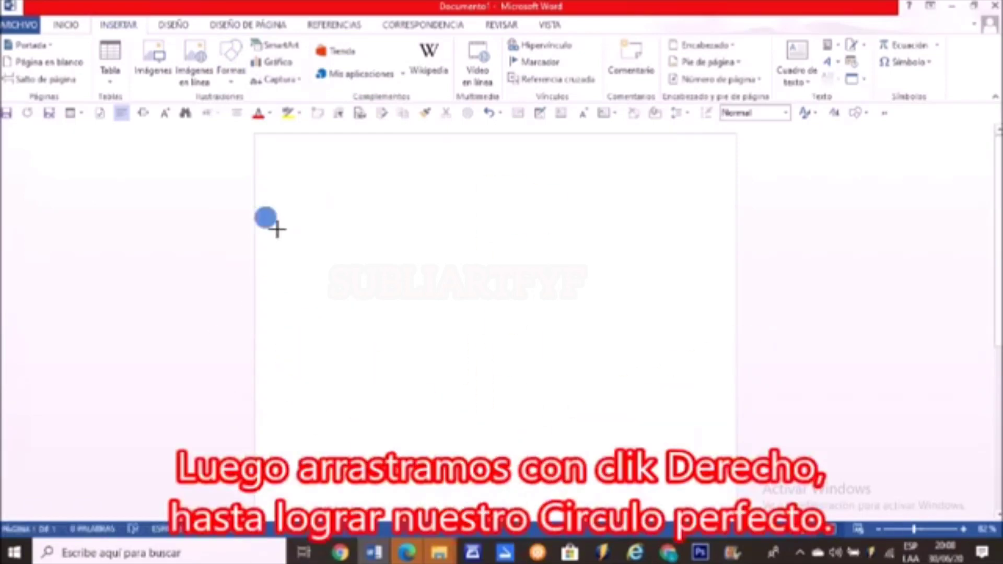
mouse_move(278, 229)
mouse_down()
mouse_move(667, 508)
mouse_move(697, 559)
mouse_move(719, 561)
mouse_up()
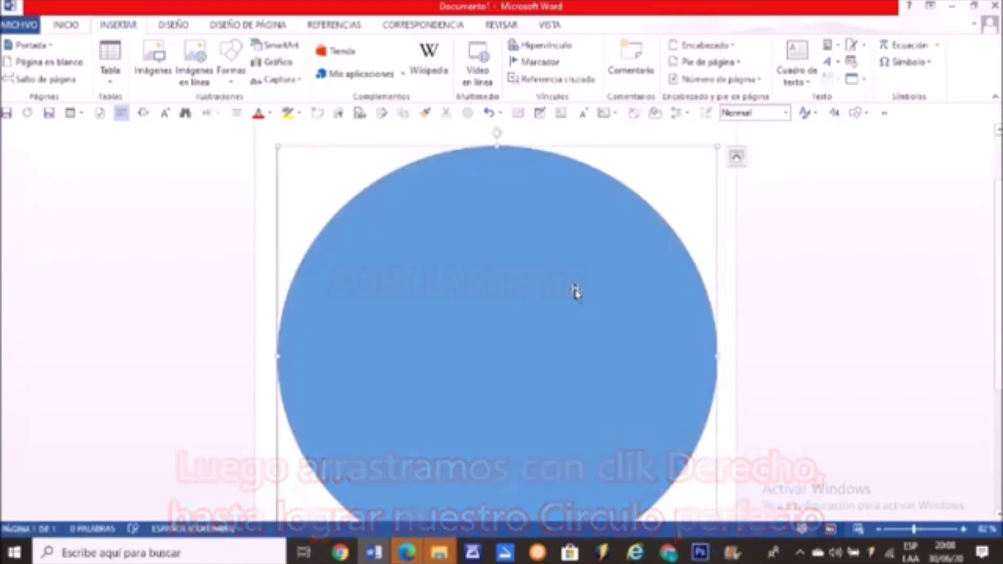
Resize the circle to about 24.62 × 20.9 cm, widening it to the page's right side.
scroll(578, 292, down, 5)
mouse_move(256, 319)
mouse_down()
mouse_move(279, 341)
mouse_move(253, 375)
mouse_up()
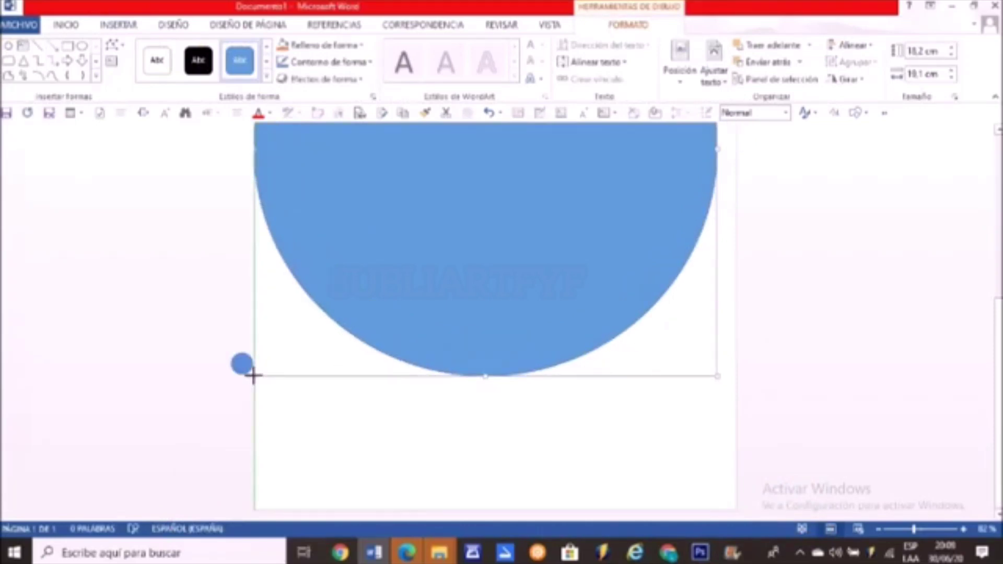
click(496, 351)
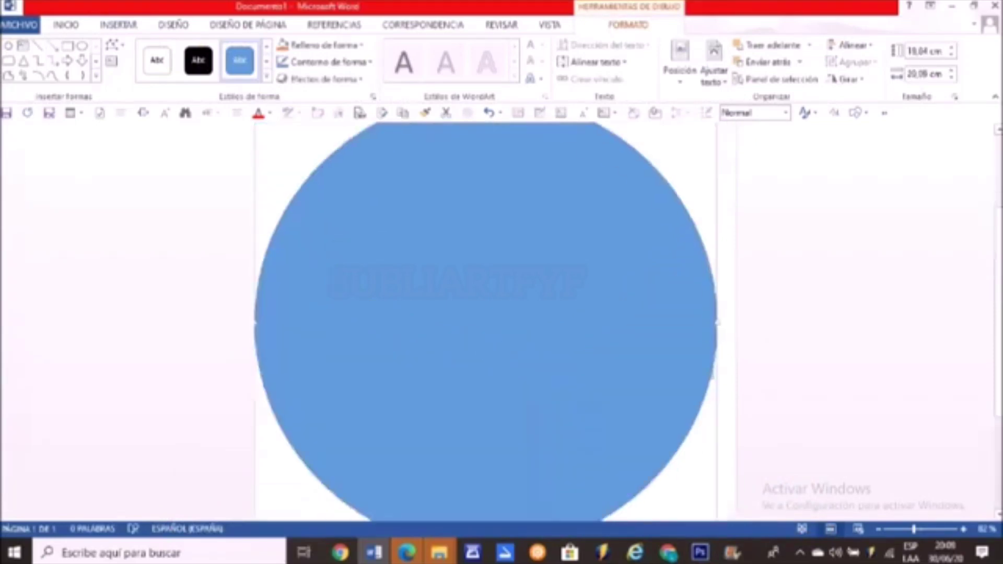
scroll(498, 356, down, 3)
click(717, 491)
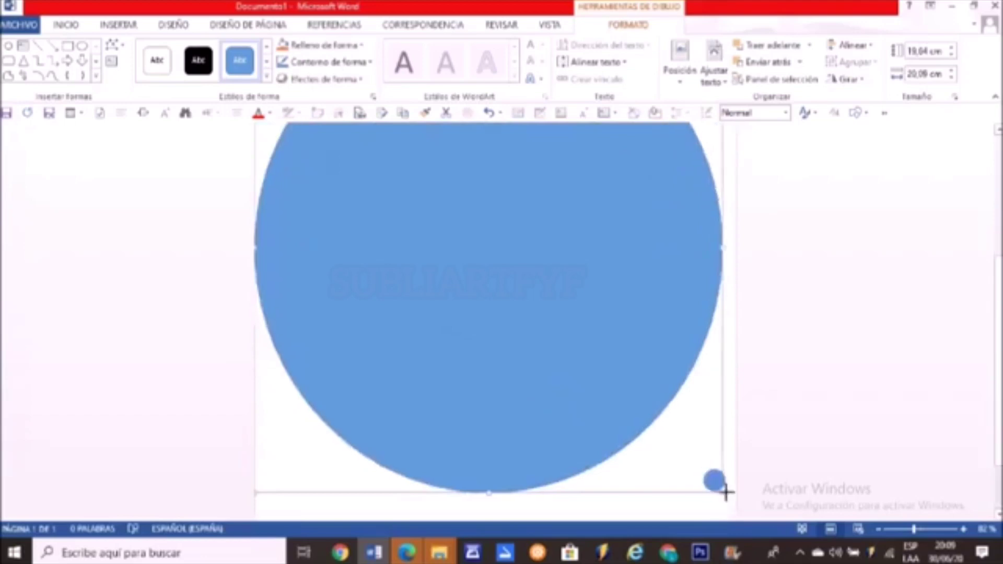
drag(717, 491, 736, 496)
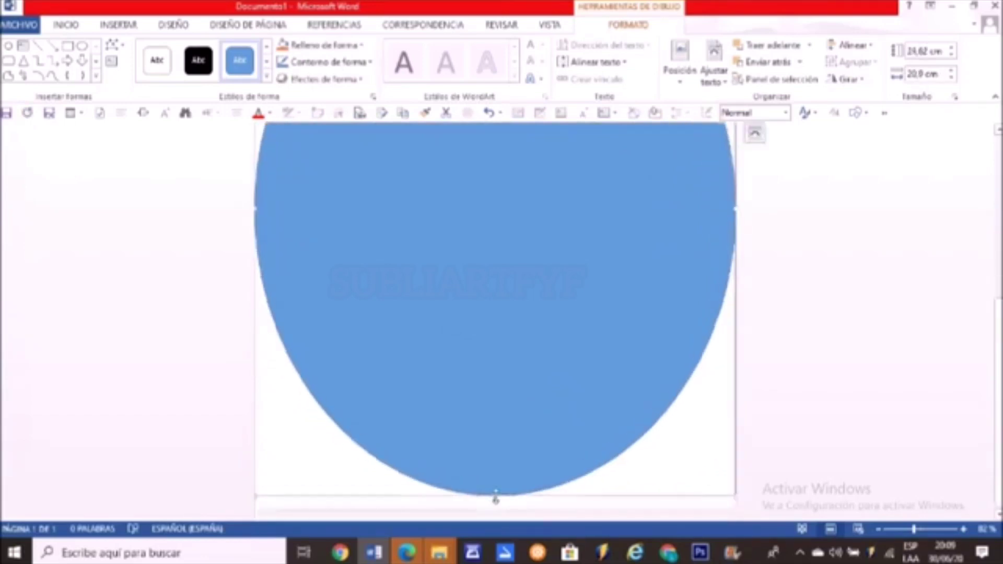
drag(495, 499, 515, 366)
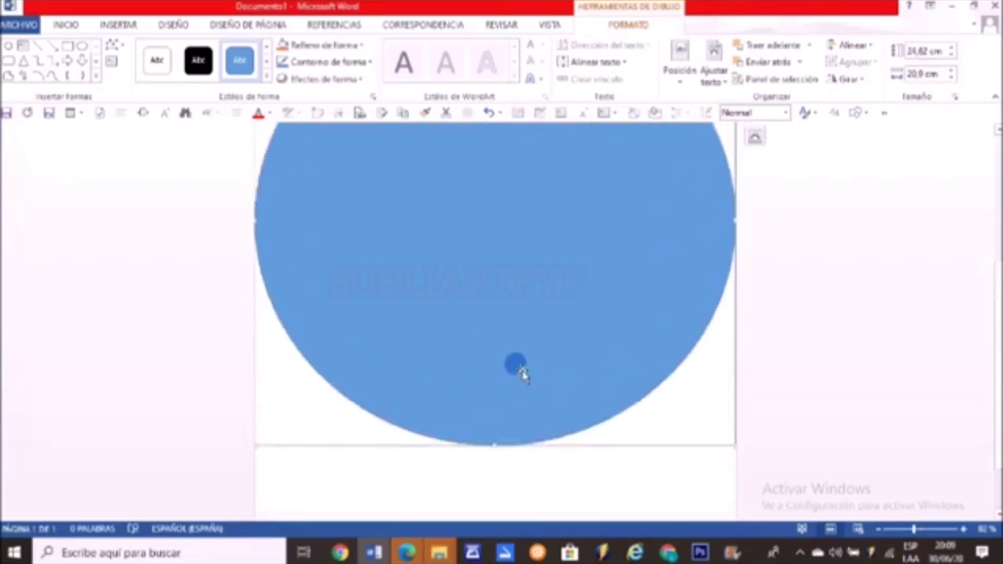
scroll(627, 371, up, 3)
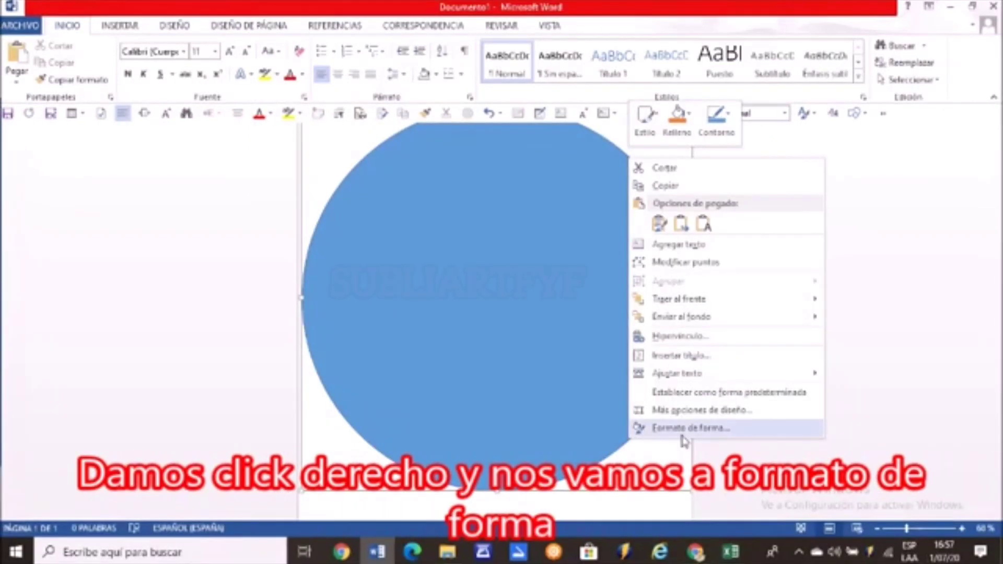
Give the circle a Relleno con imagen o textura fill and choose to pick a picture file.
click(685, 431)
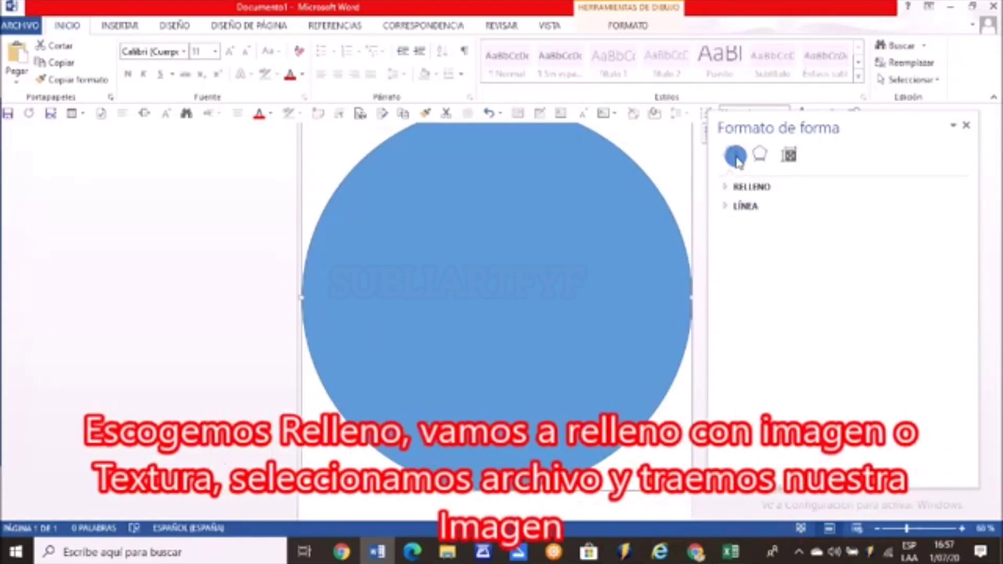
click(749, 186)
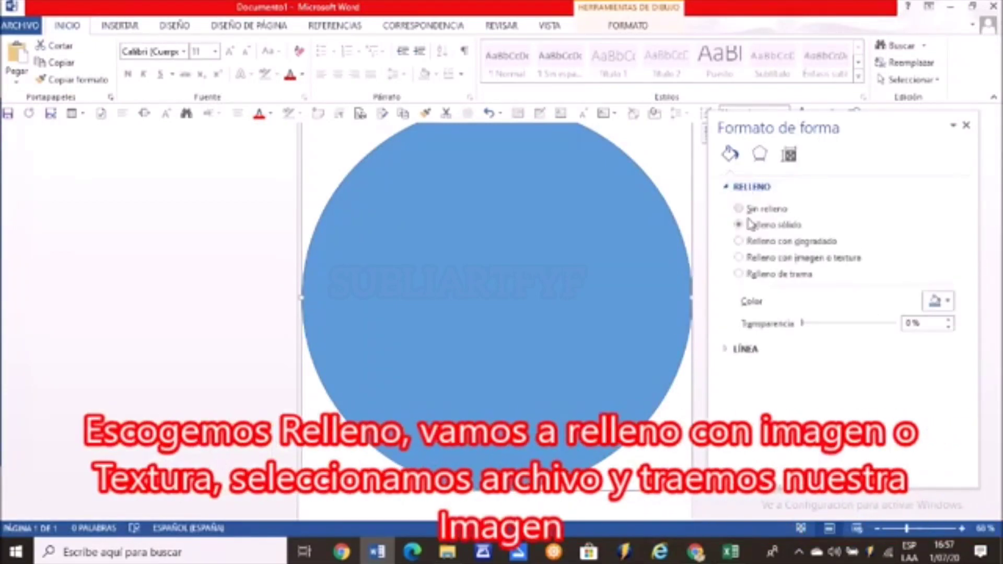
click(739, 258)
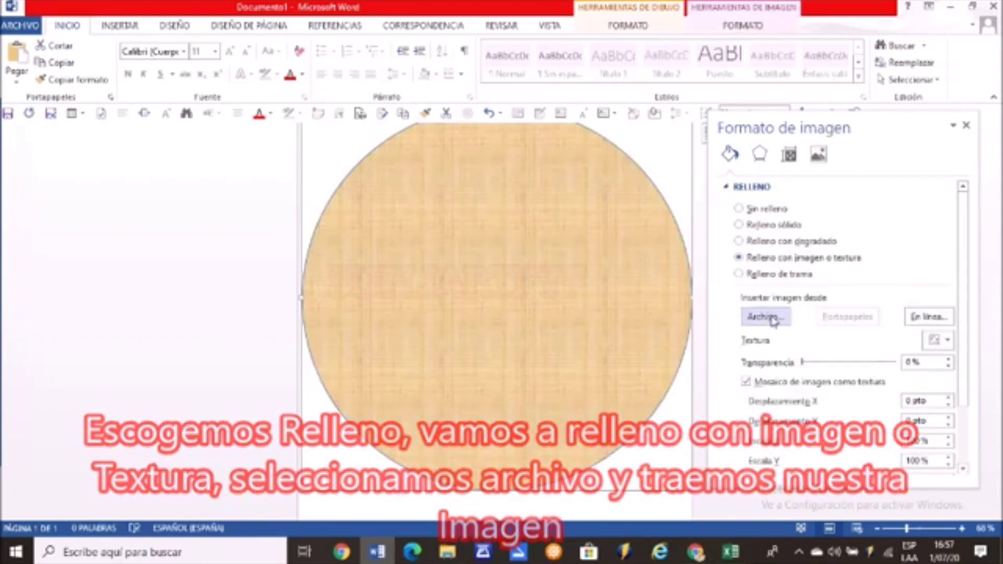
click(773, 318)
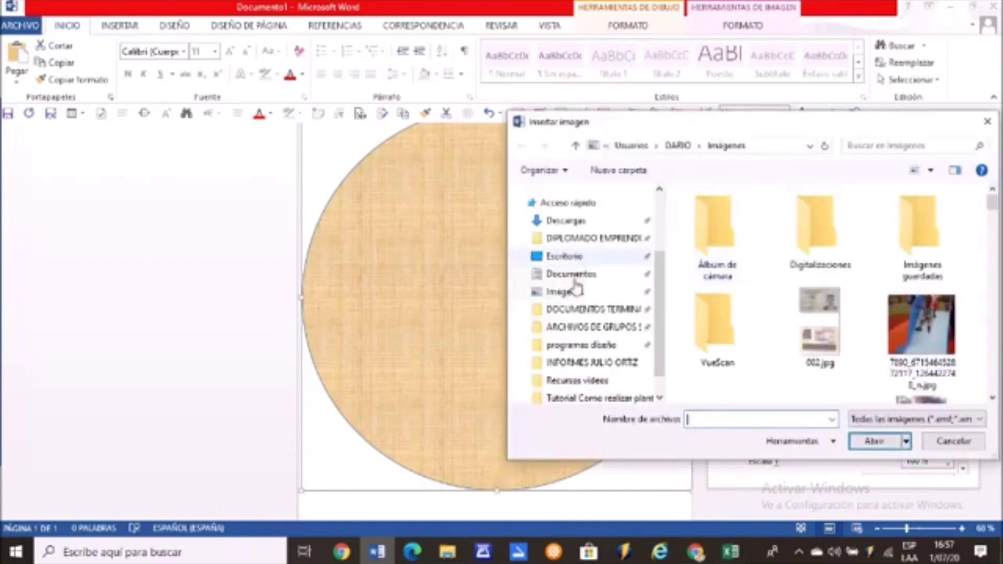
Navigate the picture chooser to the Imágenes folder under Este equipo.
scroll(575, 288, down, 5)
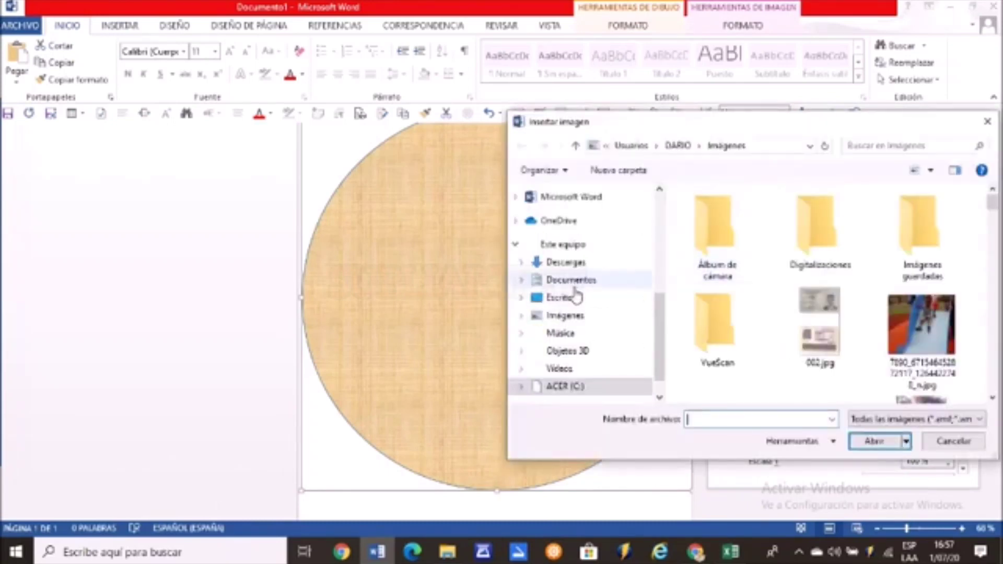
click(579, 319)
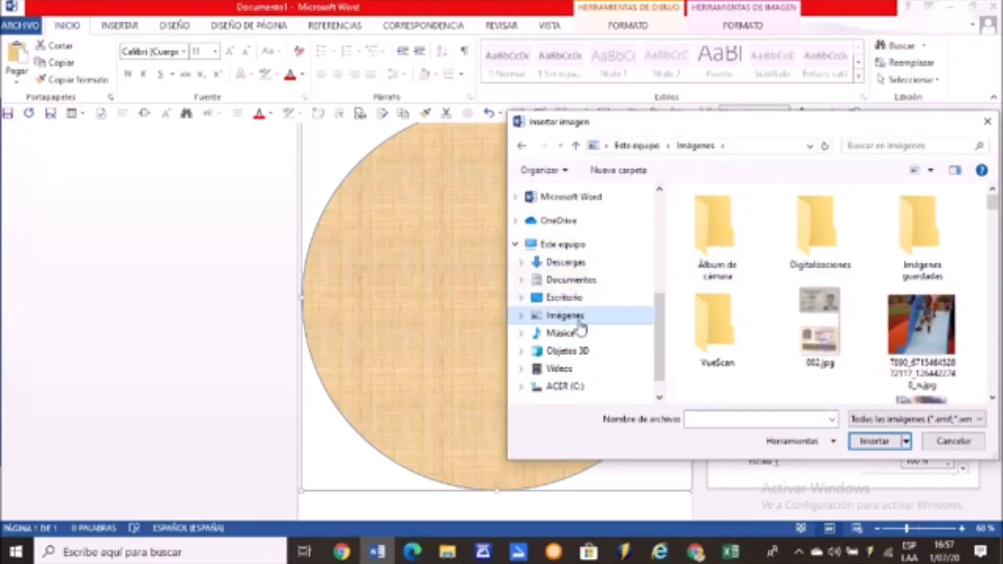
double_click(572, 315)
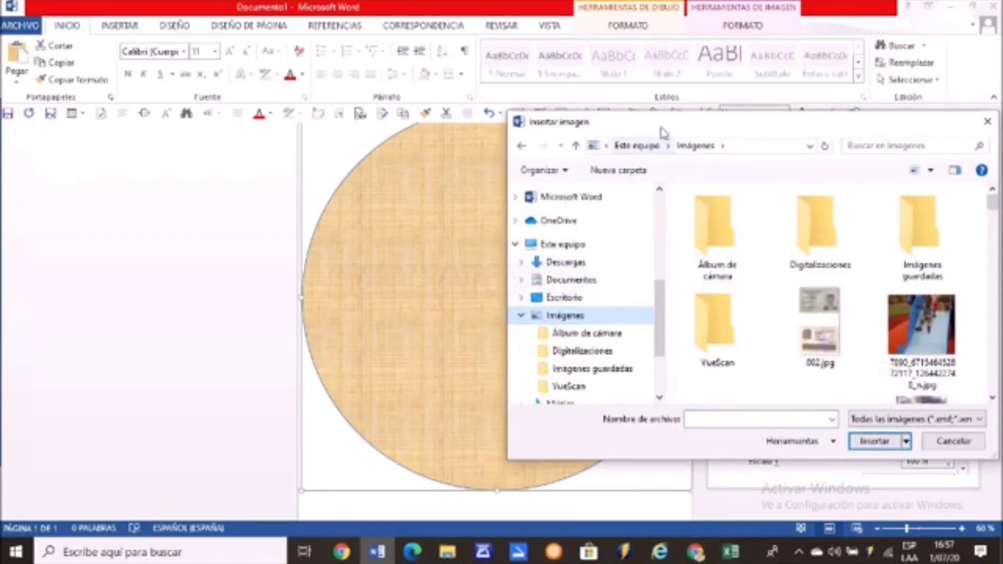
drag(665, 130, 474, 107)
Fill the circle with the beach photo DSC_0052.jpg.
scroll(661, 266, down, 3)
scroll(661, 267, down, 3)
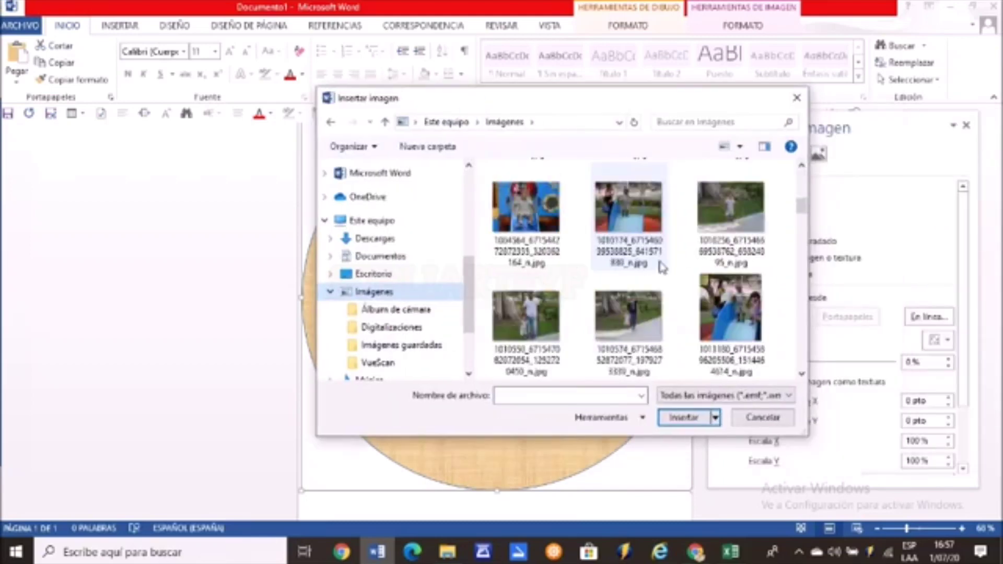
scroll(681, 282, down, 3)
scroll(682, 283, down, 5)
scroll(683, 282, up, 1)
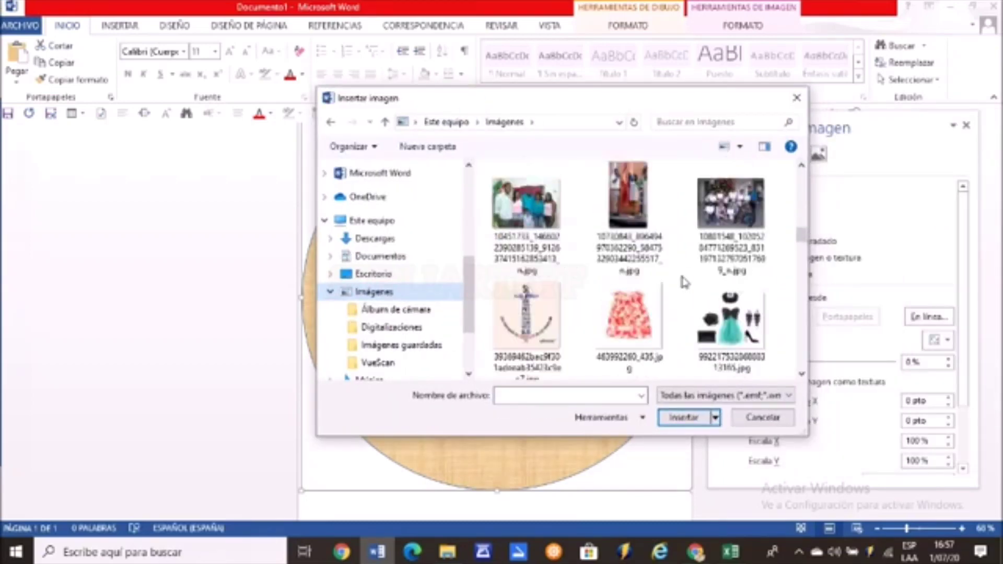
scroll(685, 283, up, 6)
scroll(684, 281, down, 2)
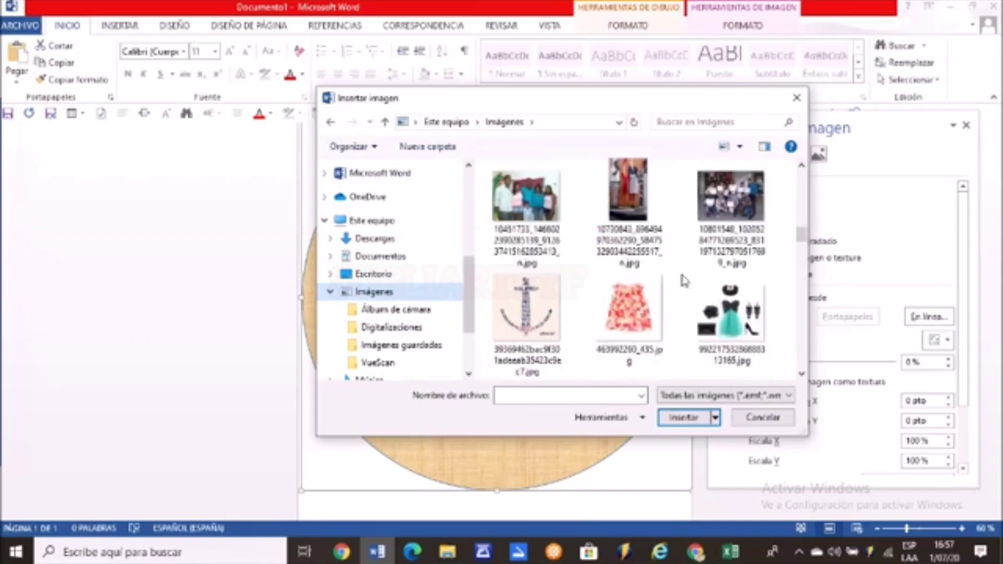
scroll(684, 281, down, 2)
scroll(685, 281, down, 2)
scroll(685, 281, down, 3)
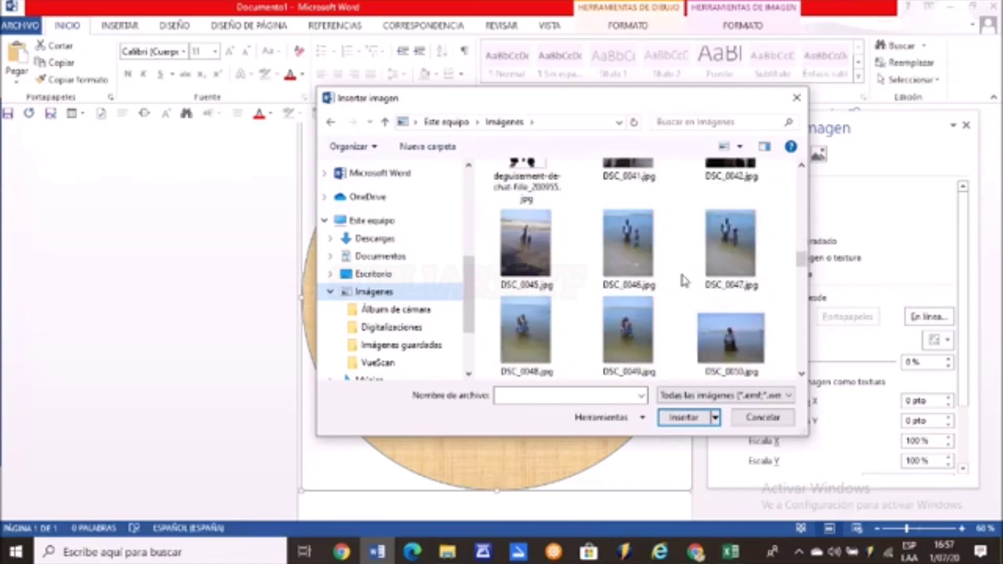
scroll(683, 282, down, 1)
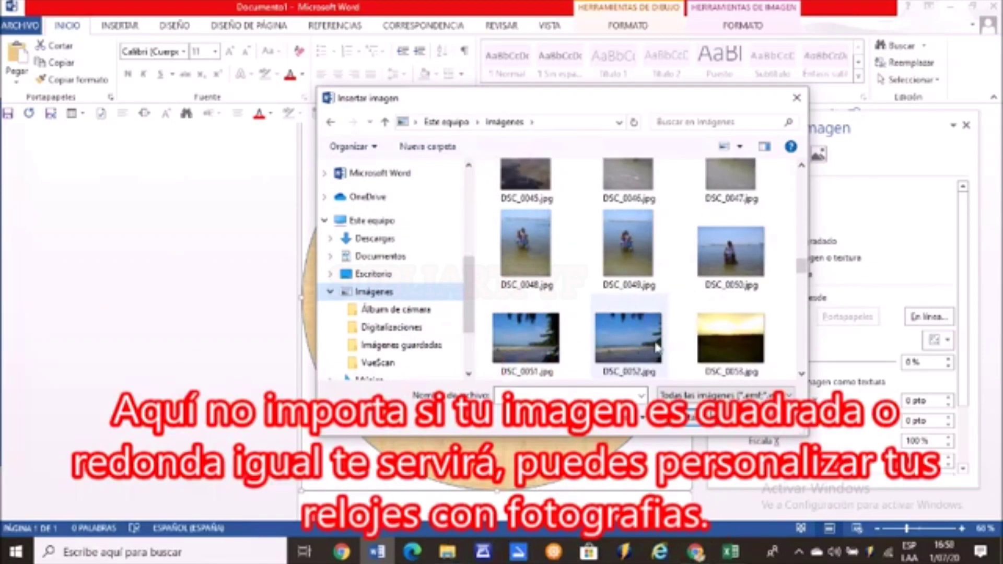
double_click(641, 347)
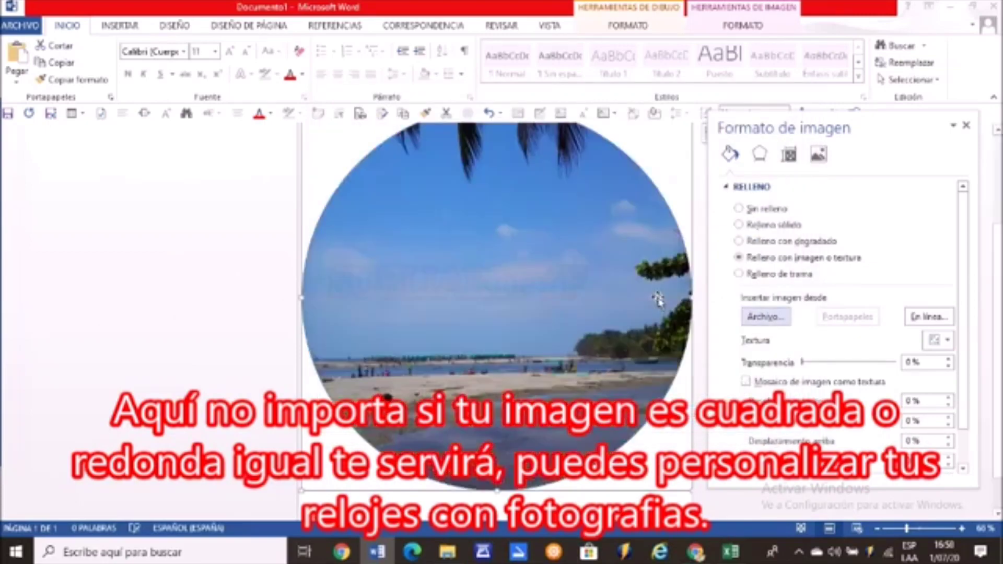
Adjust the photo's left offset inside the circle, ending at -3%.
scroll(643, 285, up, 1)
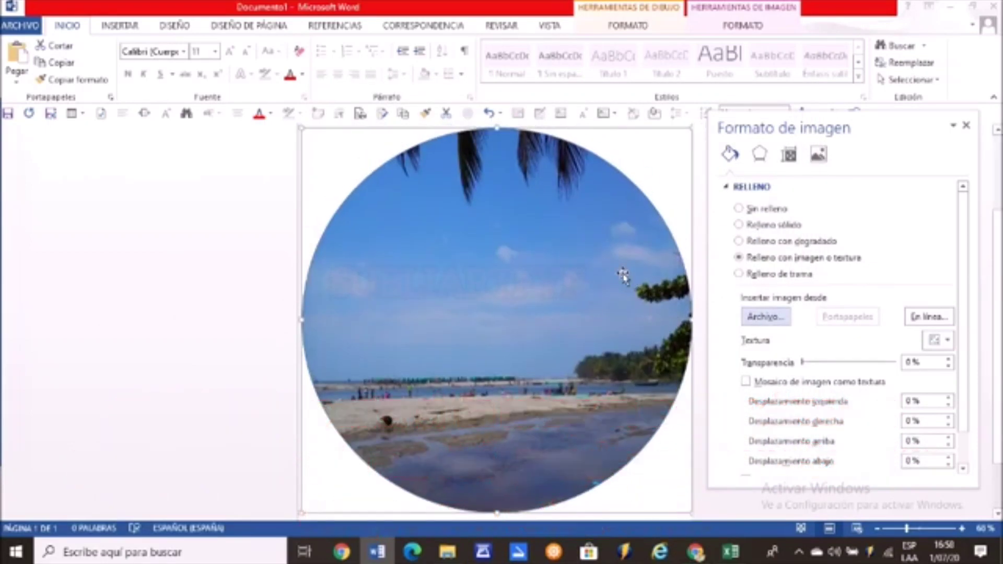
scroll(618, 265, down, 1)
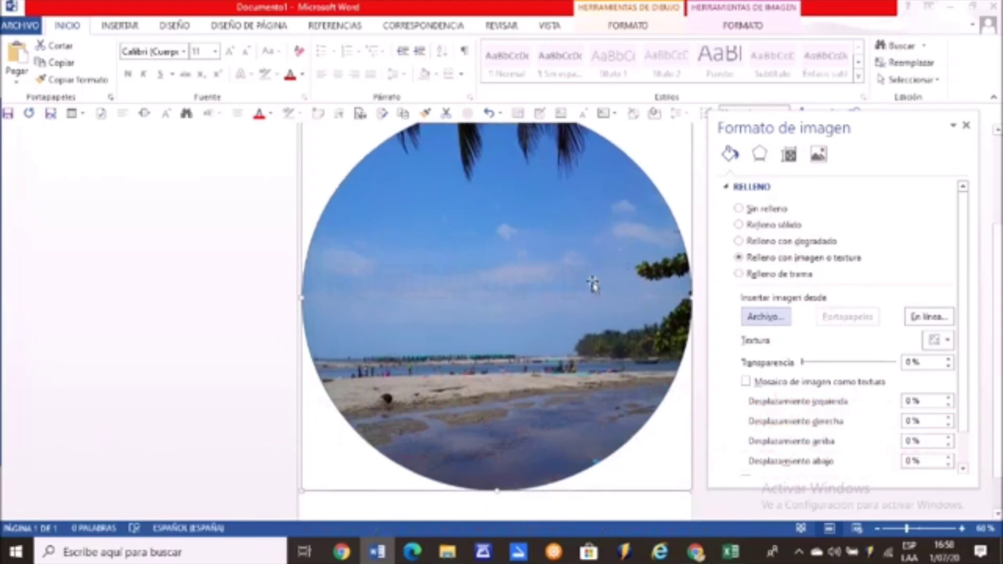
scroll(601, 266, up, 1)
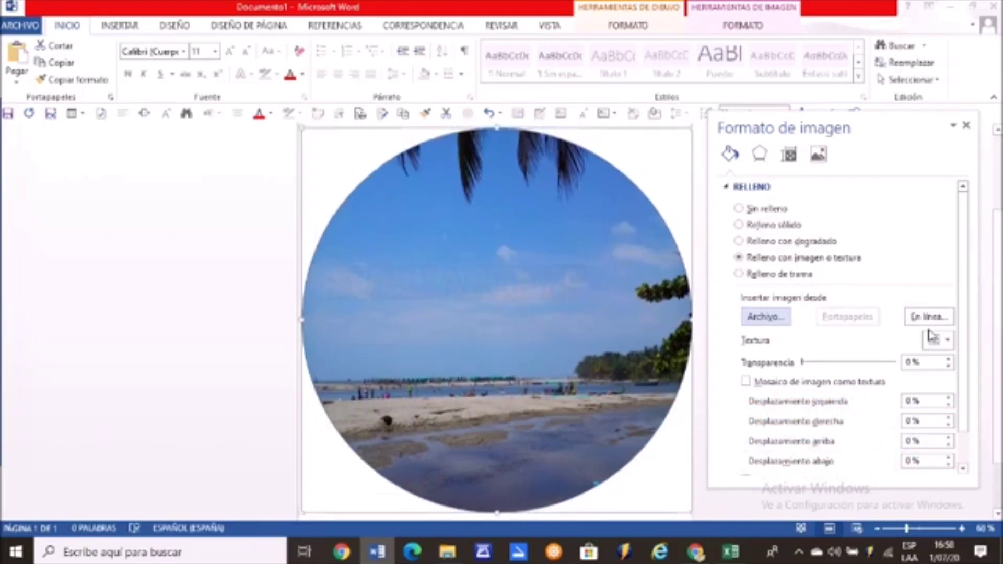
scroll(929, 335, down, 1)
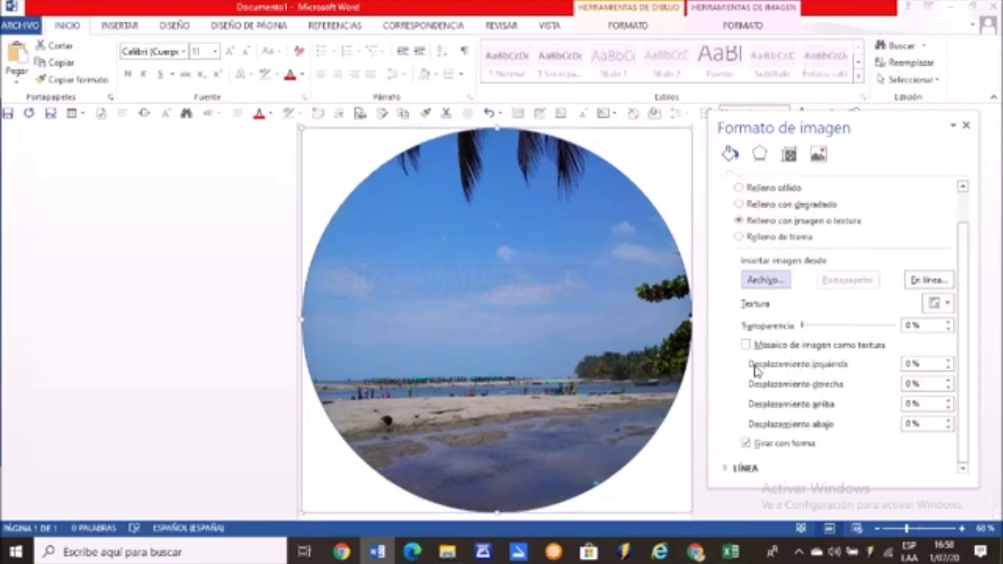
click(948, 362)
click(947, 360)
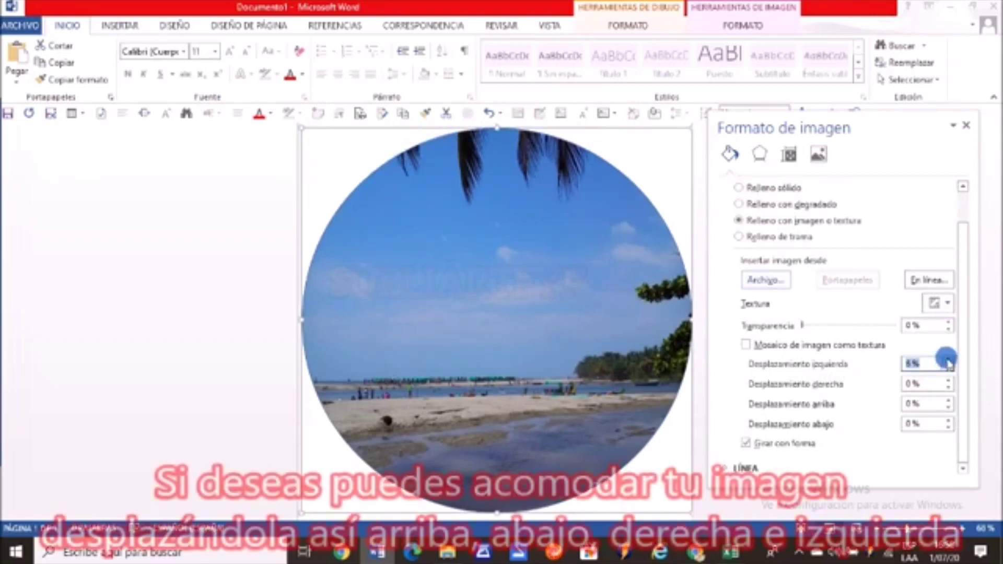
click(949, 368)
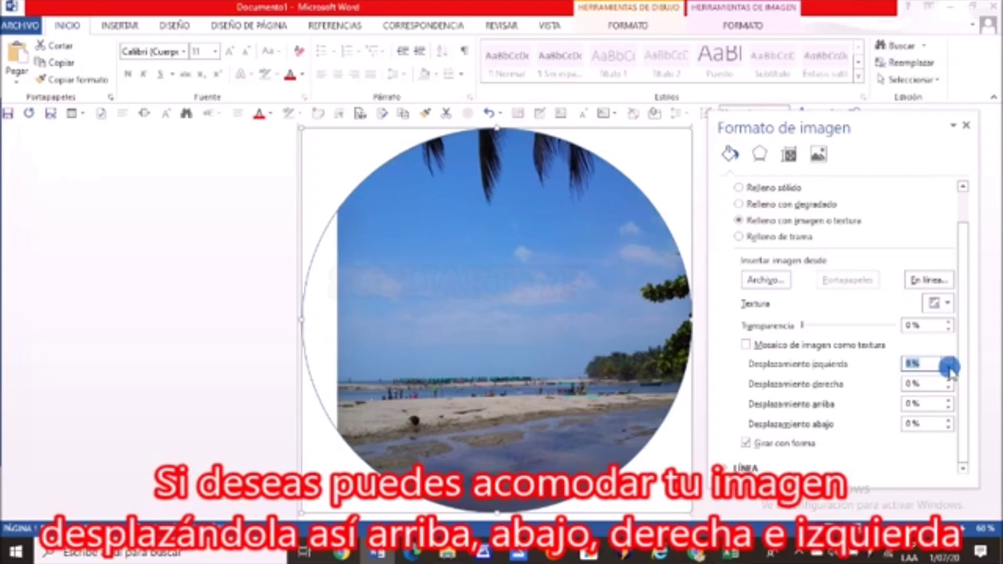
click(949, 369)
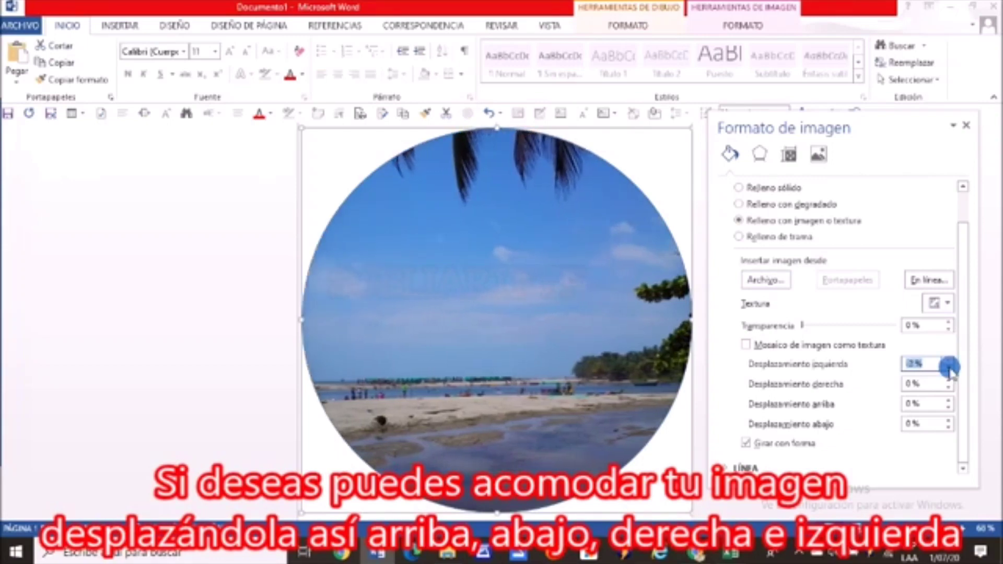
Tweak the photo's right and bottom offsets to reposition it within the circle.
click(949, 388)
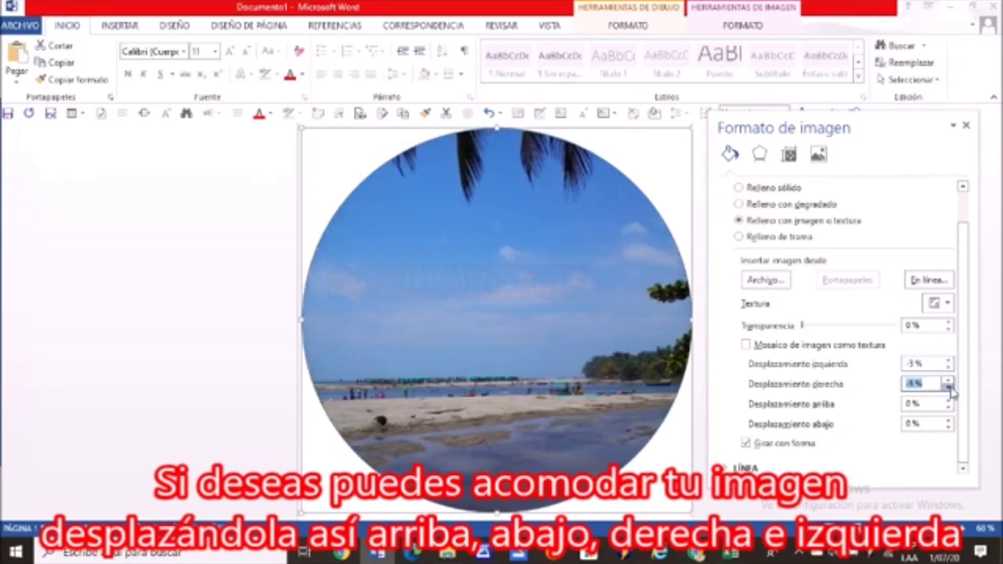
click(949, 381)
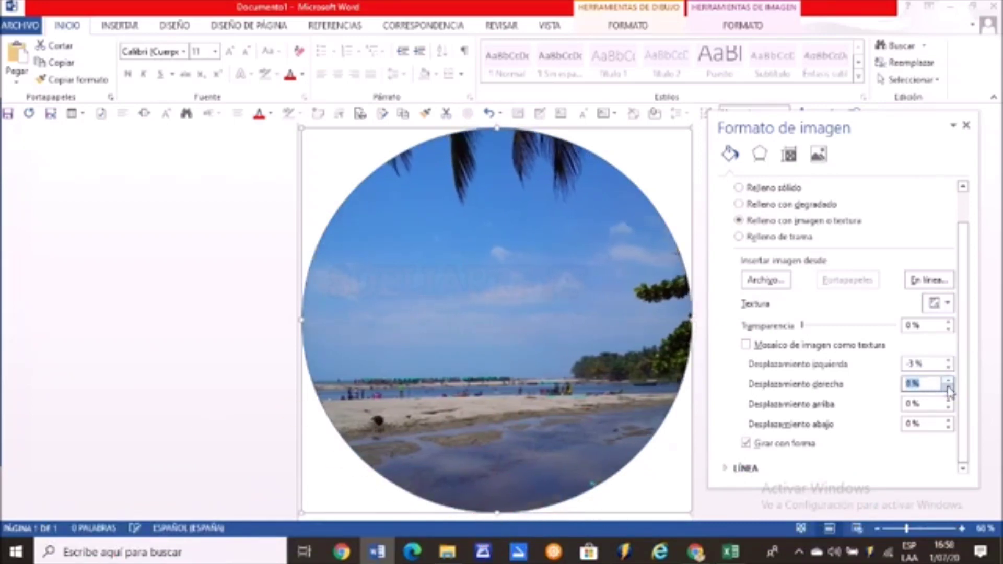
click(950, 419)
click(949, 425)
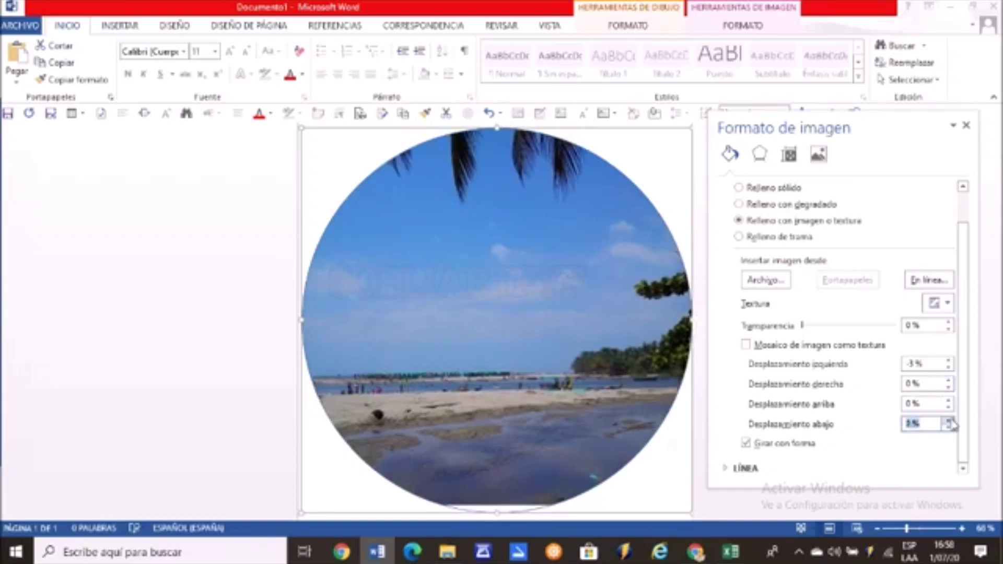
click(950, 428)
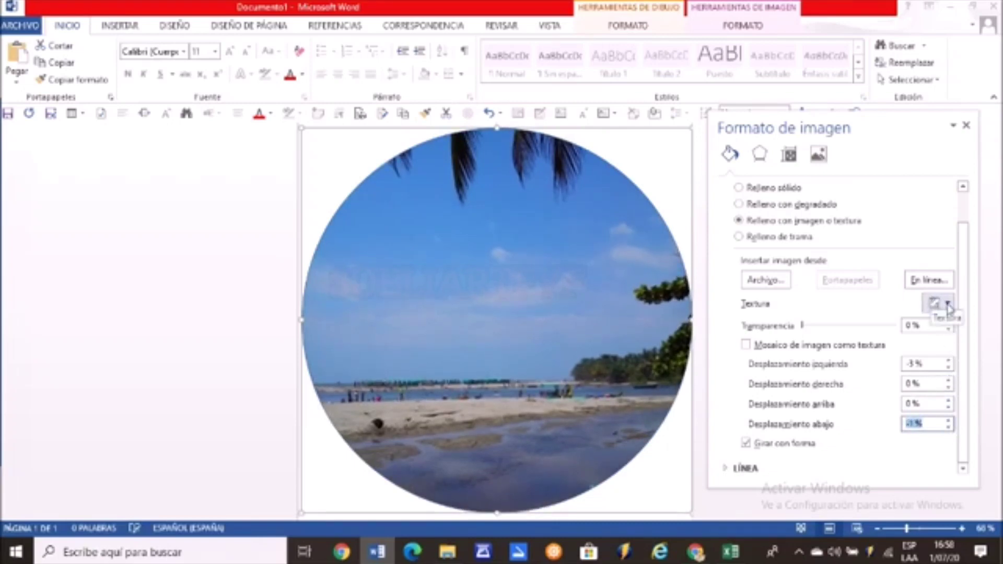
Turn on the beach circle's outline and make it black.
click(742, 469)
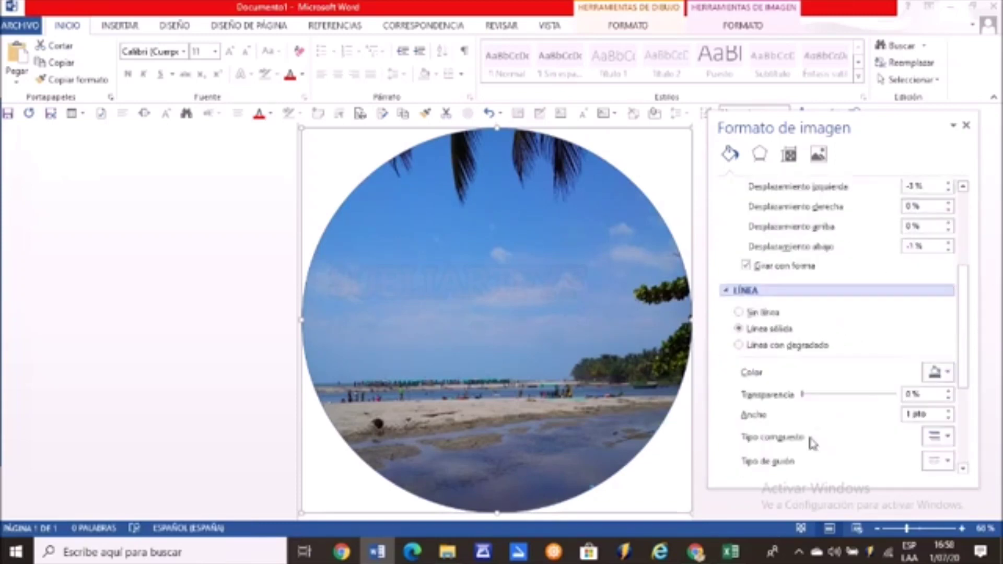
scroll(813, 443, down, 2)
scroll(813, 443, down, 1)
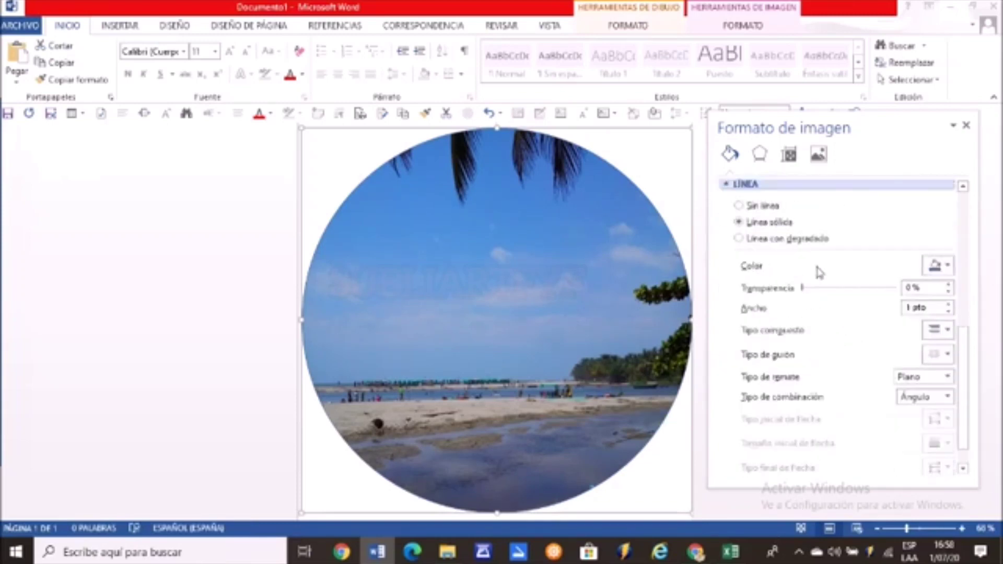
click(948, 267)
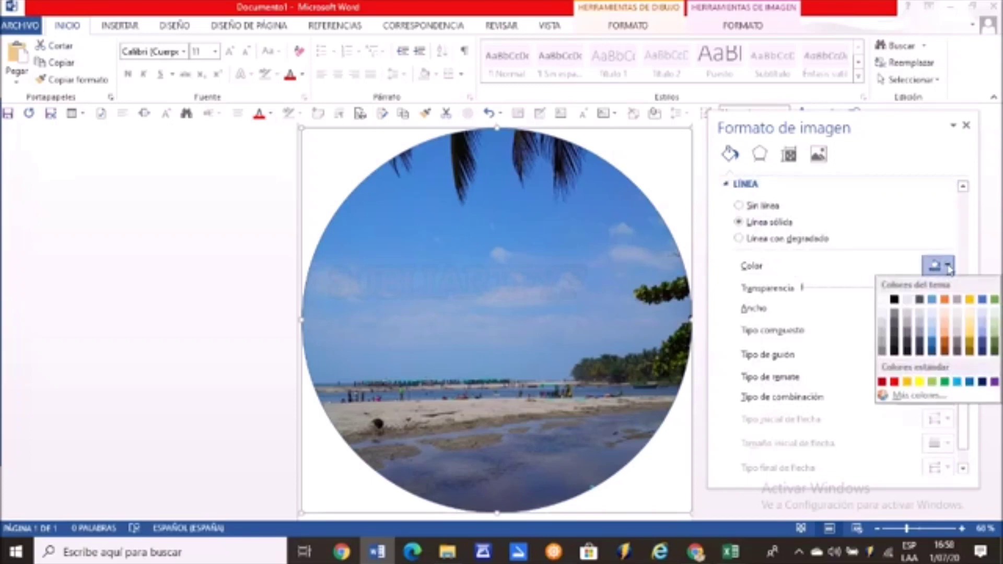
click(895, 301)
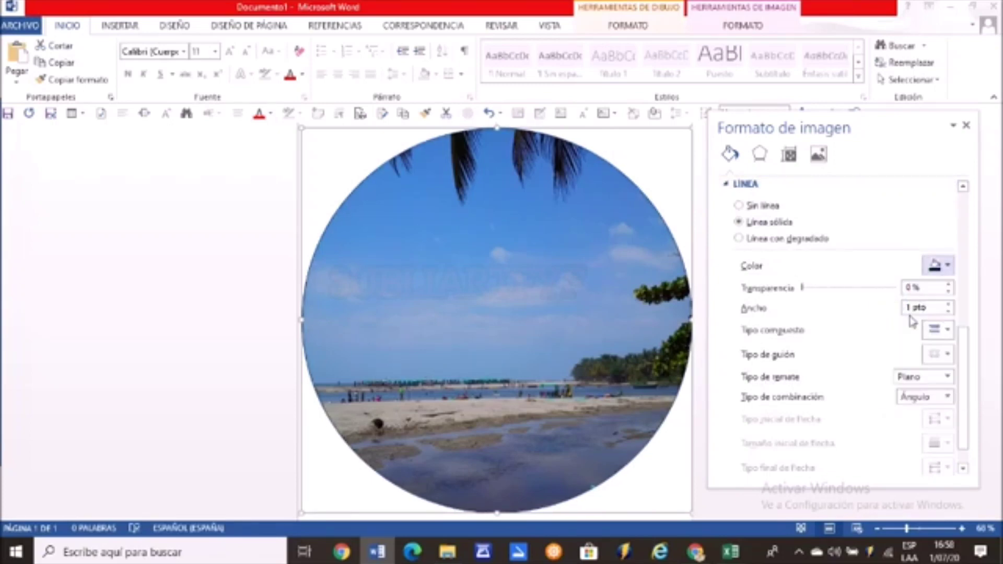
Set the outline to a simple solid line 2 pt wide and close the pane.
click(948, 313)
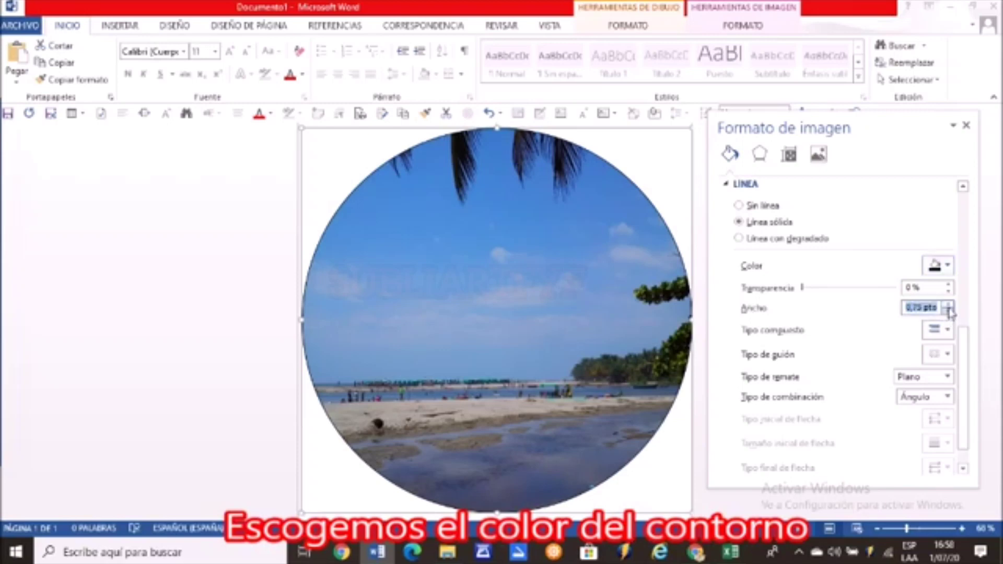
click(938, 335)
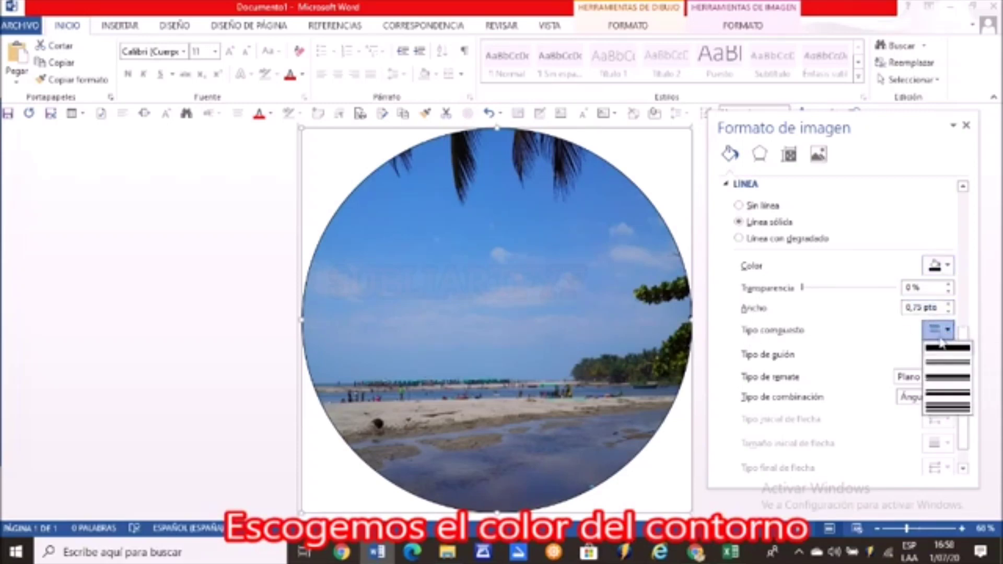
click(947, 351)
click(948, 304)
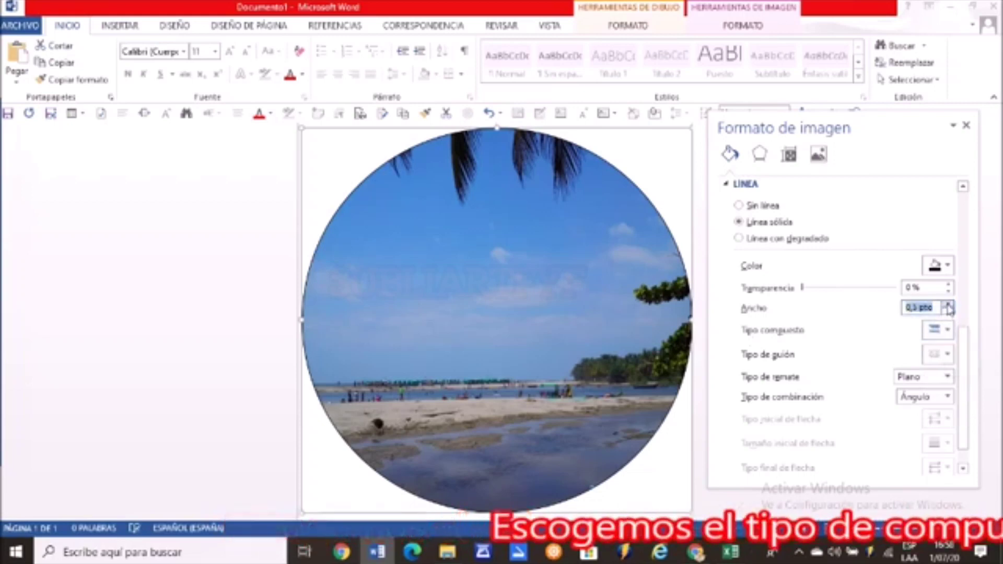
click(948, 304)
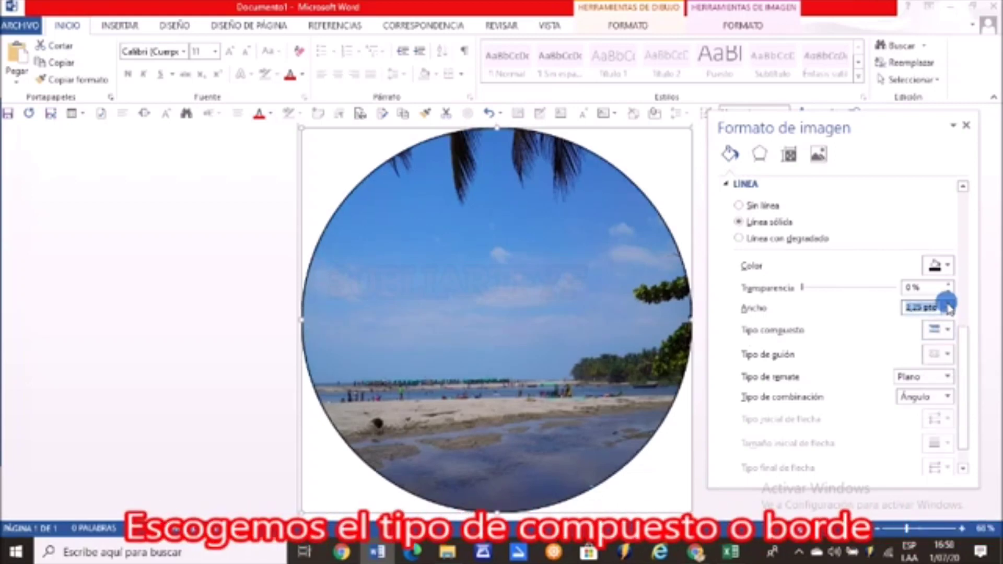
click(949, 303)
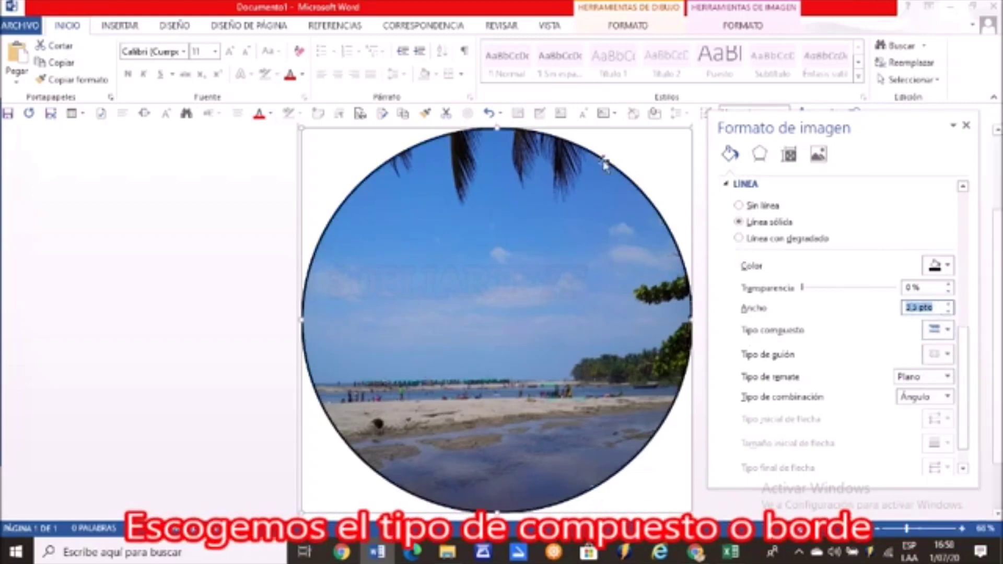
click(948, 312)
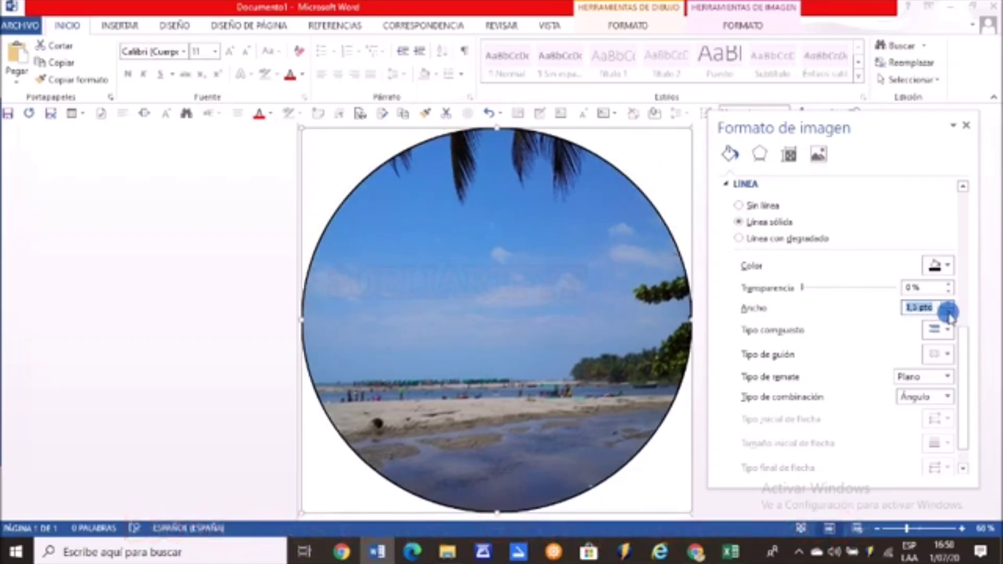
click(949, 313)
click(948, 304)
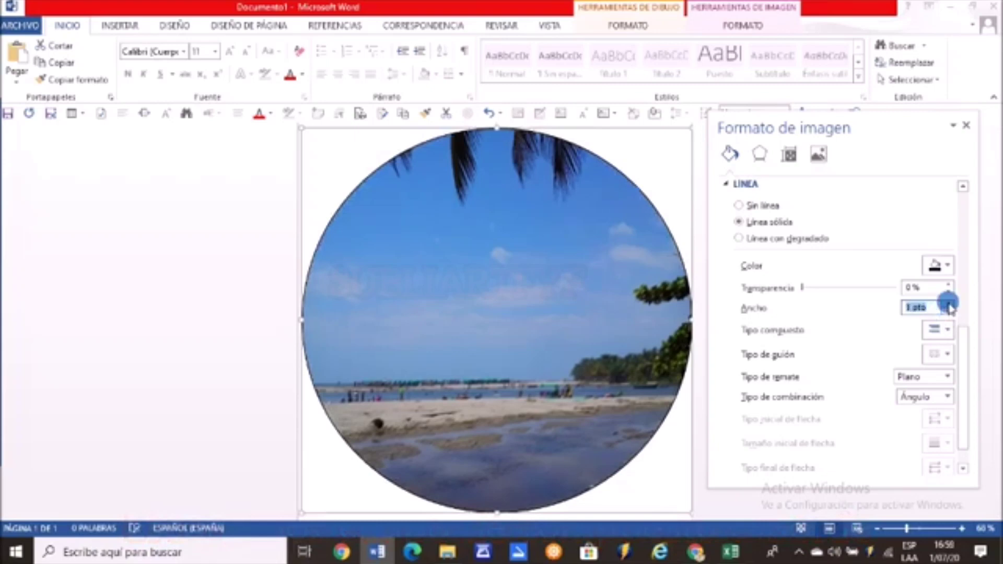
click(949, 304)
click(950, 310)
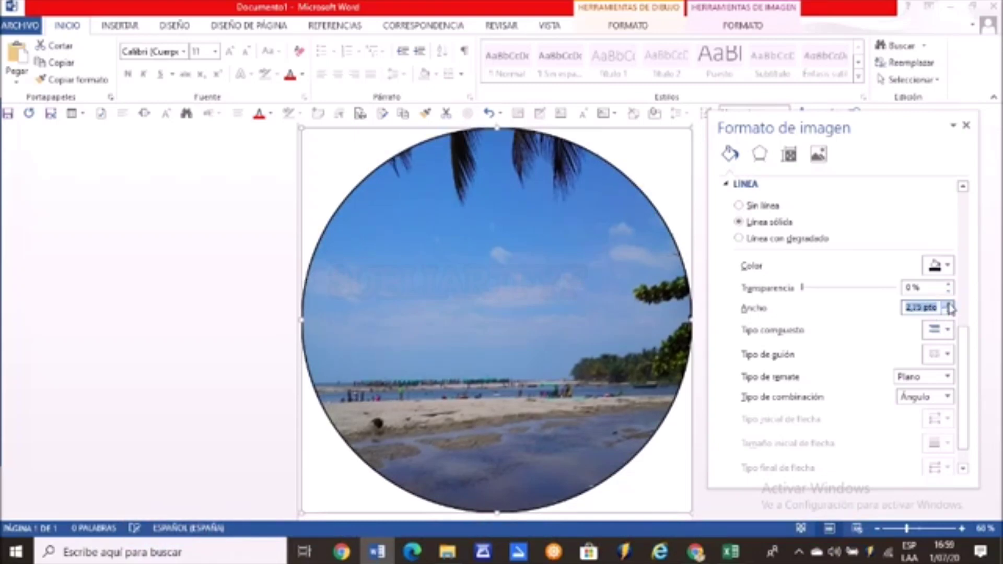
click(949, 311)
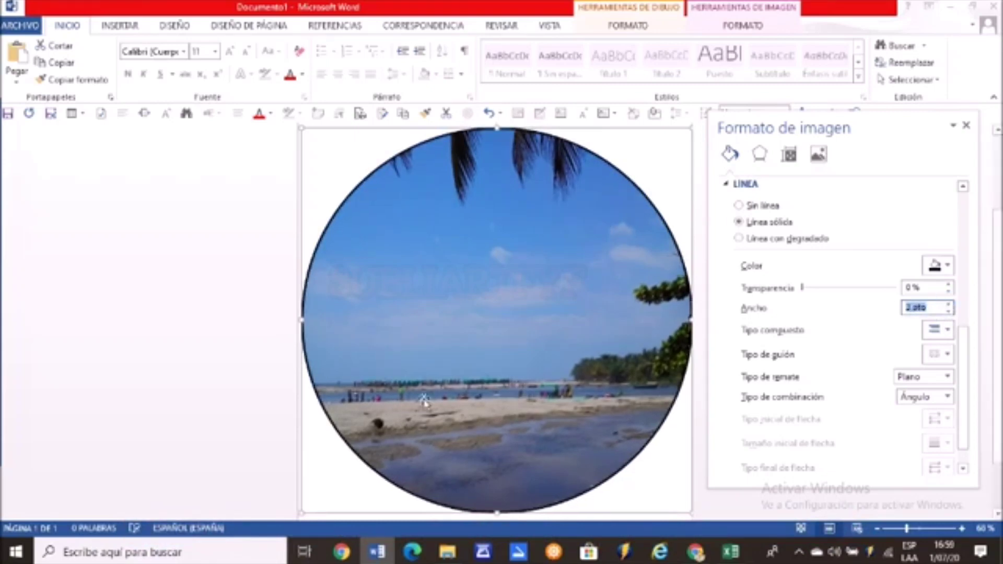
click(965, 128)
Leave Word for File Explorer and browse to the Descargas downloads folder.
scroll(707, 312, down, 2)
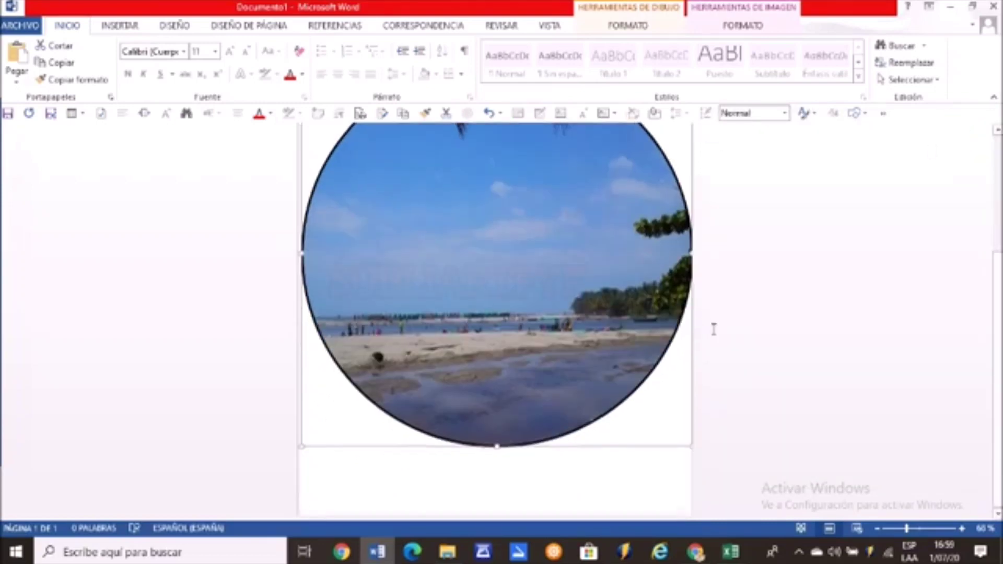
scroll(713, 332, up, 3)
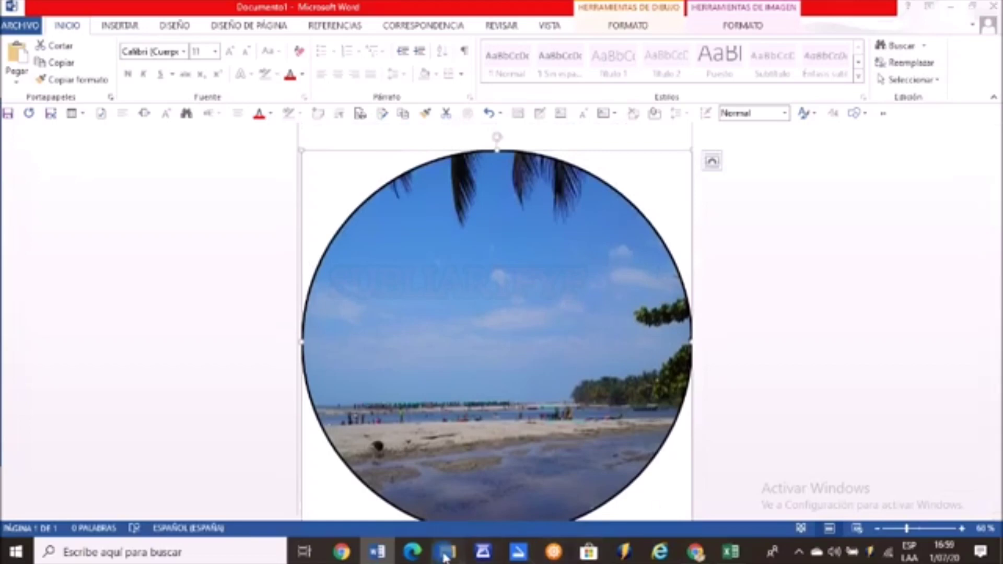
click(447, 552)
click(65, 184)
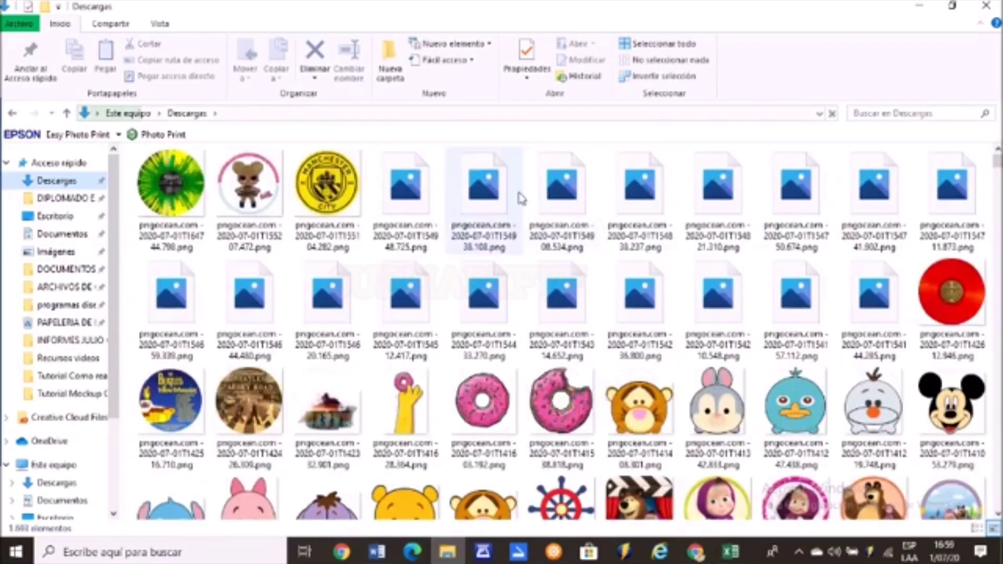
Copy the black numbered clock dial PNG from Descargas and return to Word.
scroll(510, 317, down, 15)
click(510, 317)
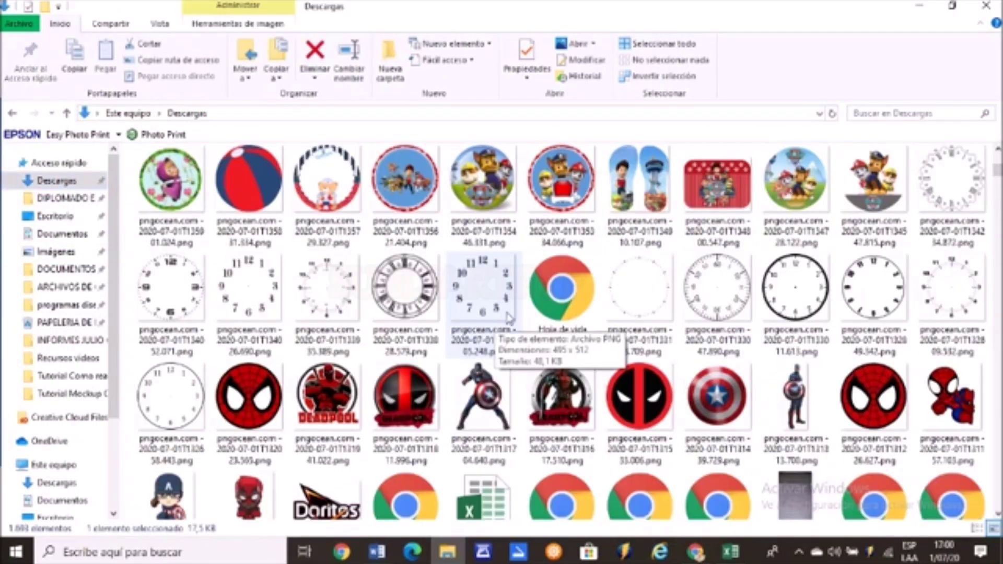
click(787, 297)
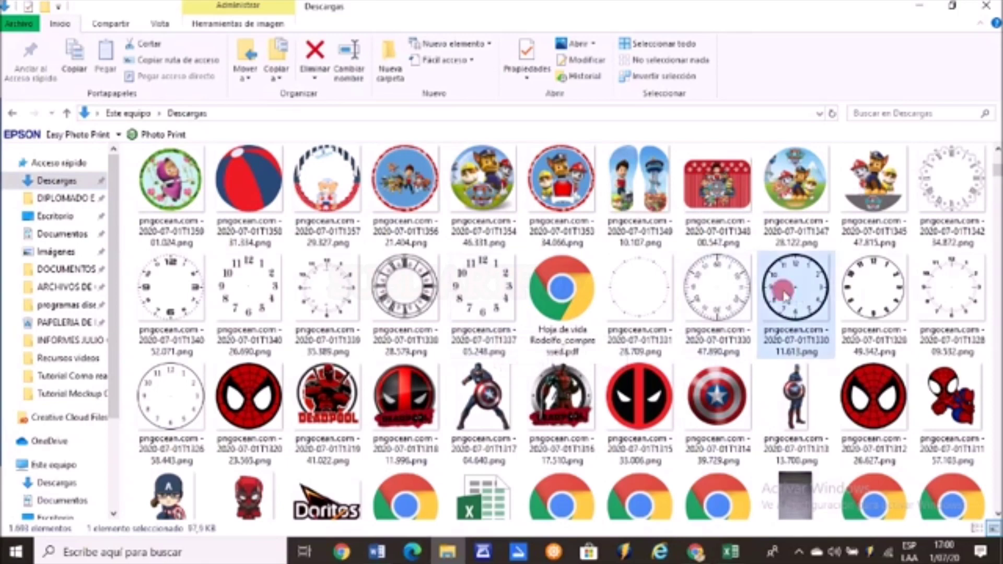
right_click(786, 297)
click(679, 455)
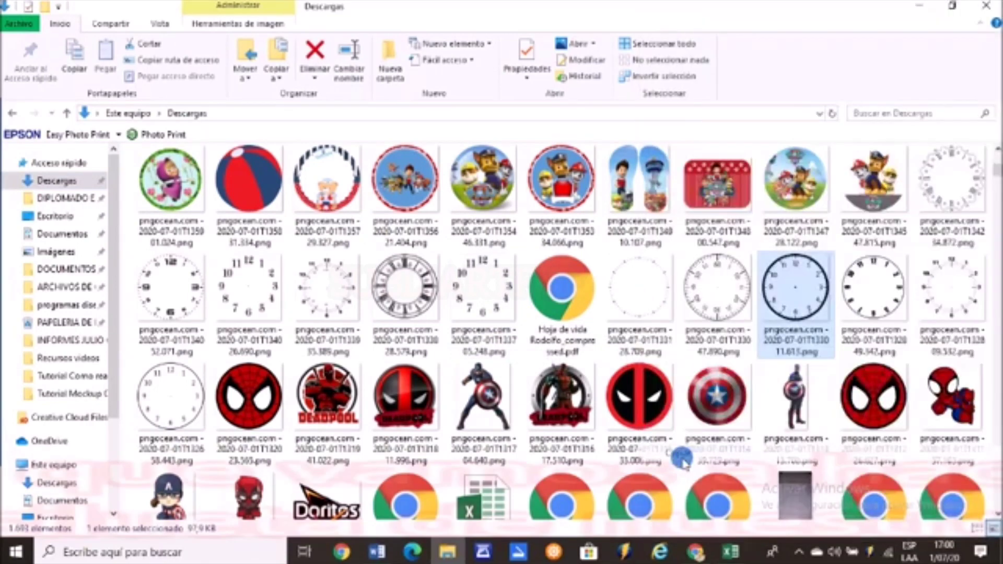
click(377, 552)
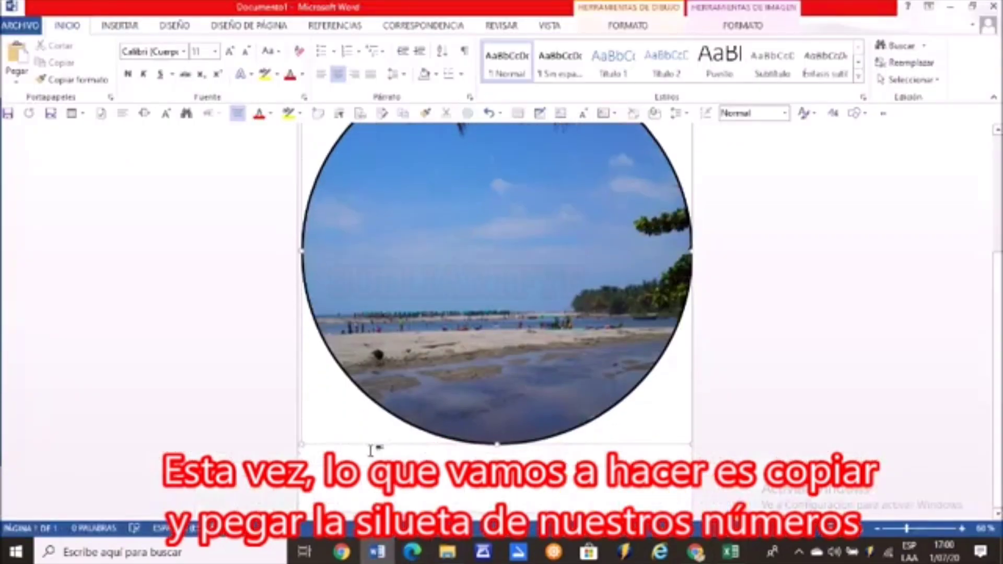
Paste the copied clock dial above the beach photo and bring up its wrapping options.
scroll(385, 303, up, 3)
click(361, 196)
right_click(354, 193)
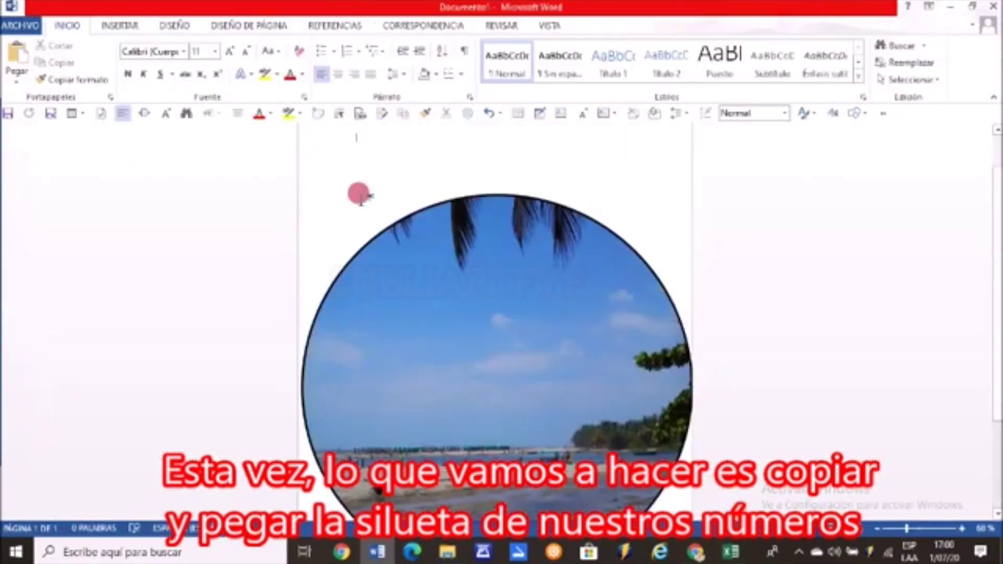
click(388, 263)
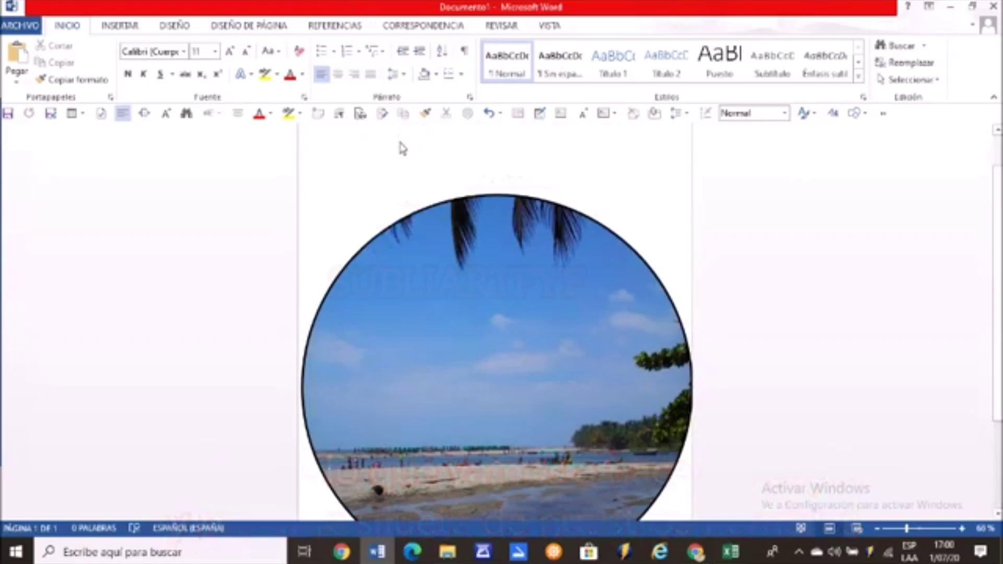
click(484, 154)
right_click(491, 167)
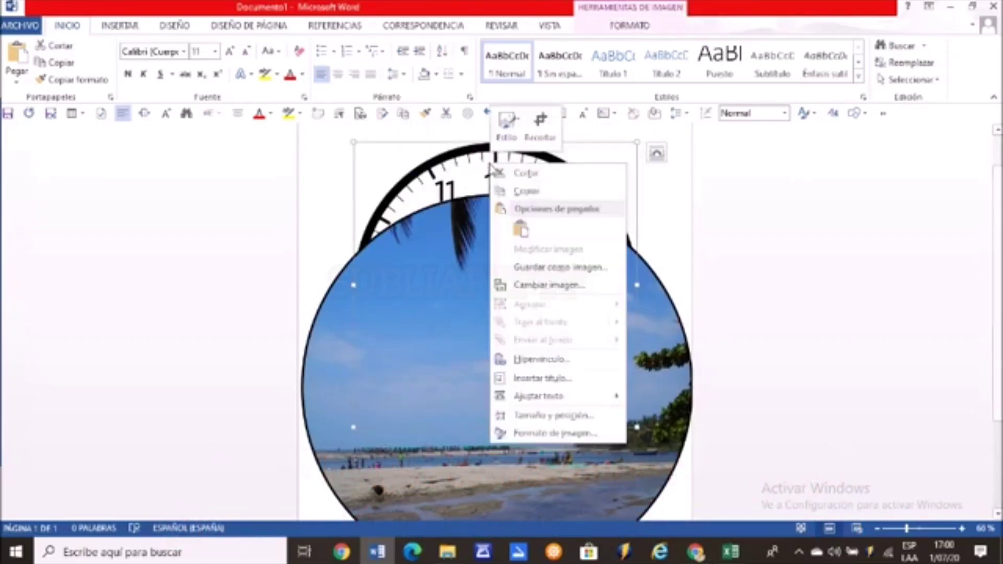
mouse_move(596, 431)
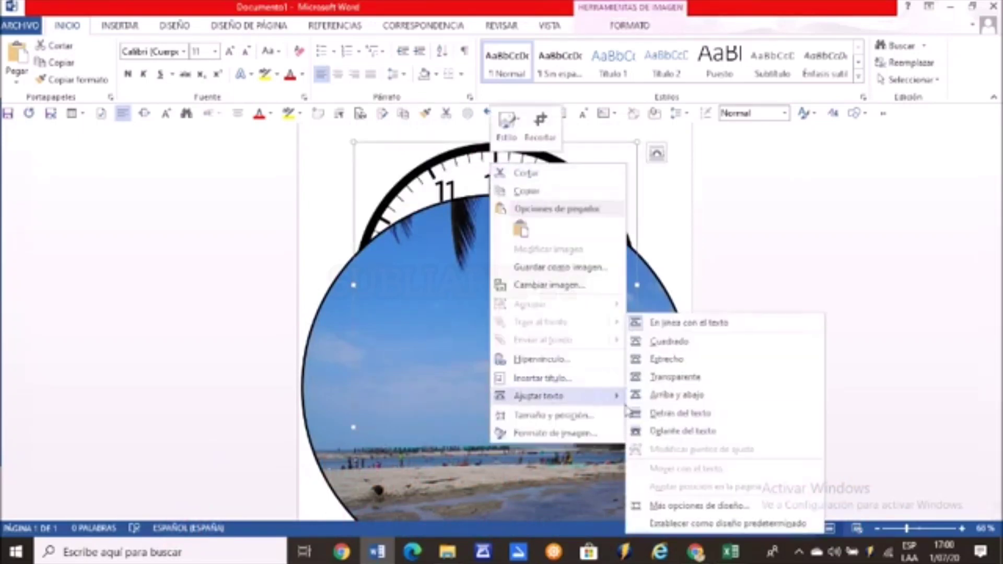
Float the clock in front of text, centre it on the circle, and enlarge it by its corners.
click(682, 431)
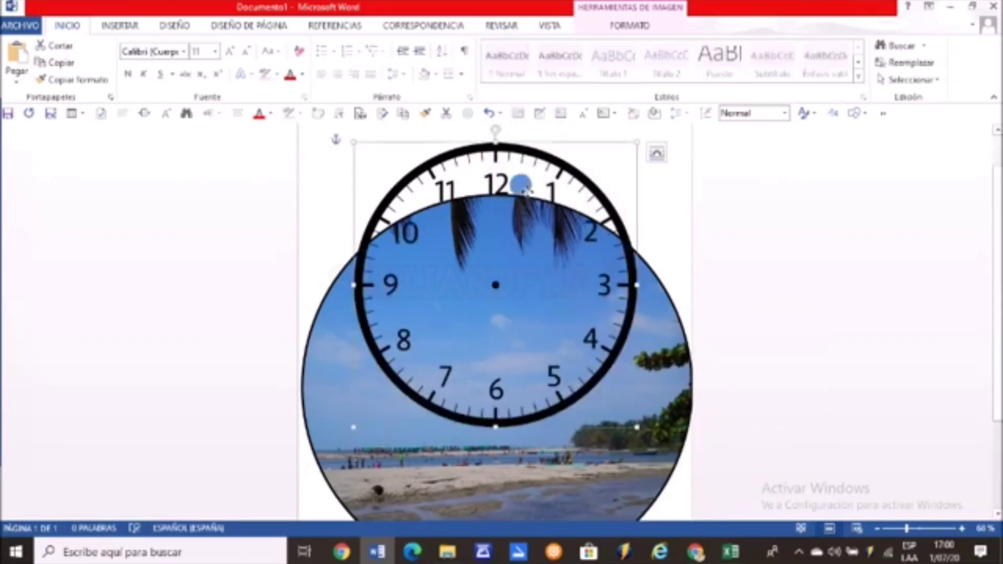
drag(517, 201, 517, 286)
scroll(517, 286, down, 3)
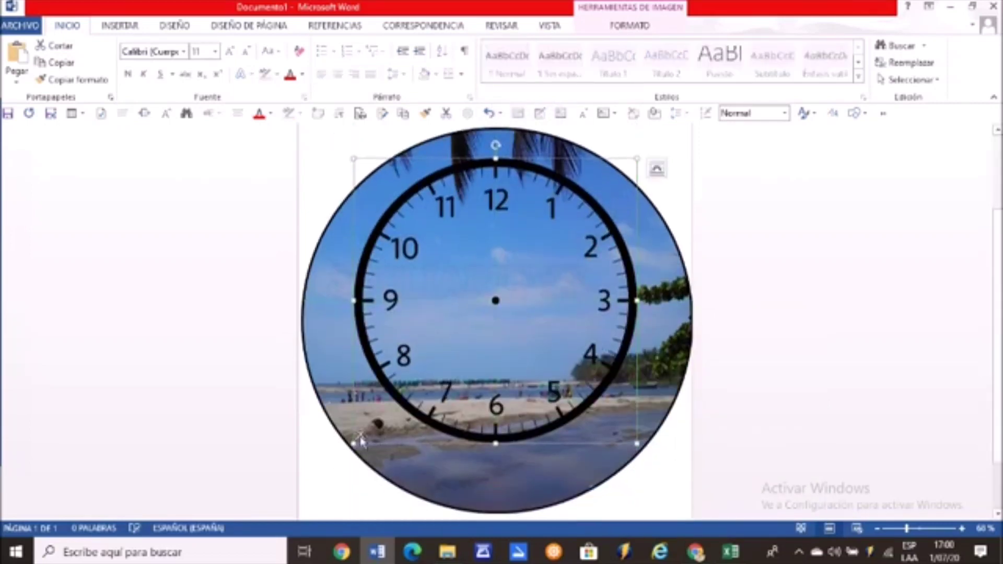
drag(354, 444, 390, 439)
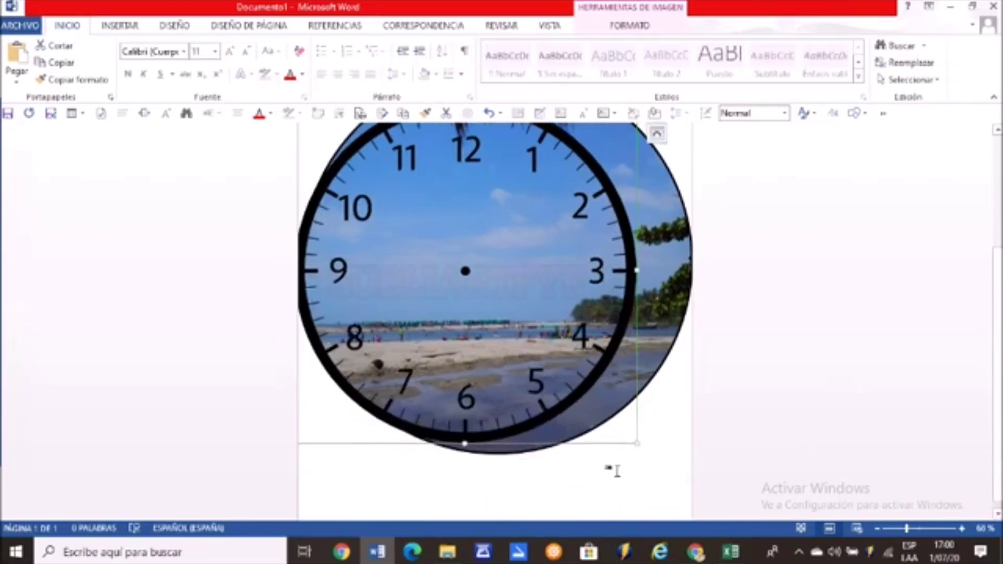
drag(637, 443, 668, 476)
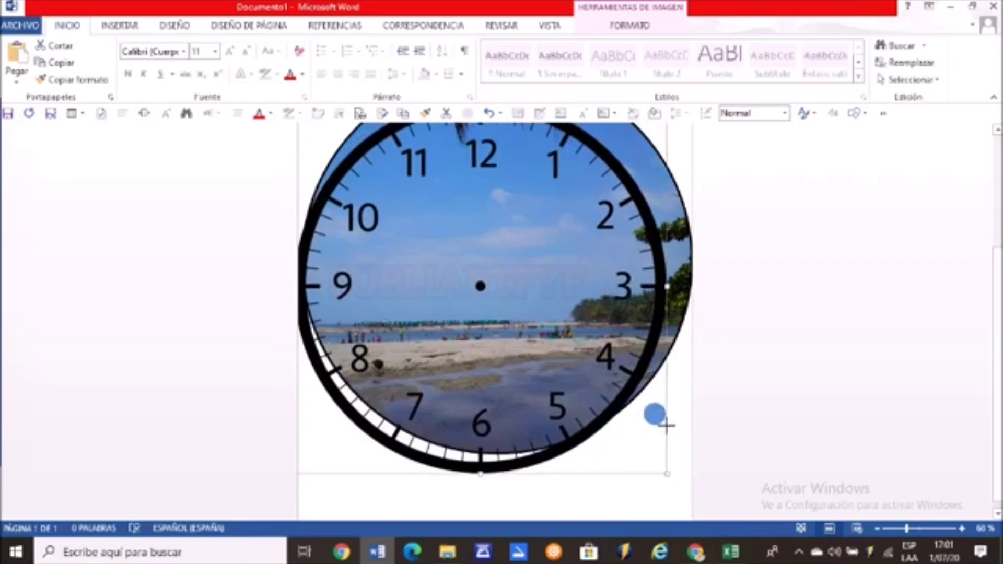
scroll(690, 380, up, 2)
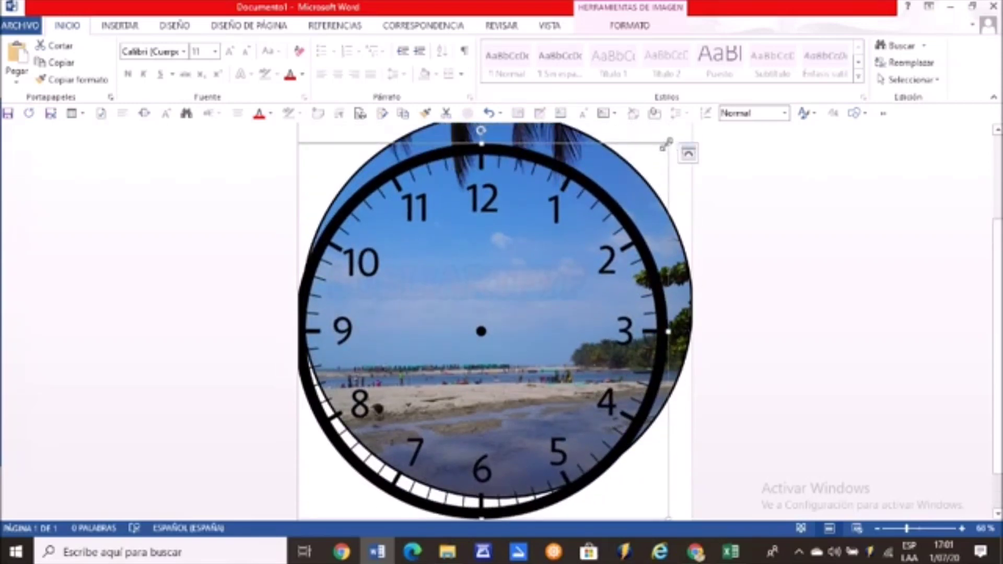
drag(667, 145, 625, 204)
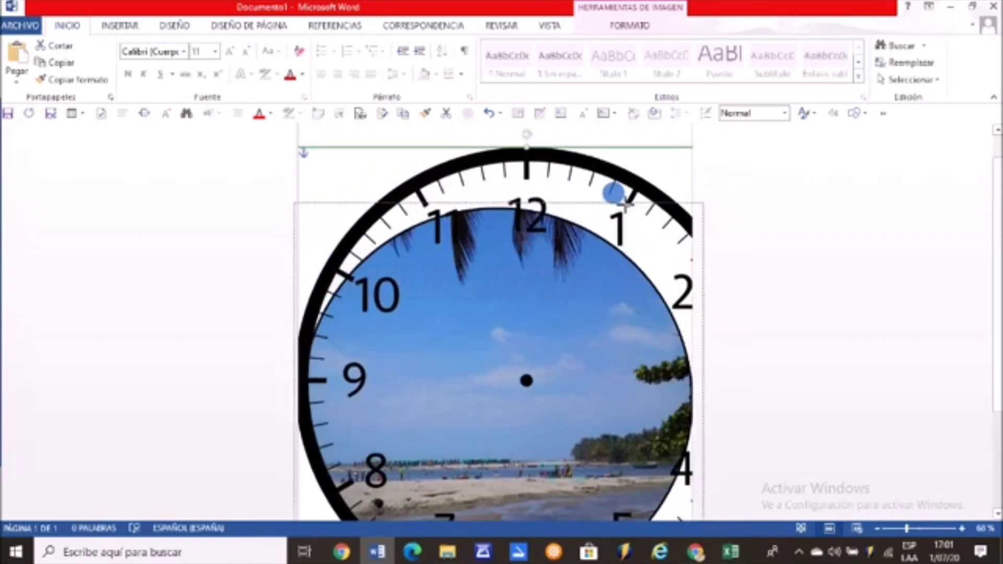
drag(625, 204, 627, 208)
Check the clock's fit over the photo, nudging a corner and reselecting it.
click(724, 251)
scroll(723, 251, down, 3)
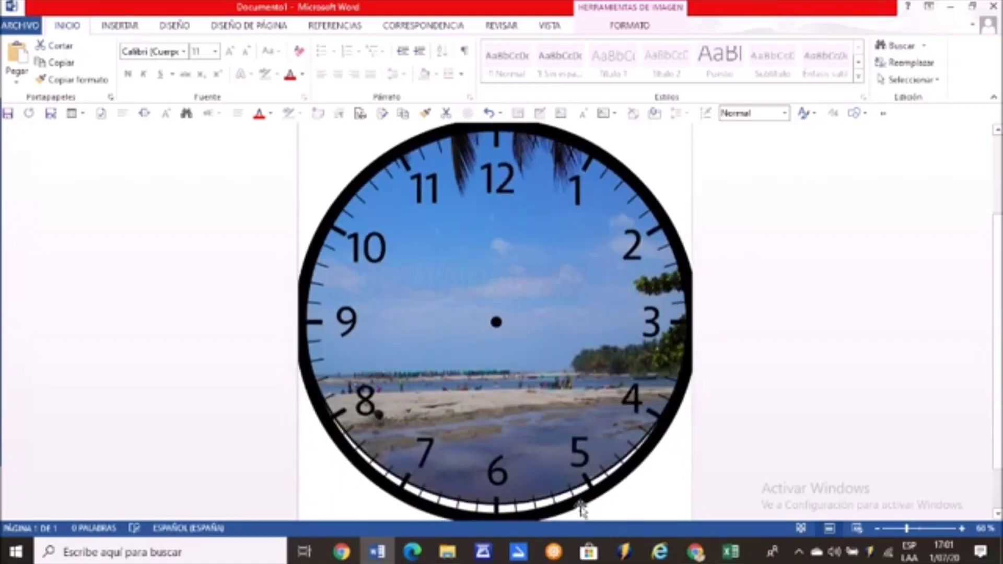
scroll(606, 360, down, 2)
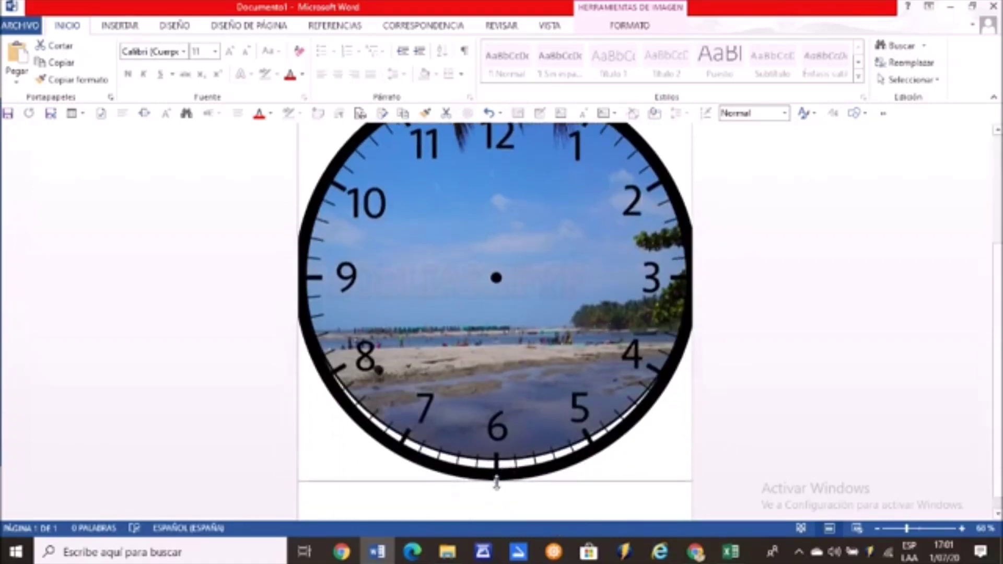
mouse_move(478, 454)
mouse_down()
mouse_move(498, 472)
mouse_move(487, 462)
mouse_up()
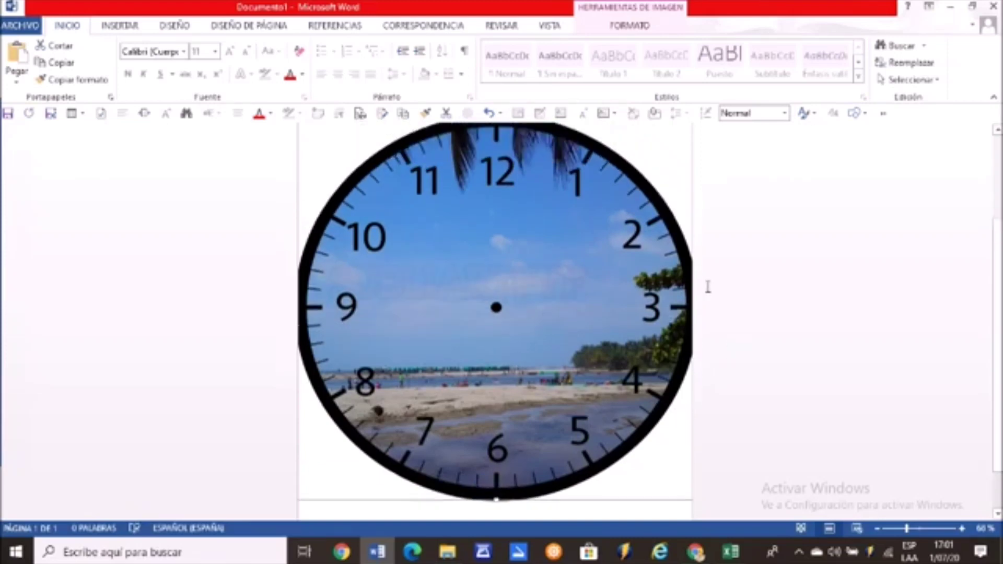
scroll(708, 287, up, 1)
scroll(634, 246, up, 2)
scroll(782, 199, up, 1)
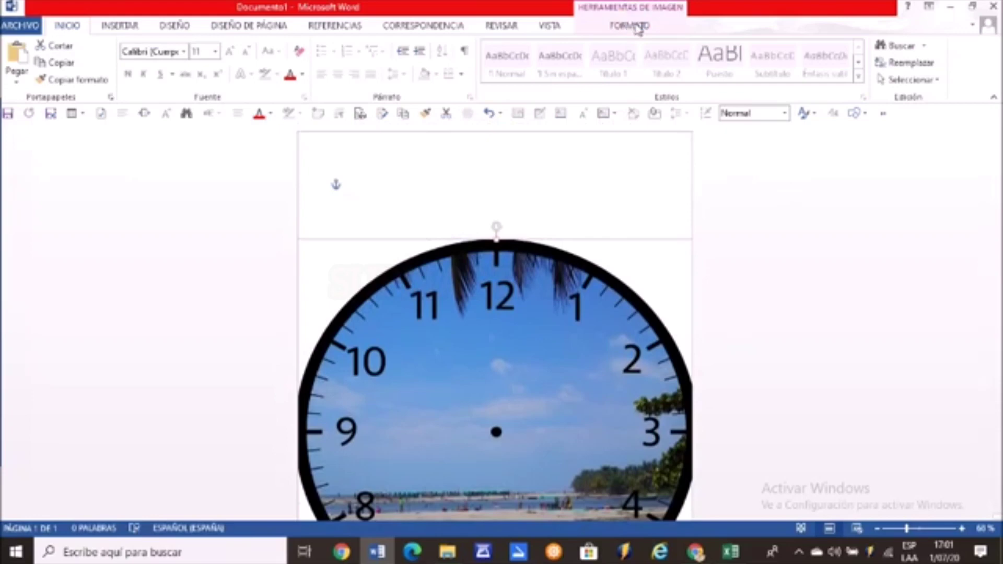
click(637, 26)
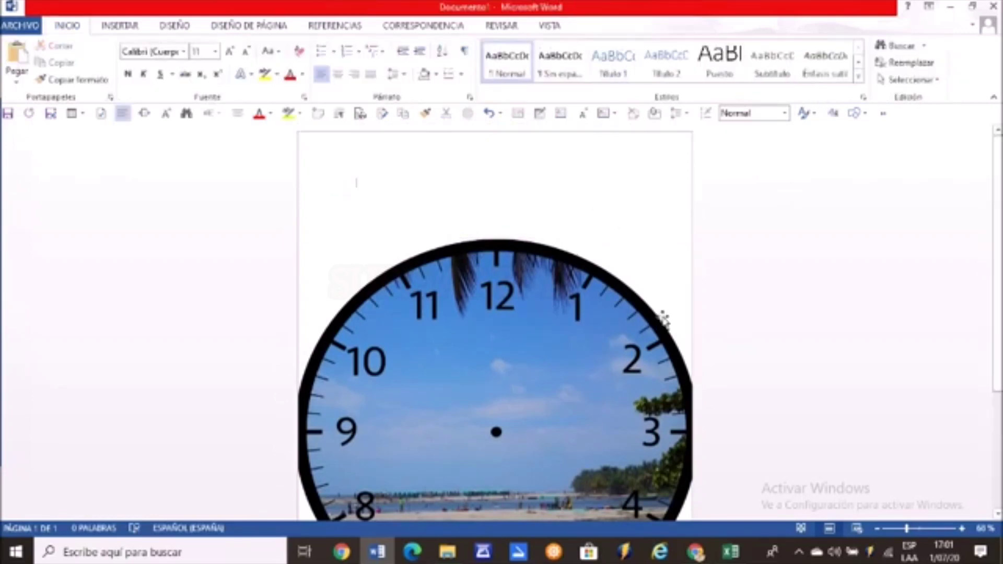
click(606, 322)
click(617, 176)
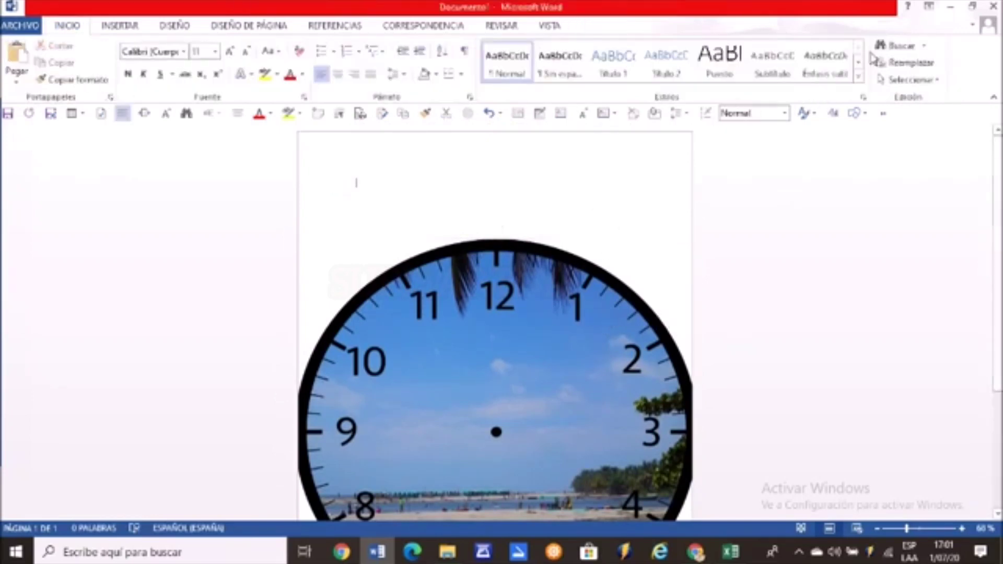
Raise the clock, then size the beach photo and clock to exactly 20 cm × 20 cm.
drag(560, 295, 558, 225)
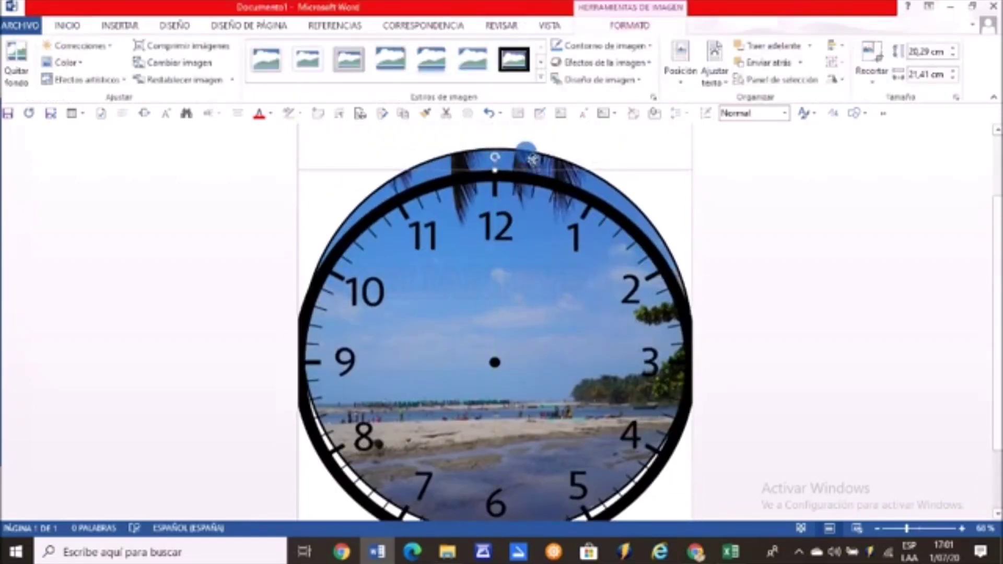
ctrl+click(538, 173)
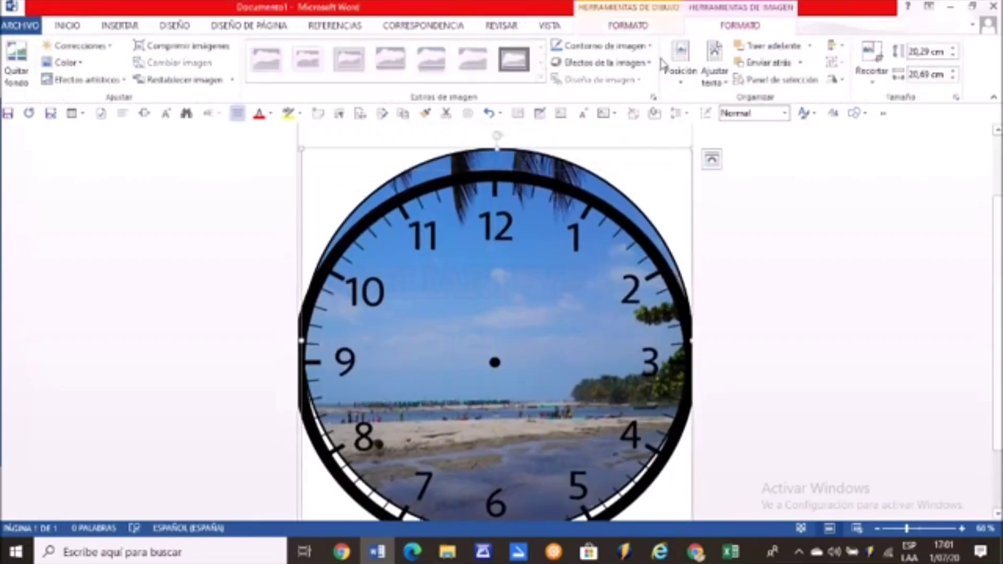
click(955, 55)
click(955, 55)
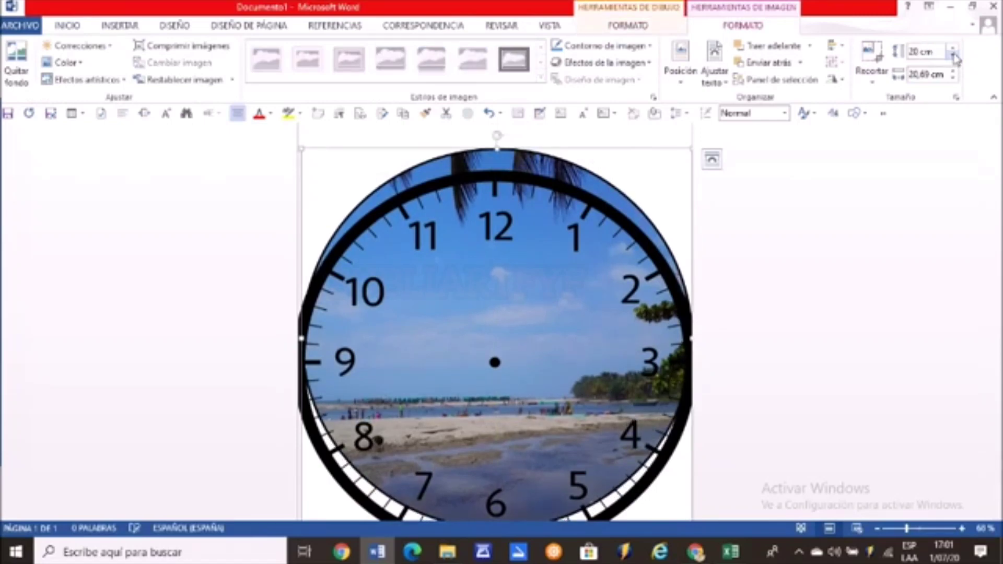
click(954, 79)
click(955, 79)
click(955, 78)
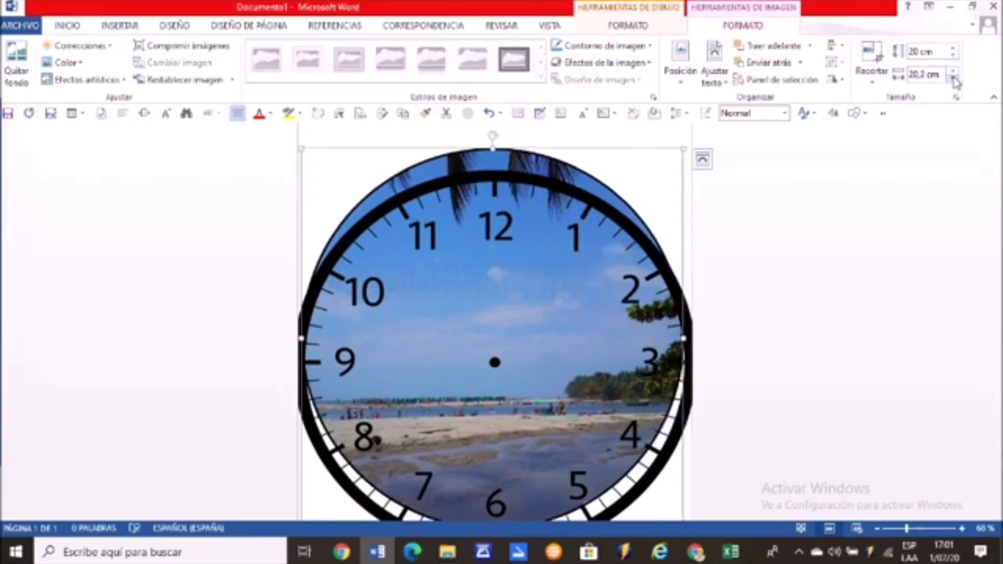
click(955, 79)
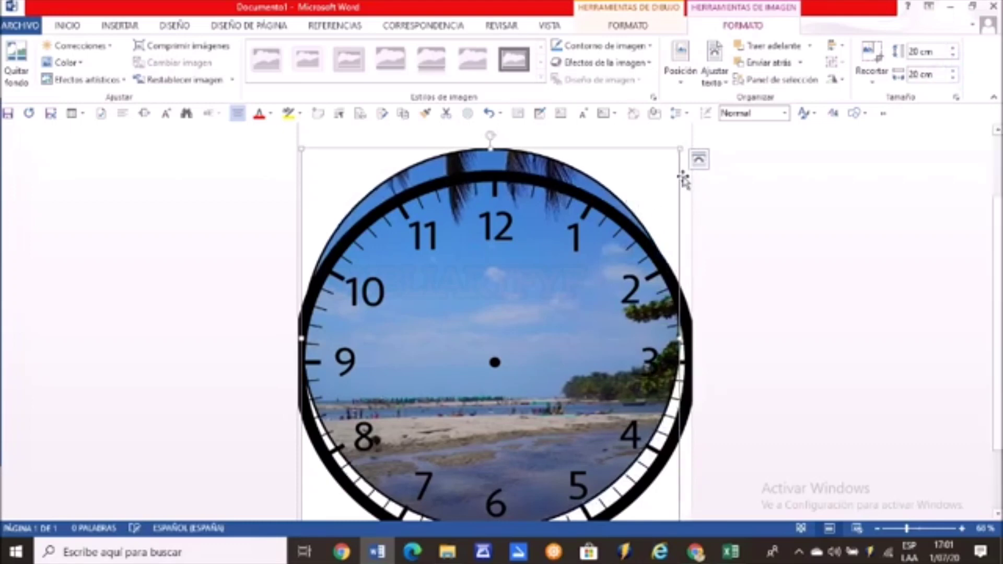
click(536, 212)
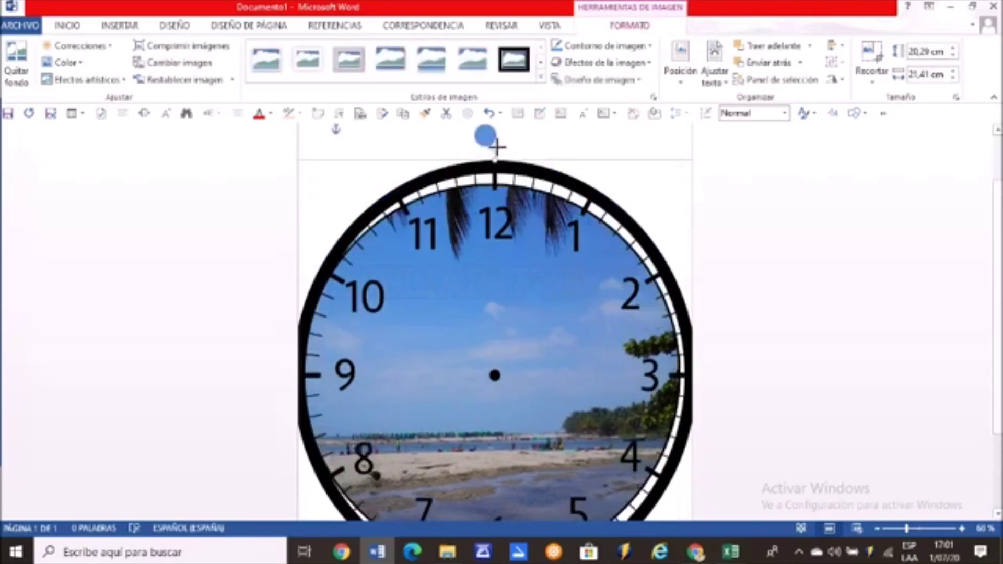
Stretch the clock dial taller and shift it into position over the photo.
mouse_move(495, 170)
mouse_down()
mouse_move(495, 152)
mouse_move(494, 183)
mouse_up()
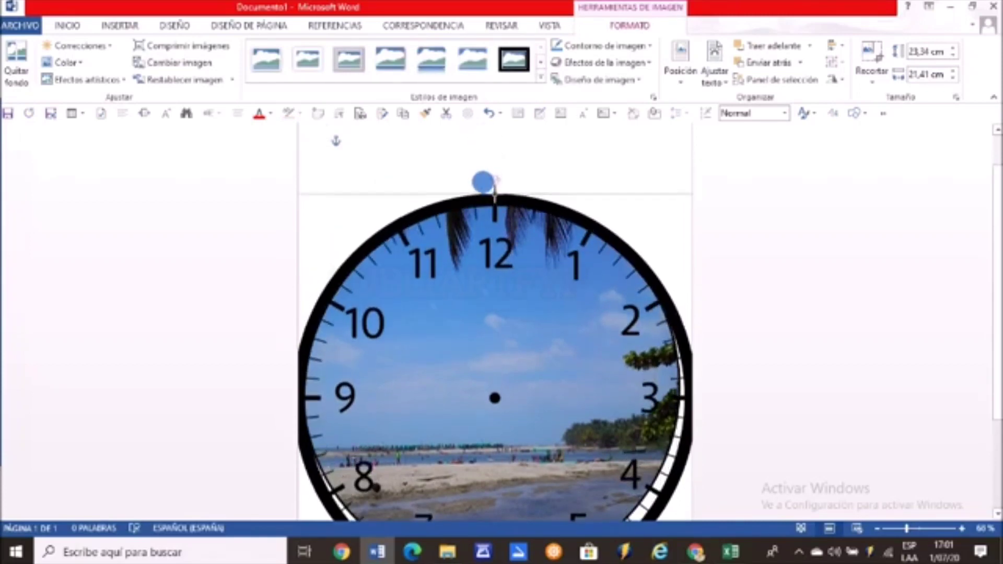
scroll(495, 262, down, 2)
scroll(507, 366, down, 3)
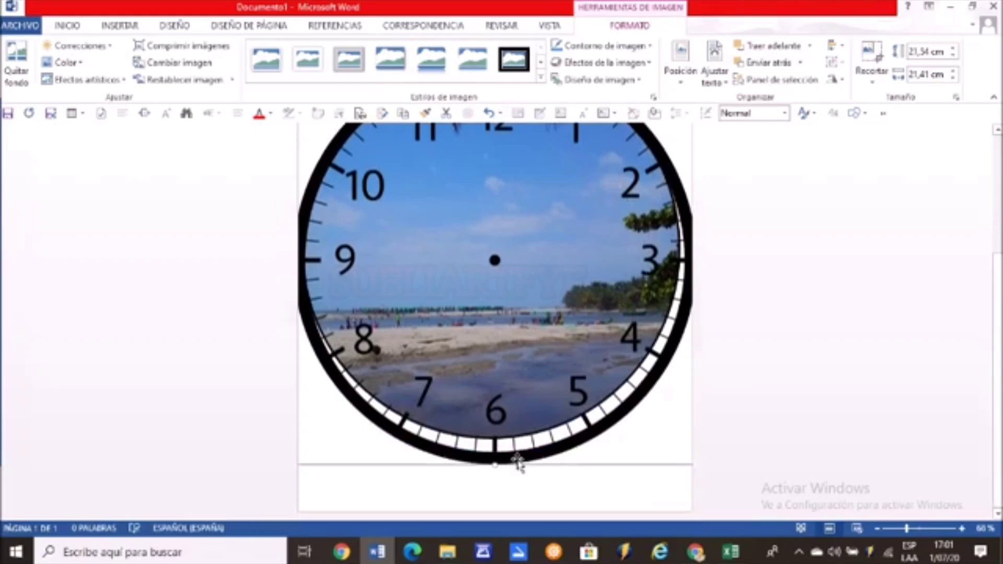
drag(496, 463, 494, 441)
drag(686, 292, 683, 255)
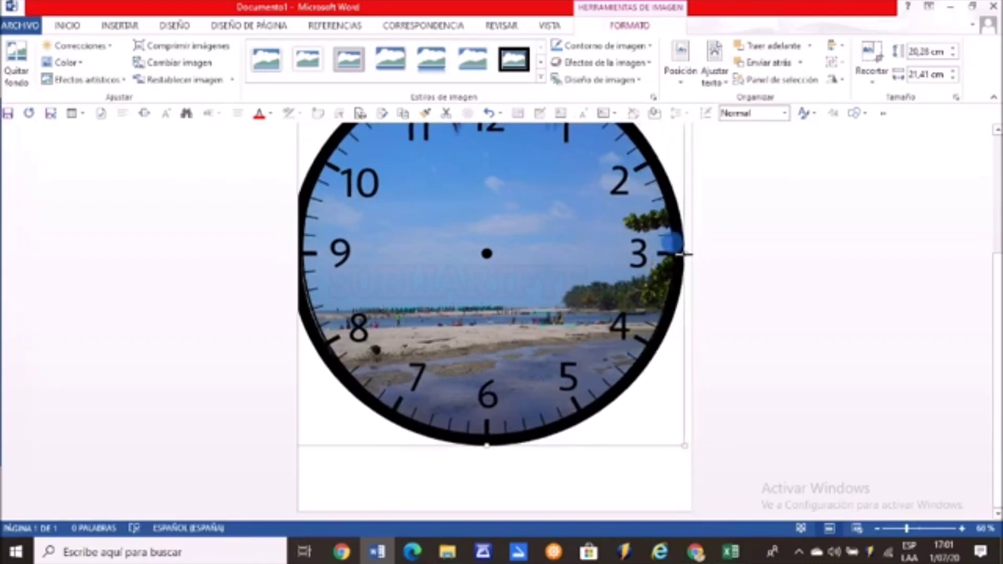
scroll(457, 344, up, 2)
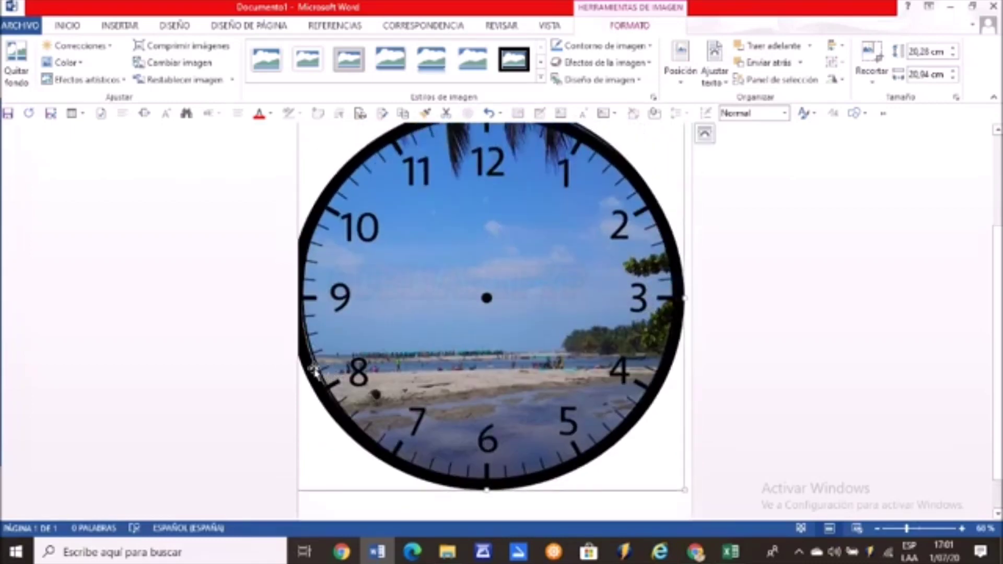
drag(315, 372, 323, 372)
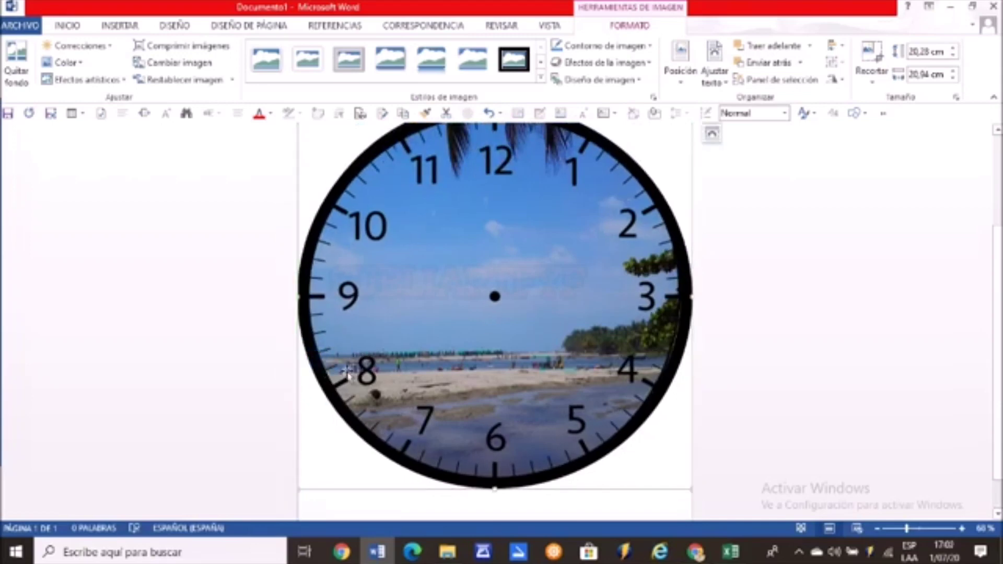
Fine-tune the dial's right, top and bottom edges to the photo rim, then check alignment.
scroll(679, 331, up, 1)
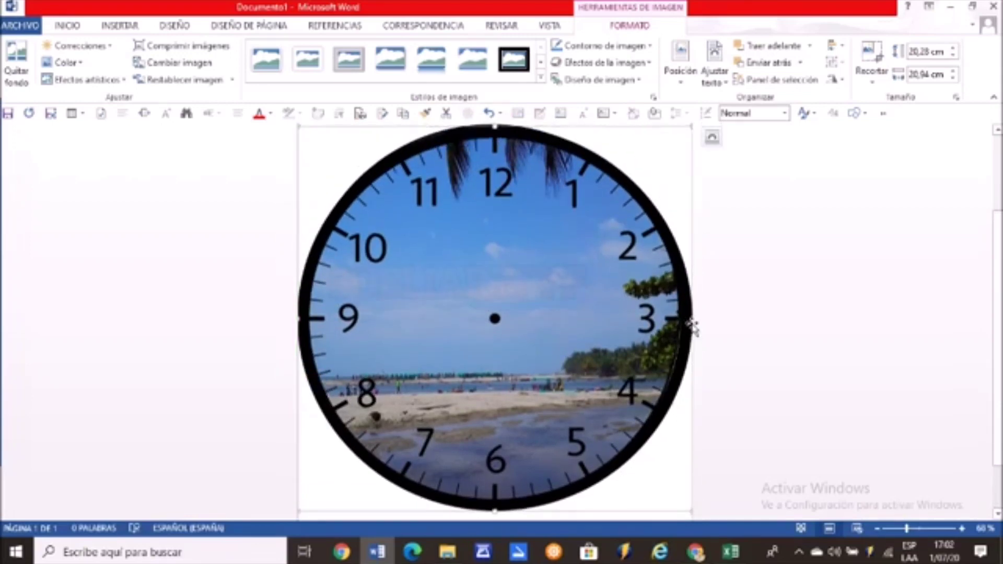
drag(692, 321, 688, 320)
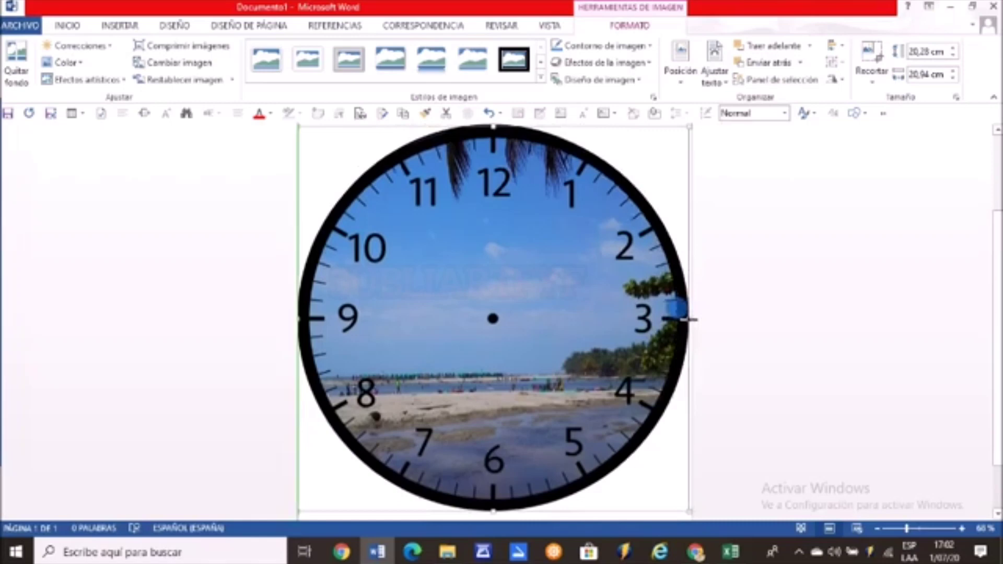
scroll(706, 297, up, 3)
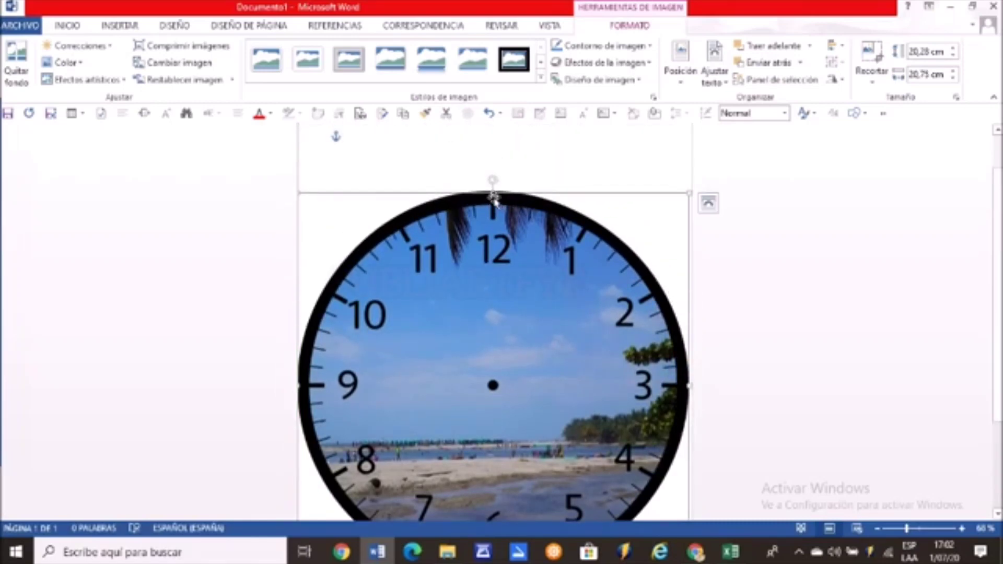
drag(494, 197, 495, 180)
scroll(667, 265, down, 3)
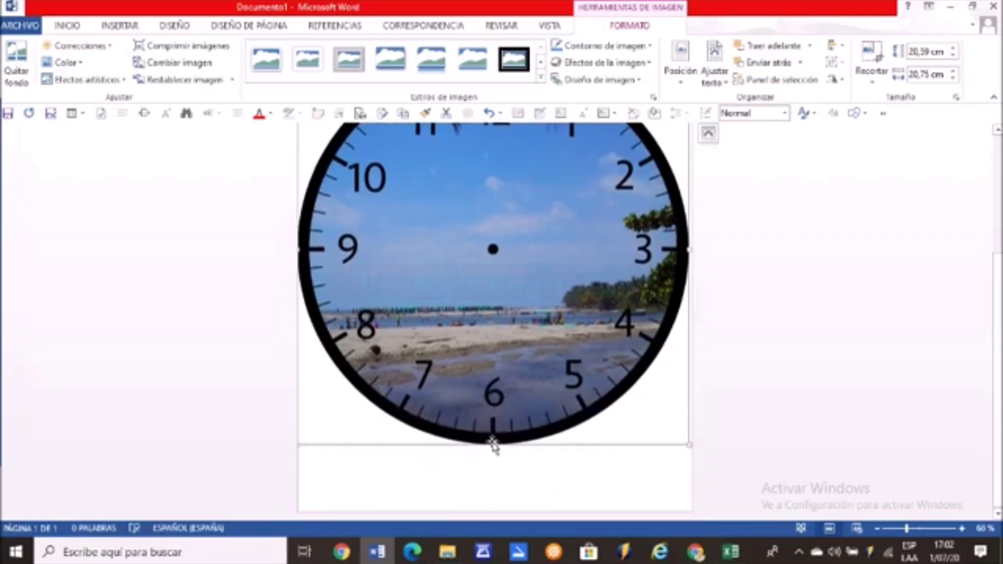
drag(494, 438, 494, 442)
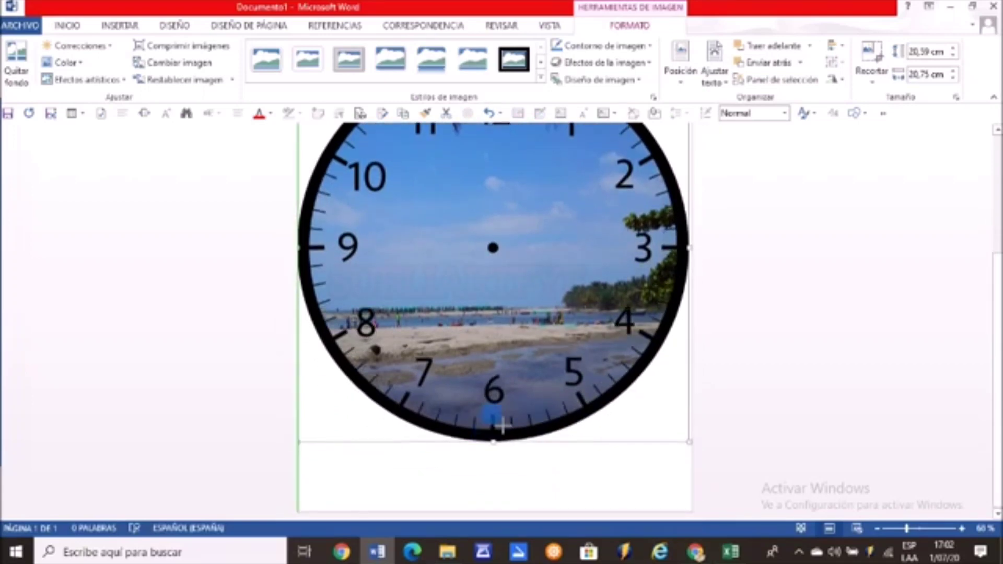
scroll(784, 385, up, 5)
click(723, 232)
scroll(634, 202, down, 2)
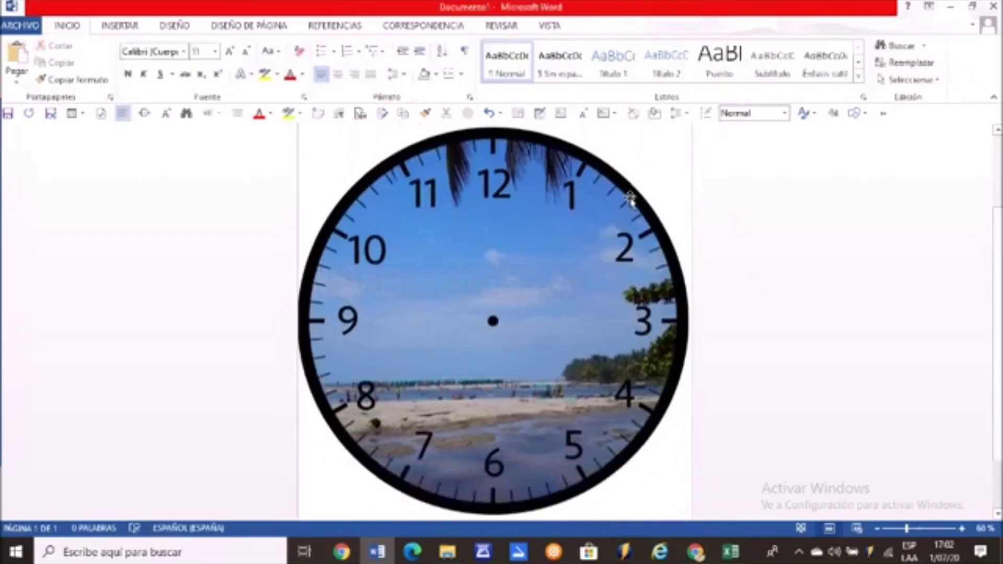
scroll(623, 201, down, 1)
scroll(537, 295, up, 2)
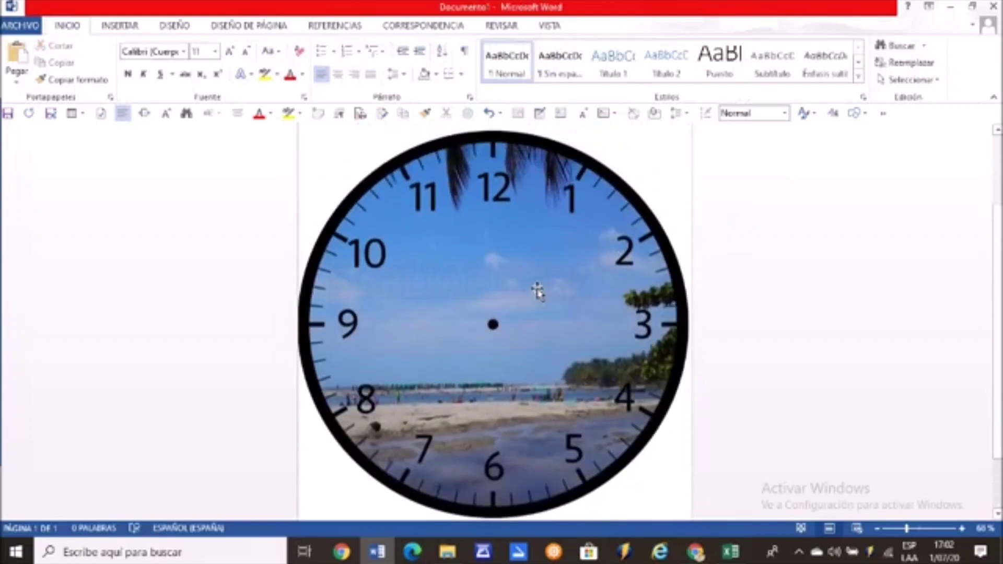
scroll(563, 282, down, 1)
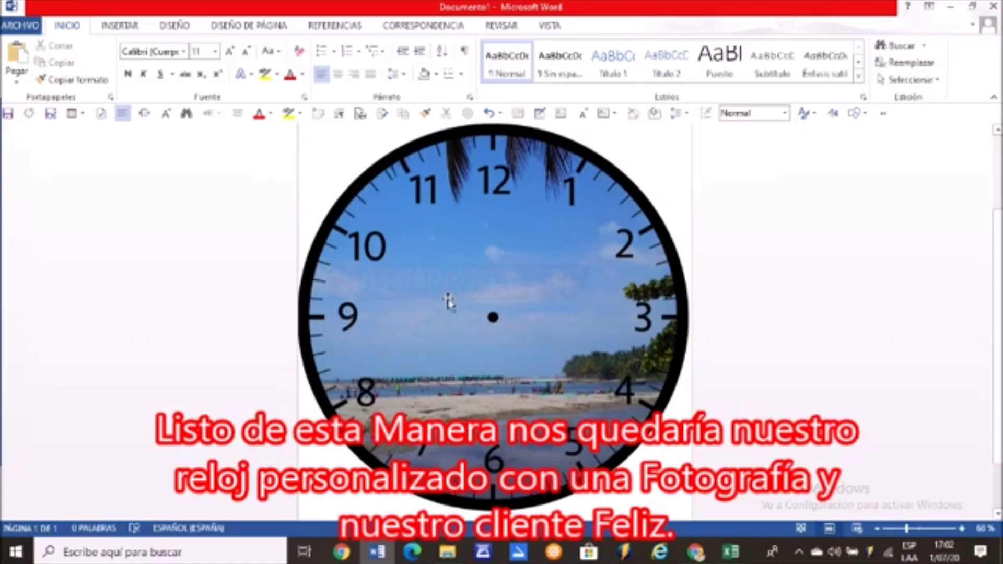
Go to ARCHIVO > Imprimir, pick the EPSON L3110 Series, and open its printer properties.
click(34, 22)
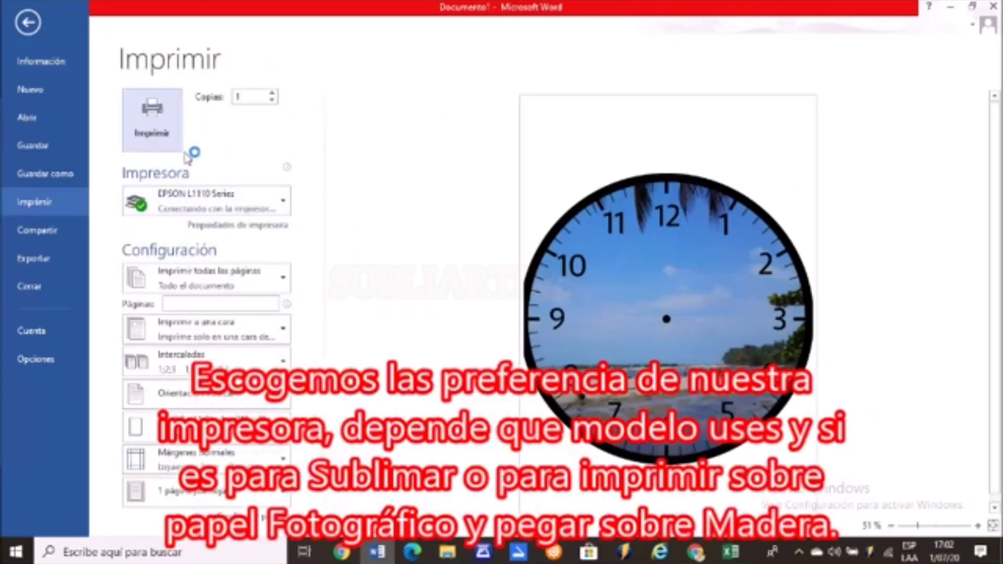
click(232, 209)
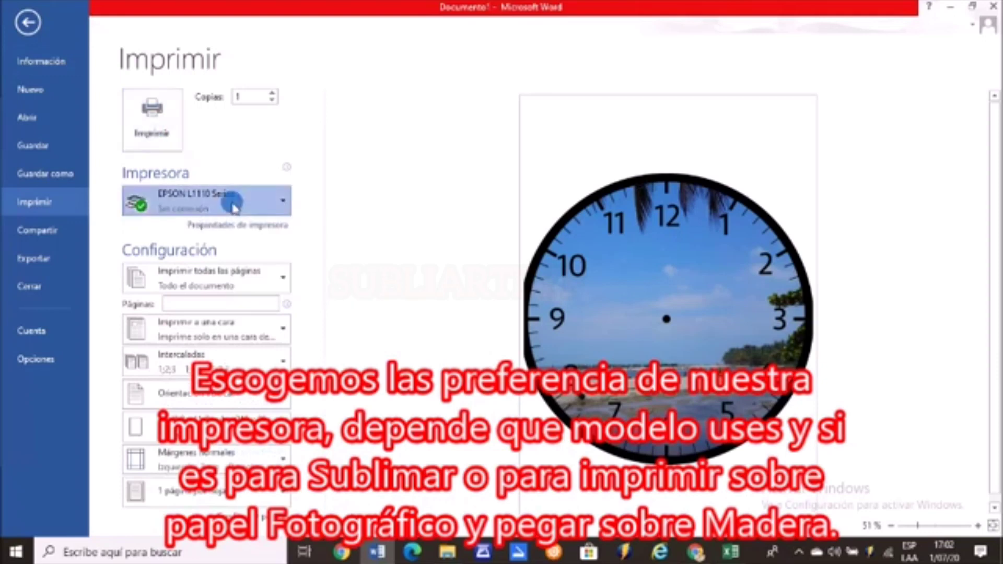
click(210, 293)
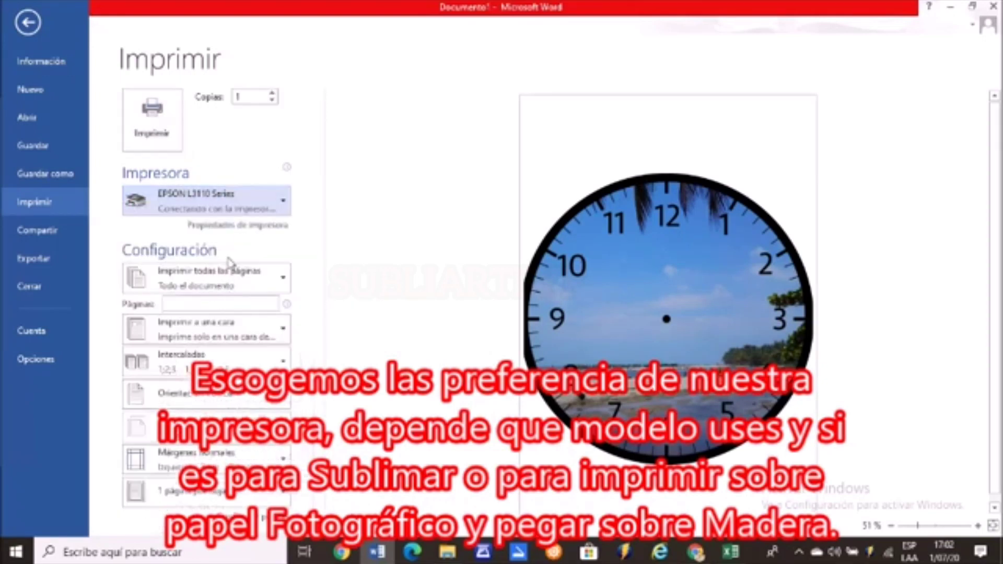
click(237, 229)
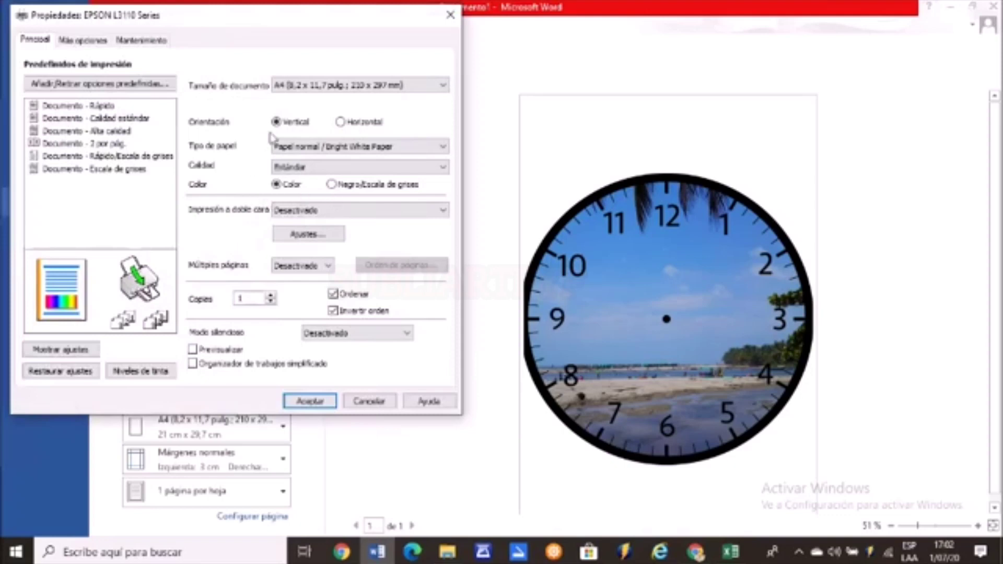
Set paper type to Presentation Paper Matte, quality to Alto, and turn on mirror printing.
click(312, 147)
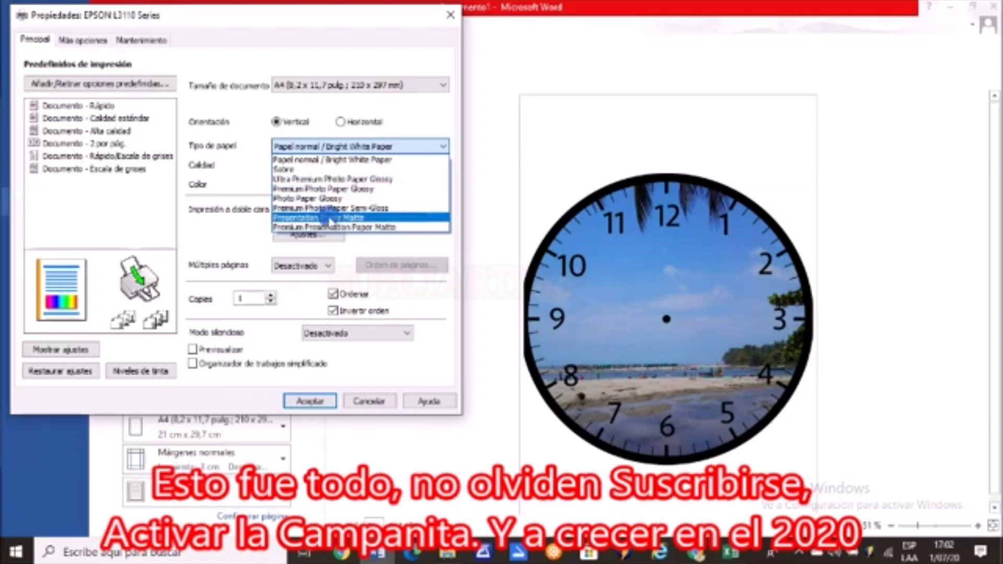
click(323, 218)
click(292, 168)
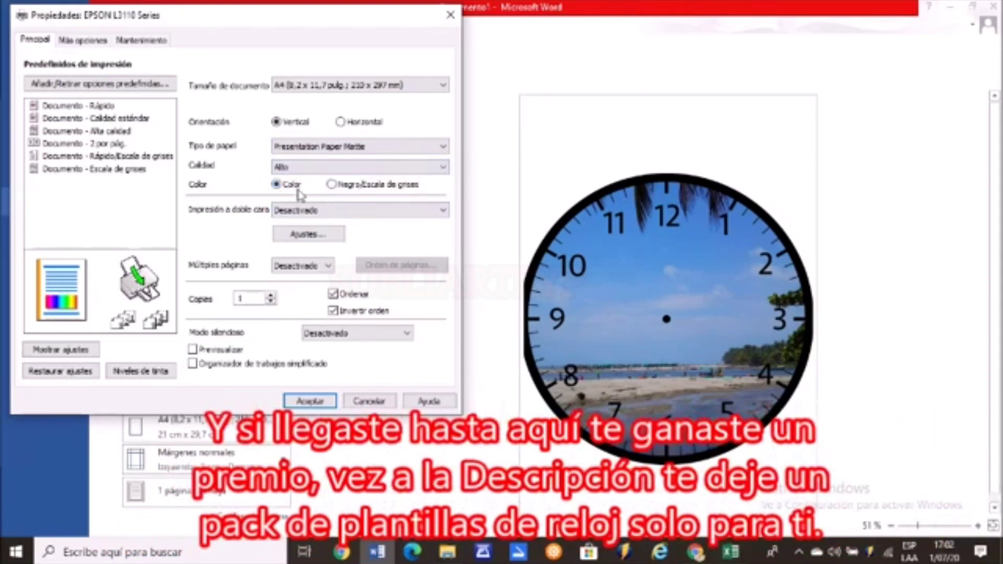
click(99, 45)
click(204, 303)
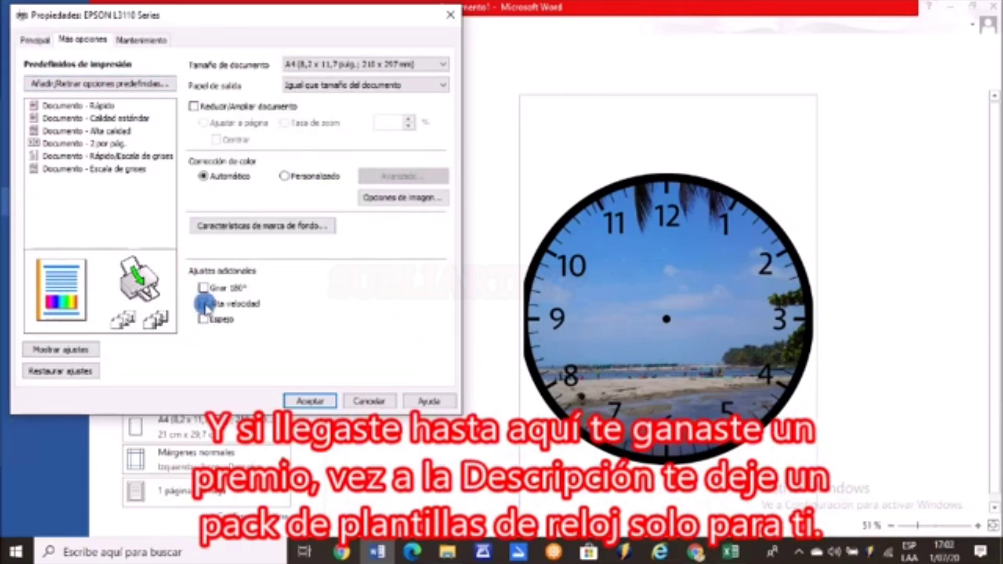